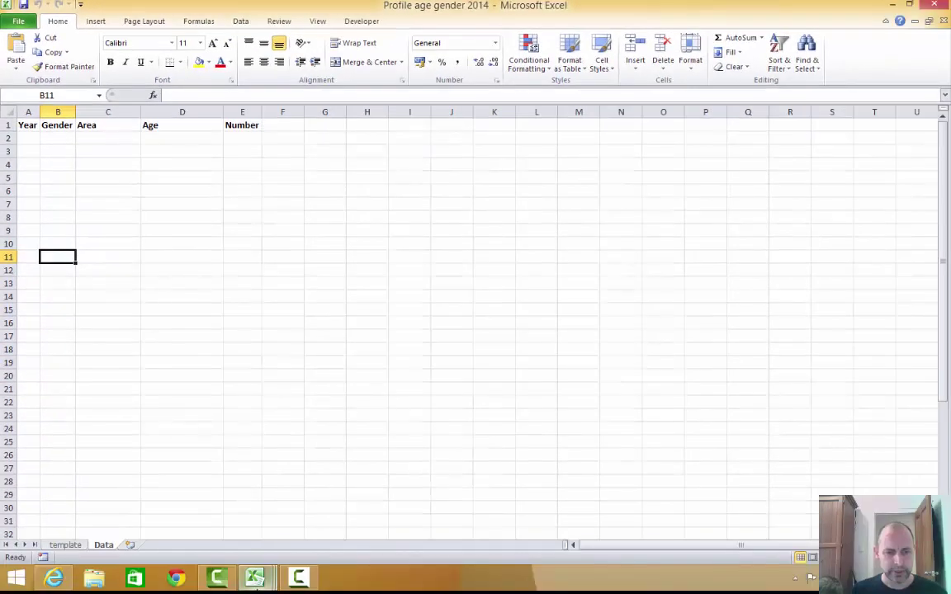
Step: Switch to the BCP_LGA11500 workbook and open table B01, Selected Person Characteristics by Sex, from its list of tables
mouse_move(254, 578)
mouse_move(137, 544)
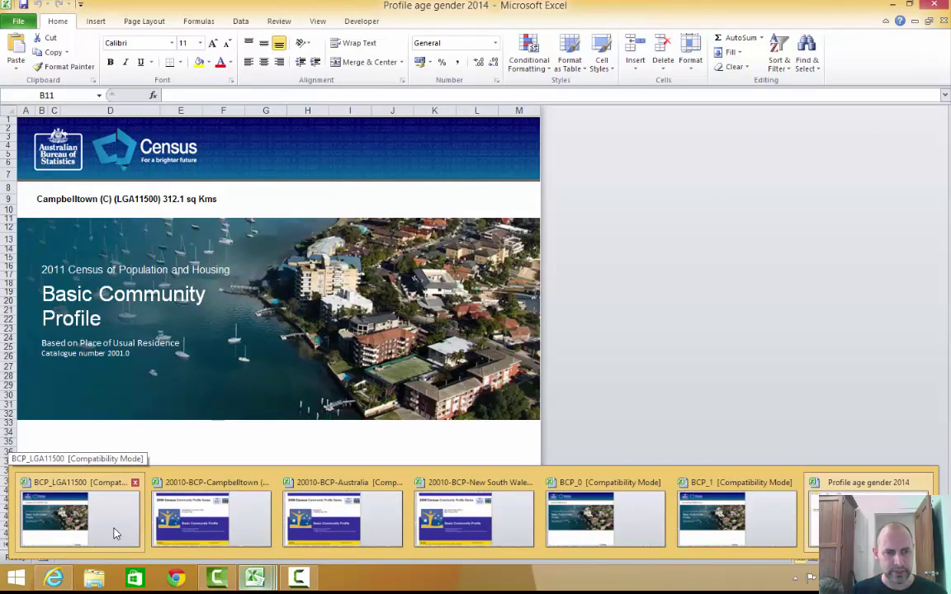
mouse_move(201, 521)
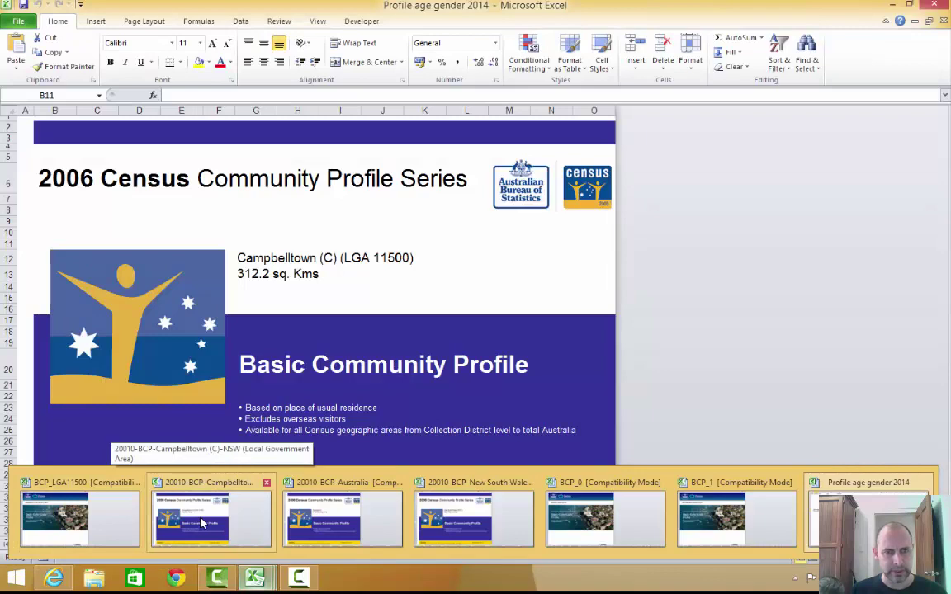
mouse_move(326, 513)
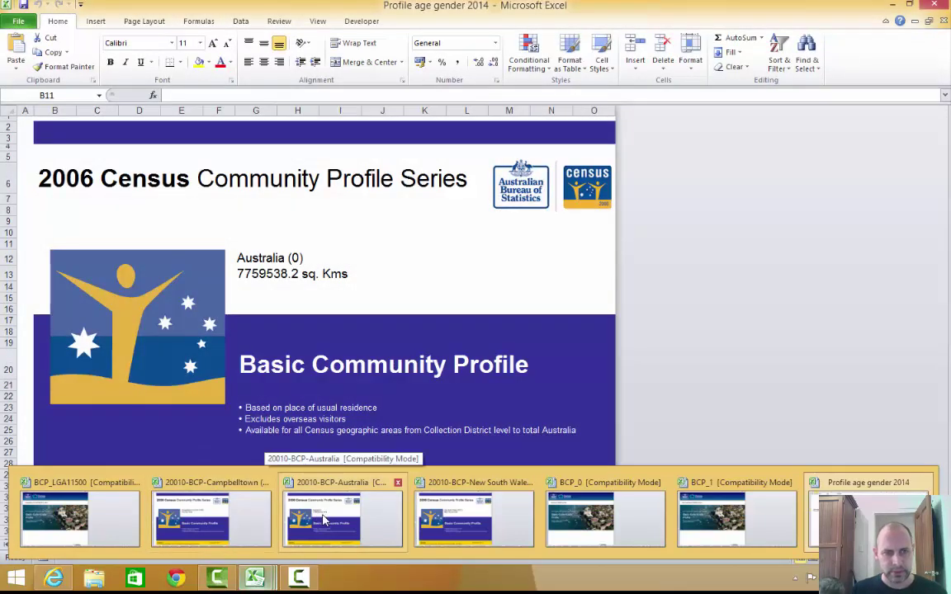
mouse_move(467, 516)
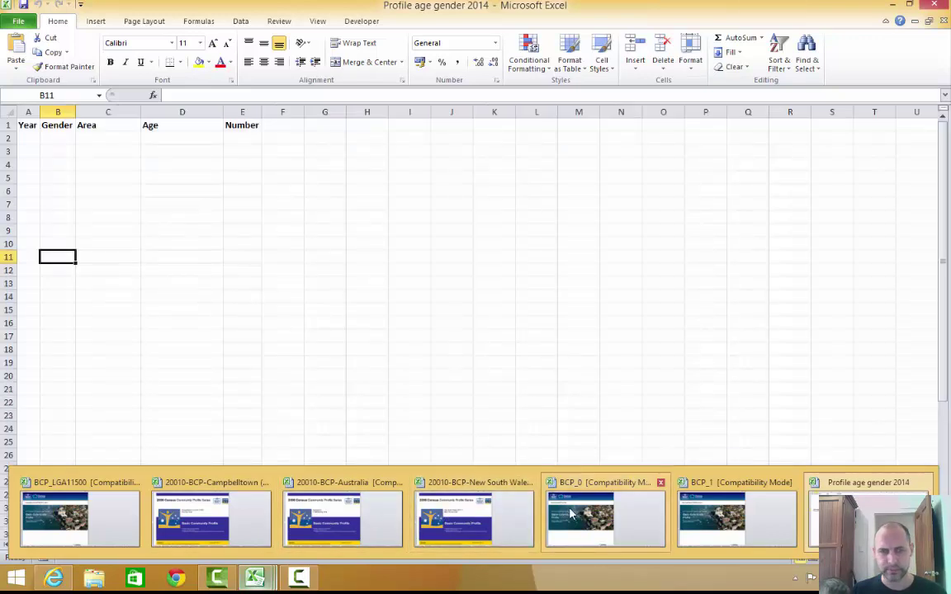
mouse_move(575, 521)
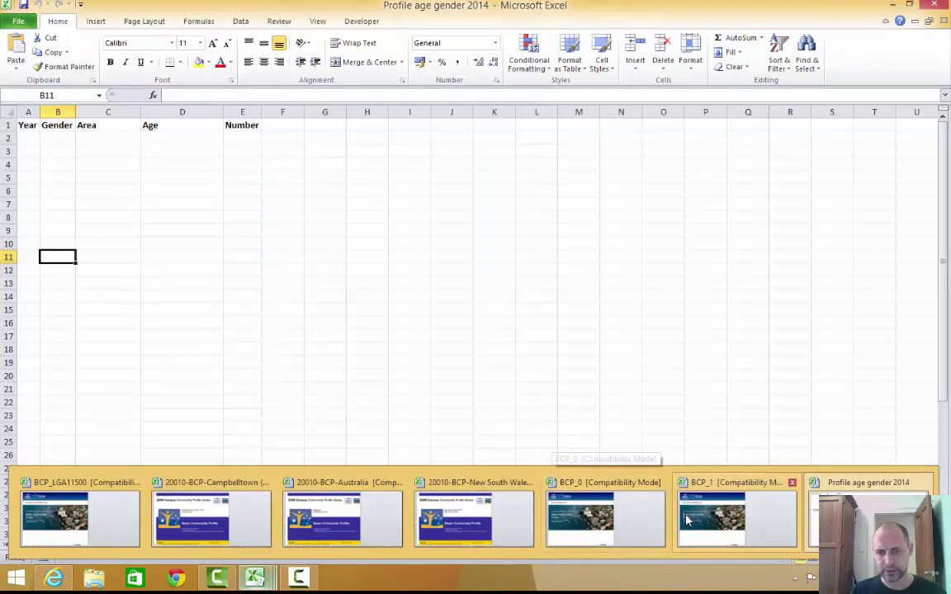
mouse_move(691, 519)
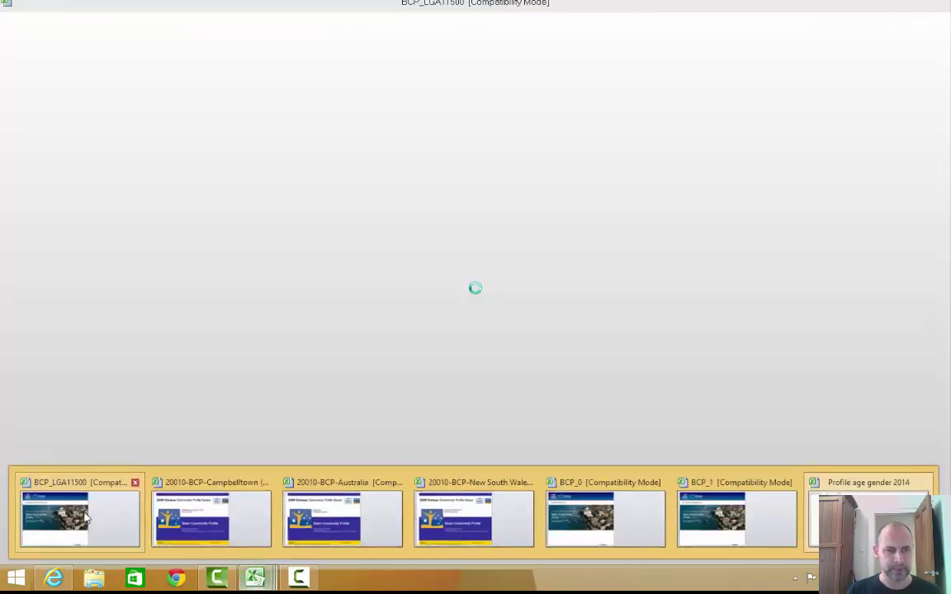
click(83, 509)
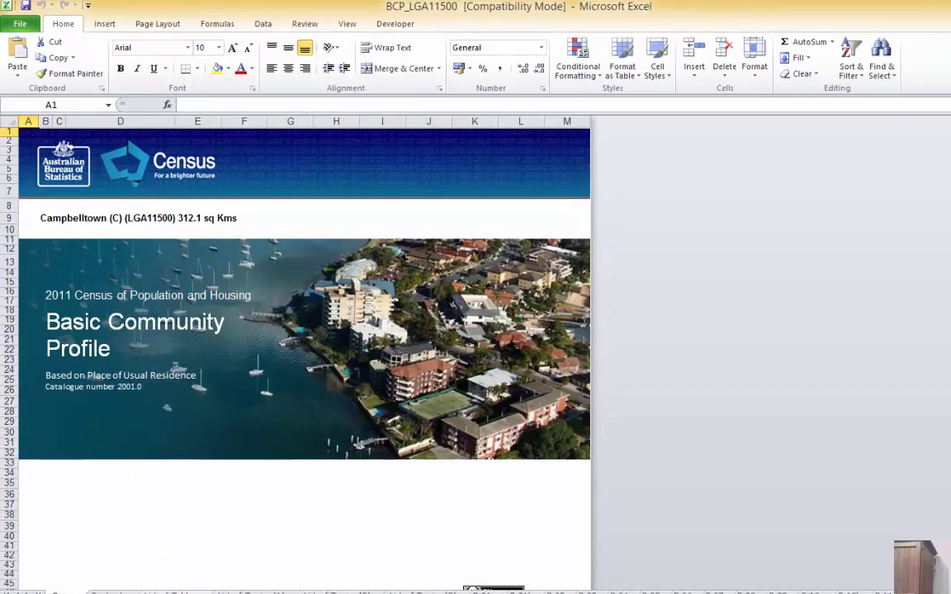
click(153, 546)
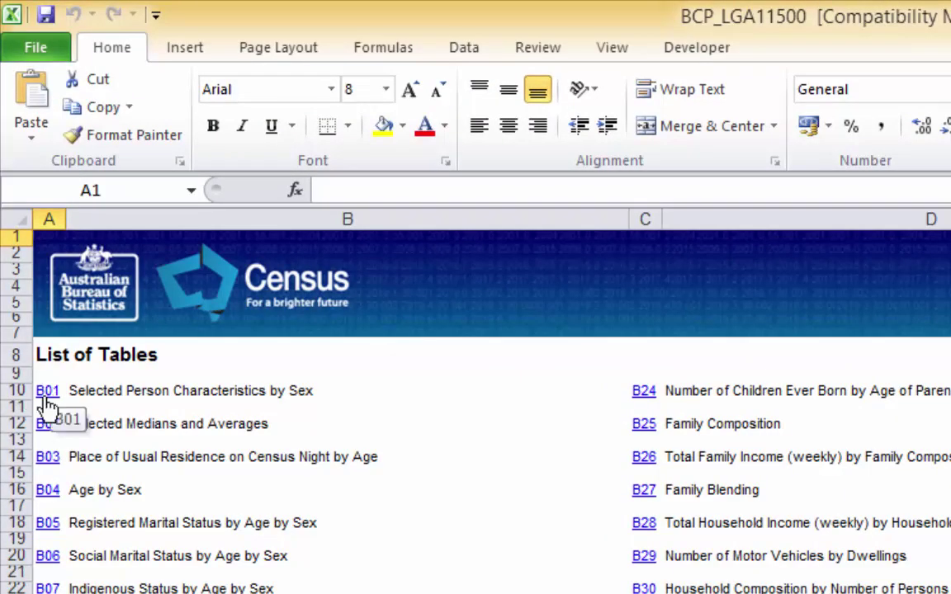
click(48, 398)
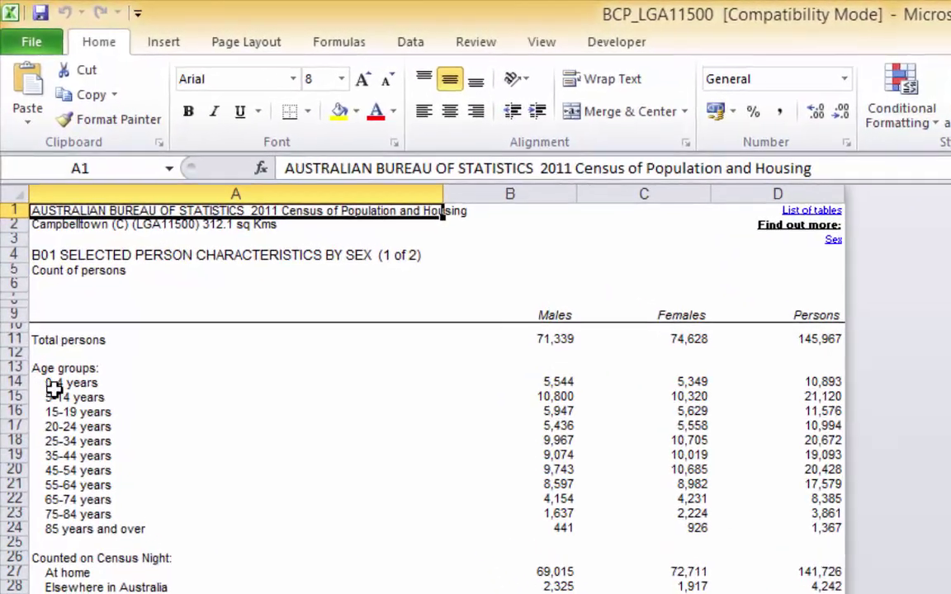
Step: Copy the age groups from 0-4 years to 85 years and over with their male and female counts, A14:C24
click(50, 304)
drag(62, 388, 638, 526)
right_click(418, 472)
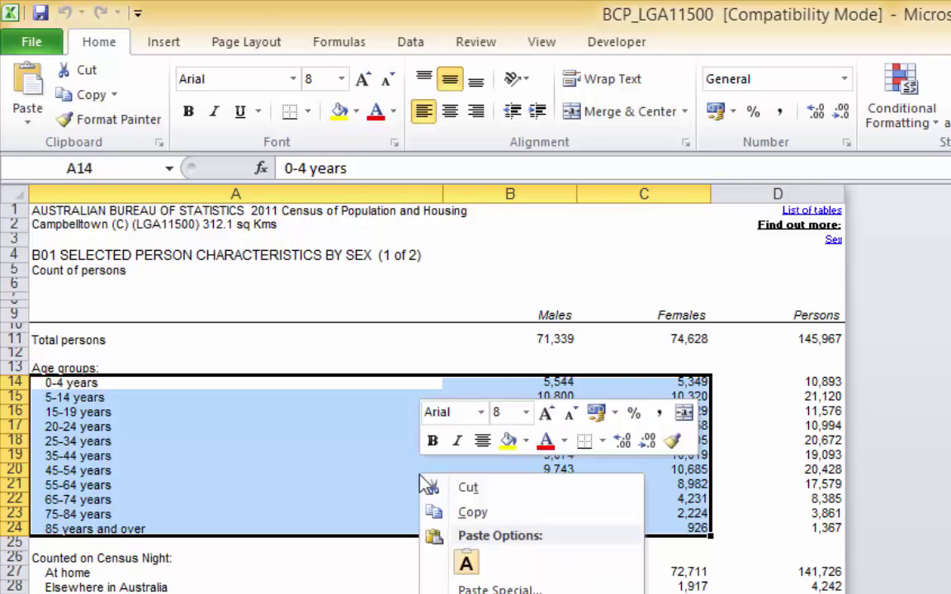
click(478, 516)
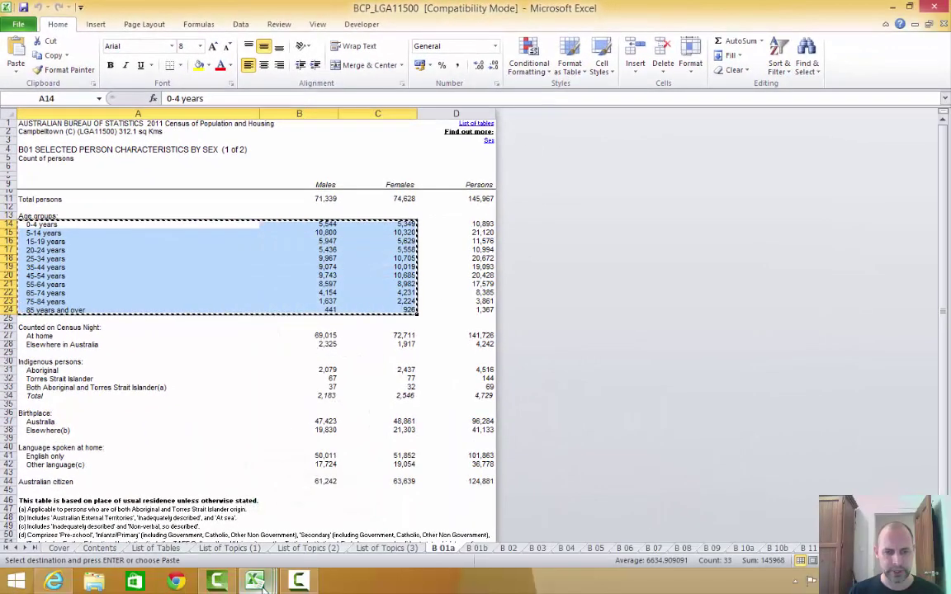
Step: Switch to the Profile age gender 2014 workbook and paste the copied age data at D2 of the Data sheet
mouse_move(258, 583)
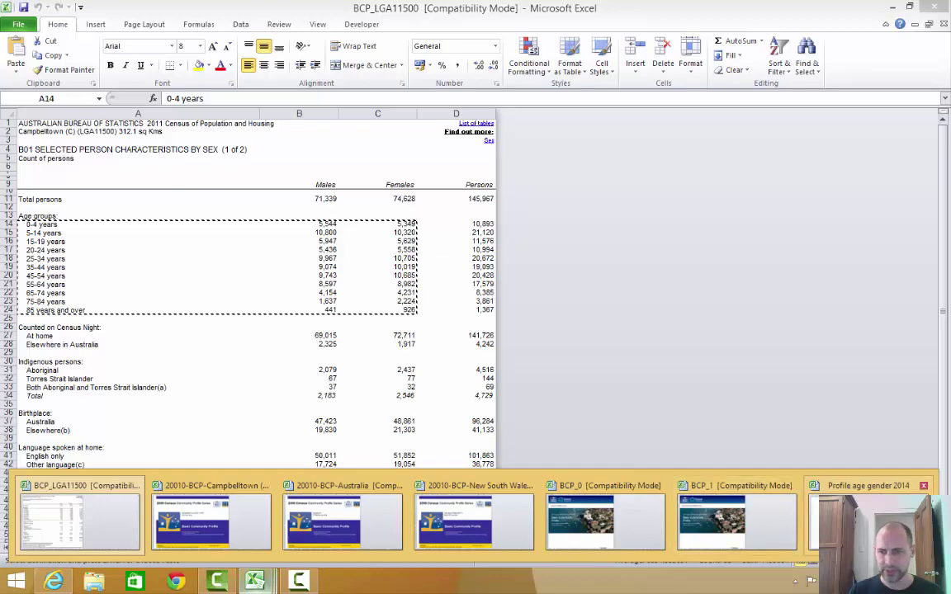
click(866, 511)
click(171, 144)
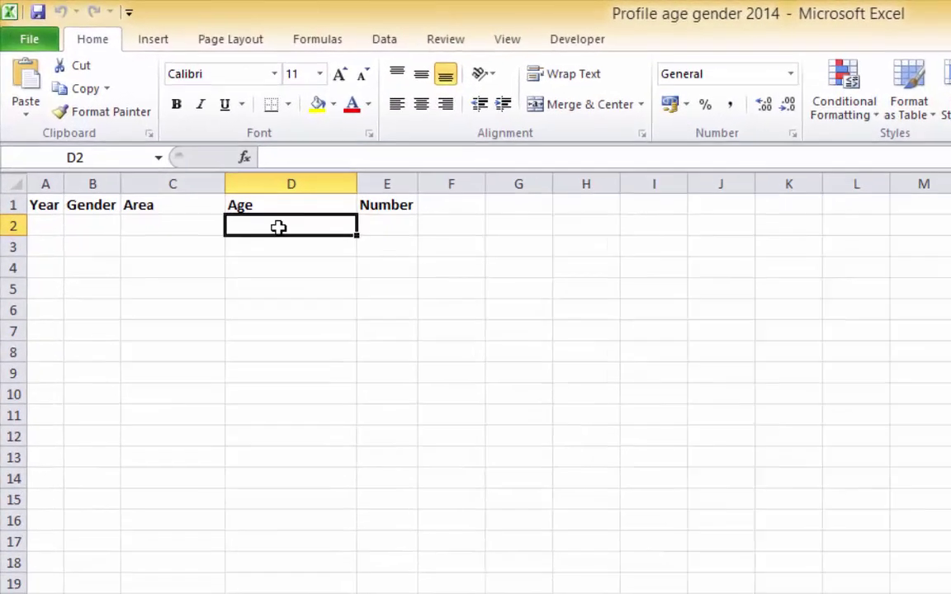
right_click(177, 146)
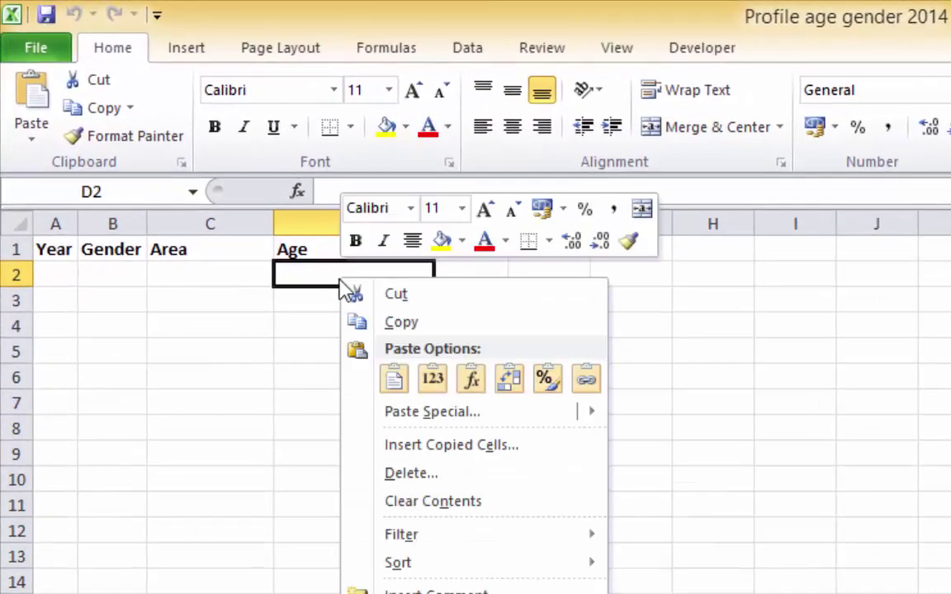
click(394, 378)
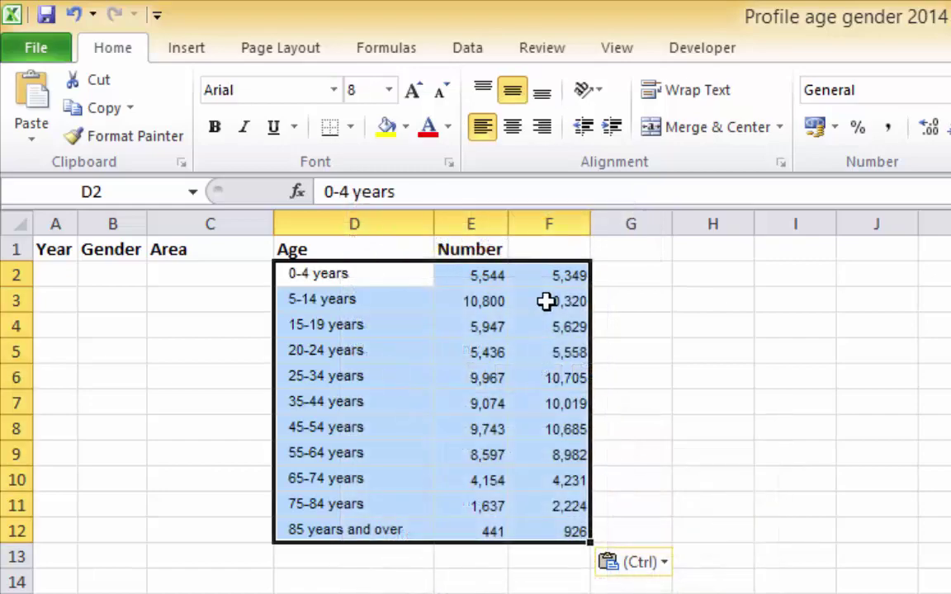
click(551, 277)
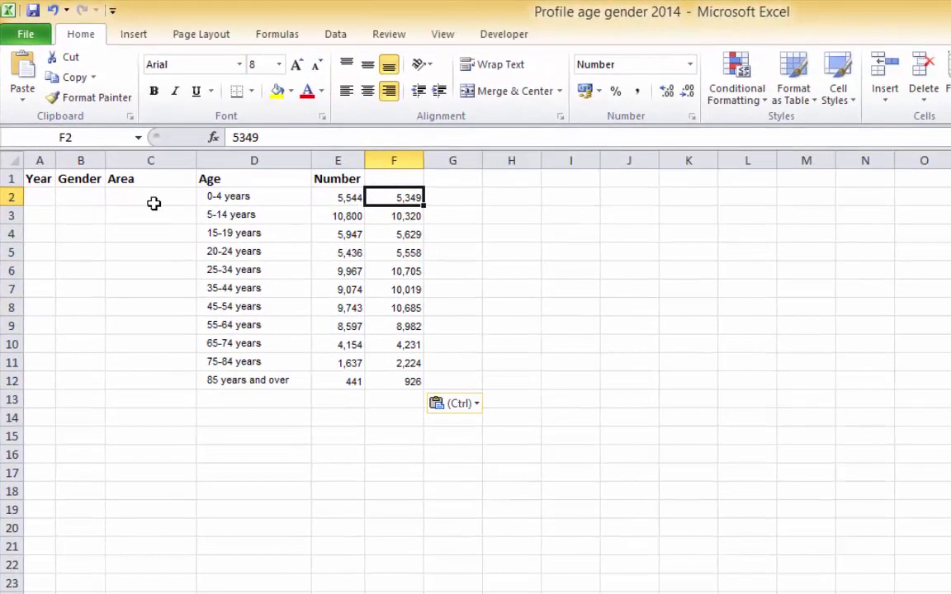
Step: Enter 2011, Male and Campbelltown in A2:C2, and fill the gender and area down to row 12
click(33, 200)
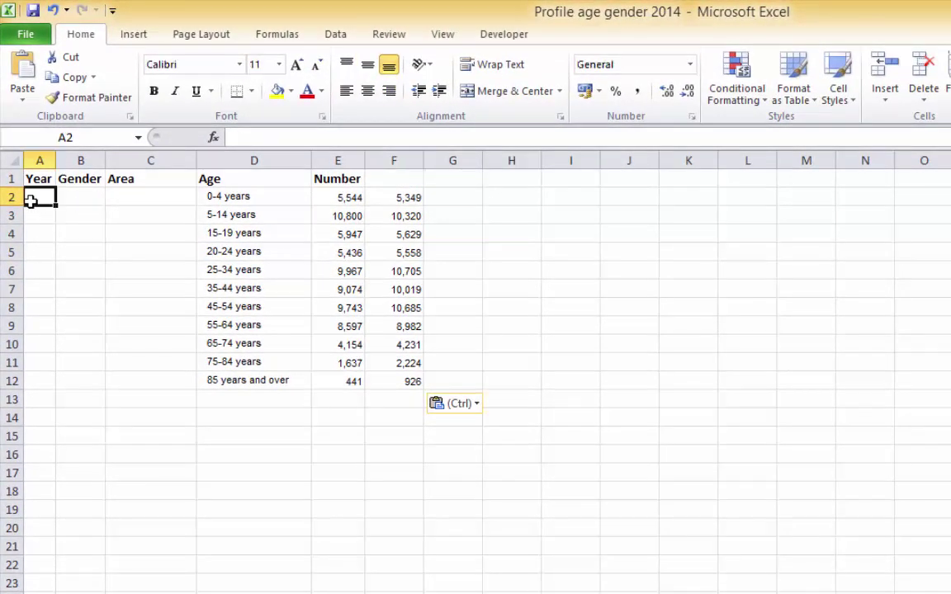
text(2011)
key(Tab)
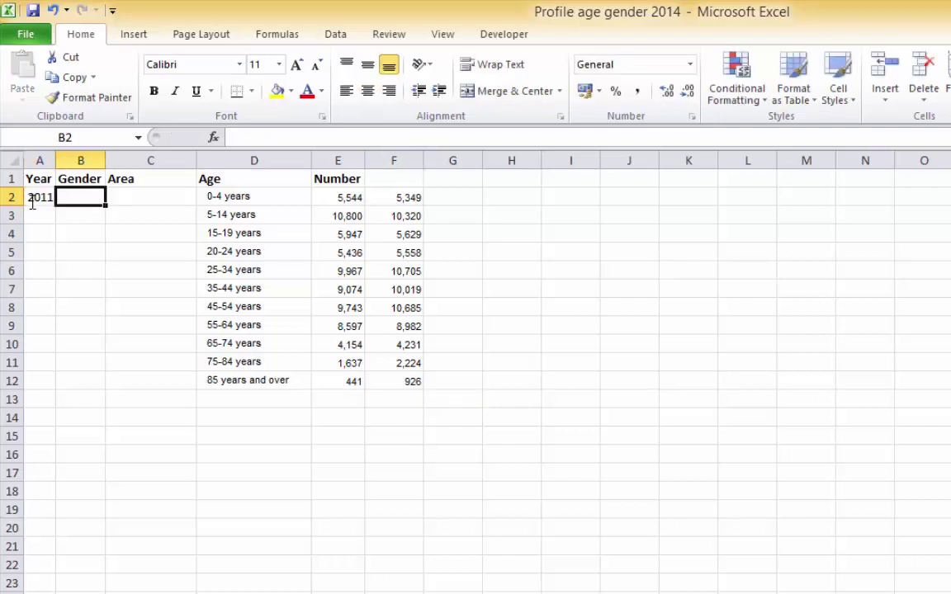
text(Males)
key(Tab)
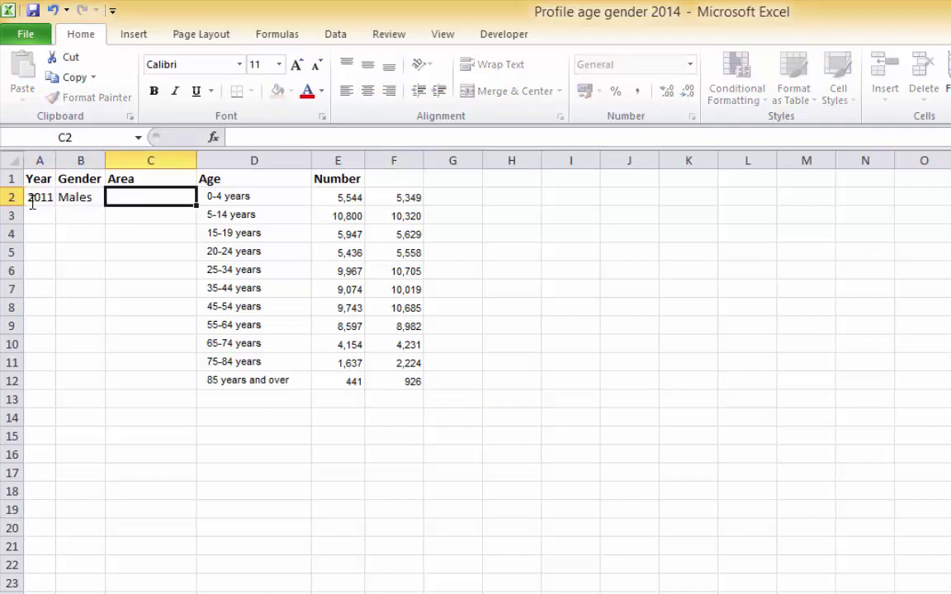
key(Left)
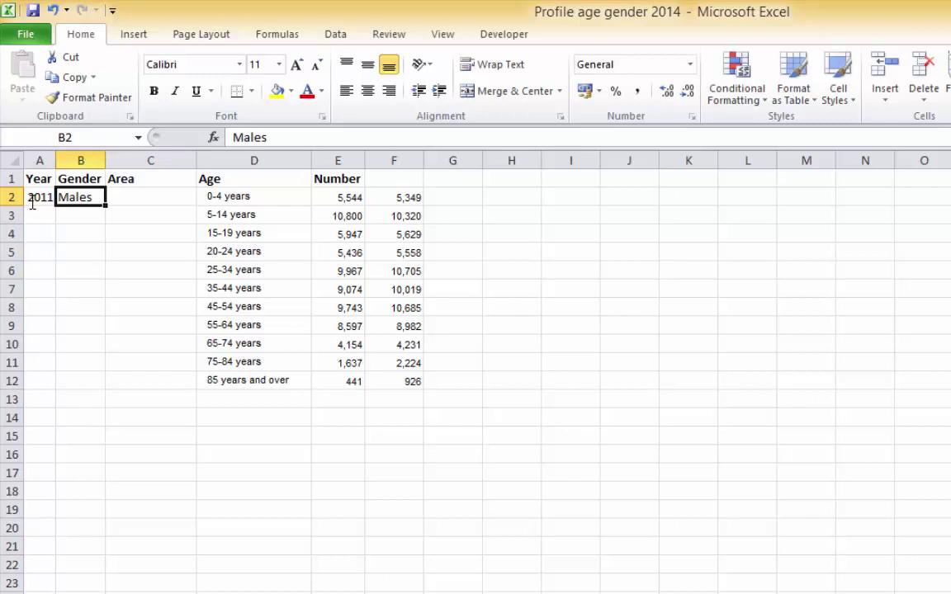
click(259, 135)
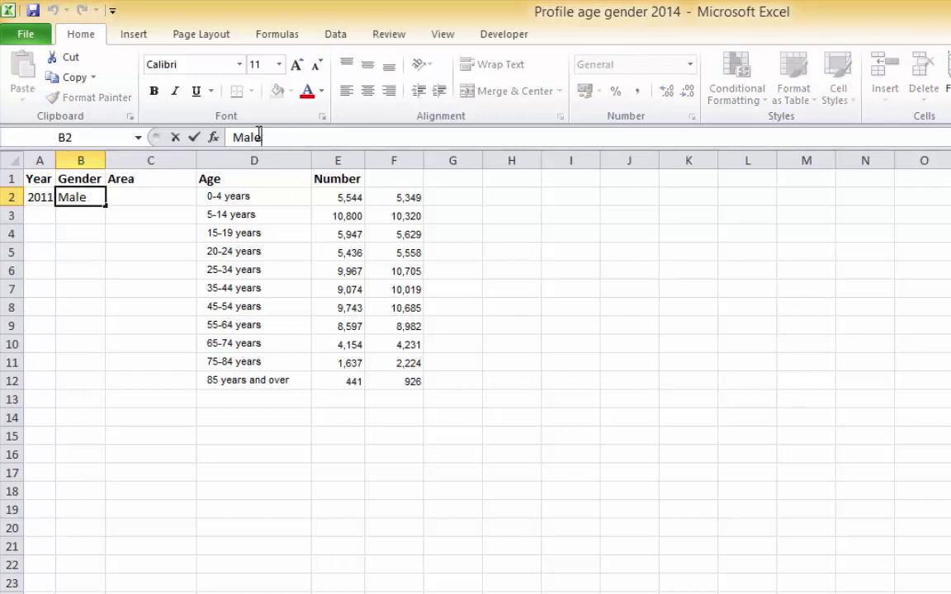
key(Tab)
text(Ca)
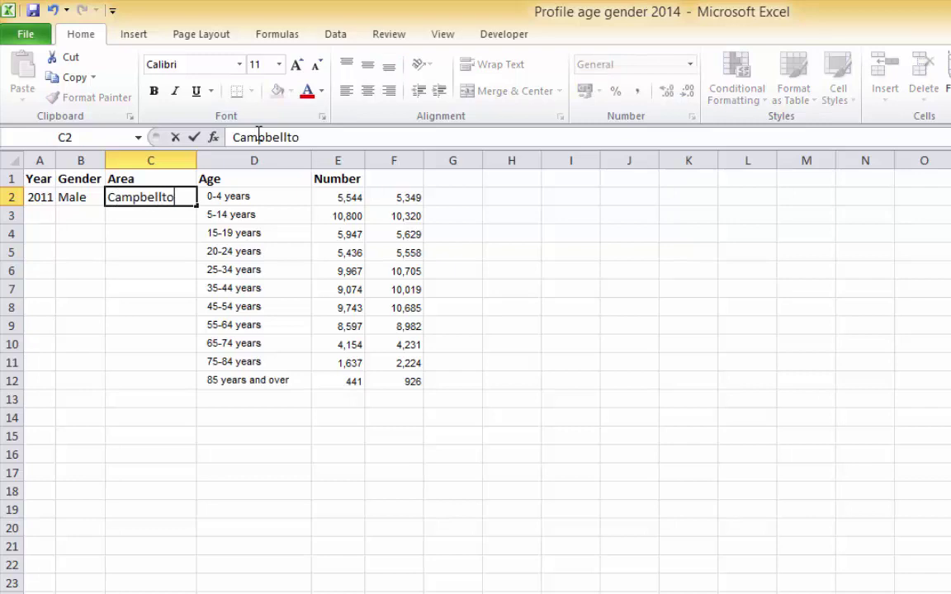
key(Tab)
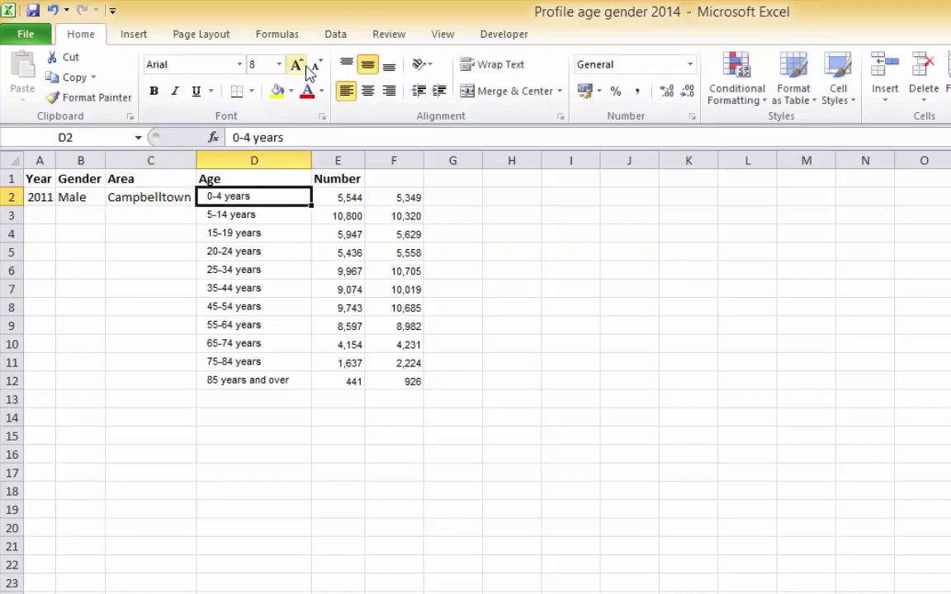
click(74, 198)
drag(162, 207, 196, 385)
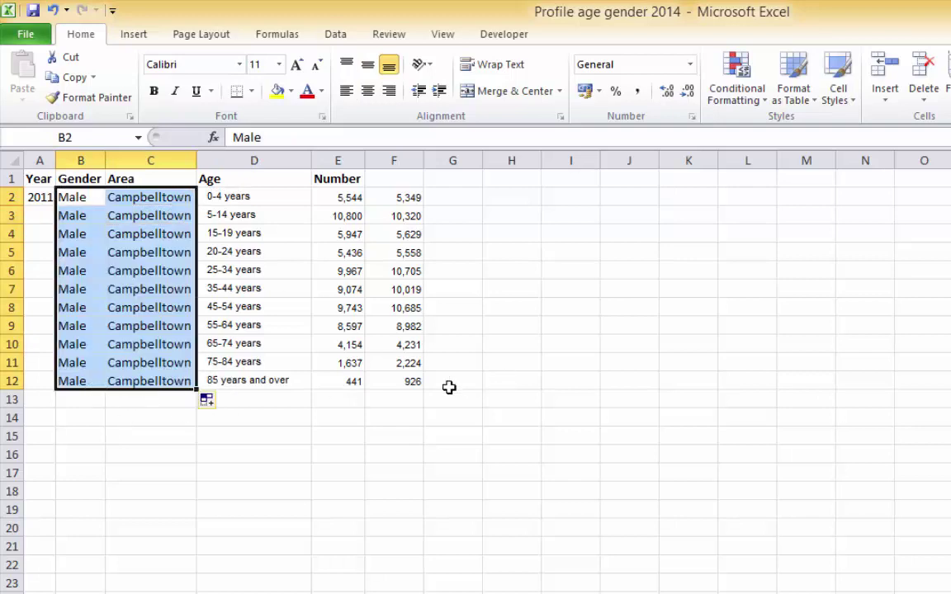
Step: Move the female counts from F2:F12 into the Number column below the male counts, starting at E13
drag(384, 197, 390, 376)
key(ctrl+c)
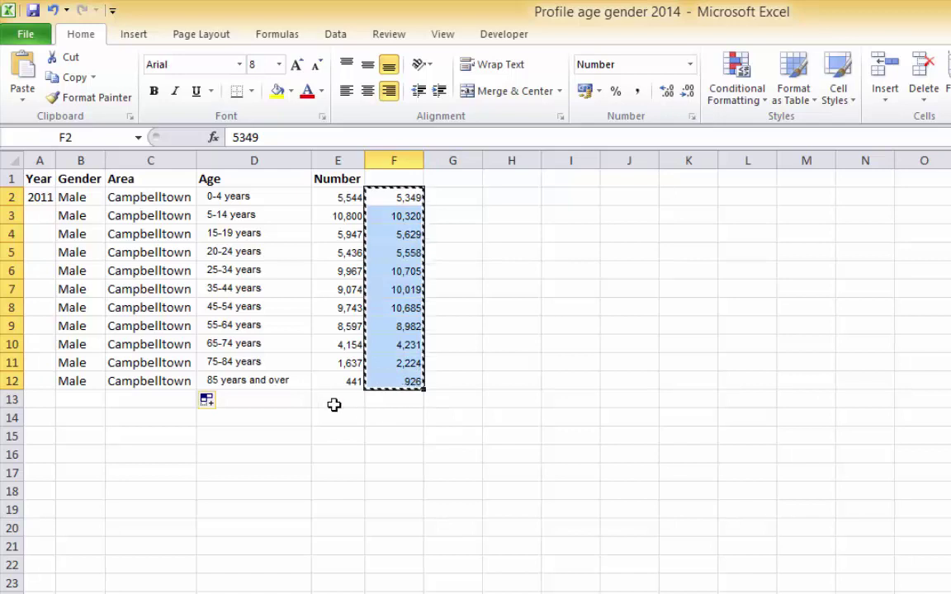
click(346, 404)
key(ctrl+v)
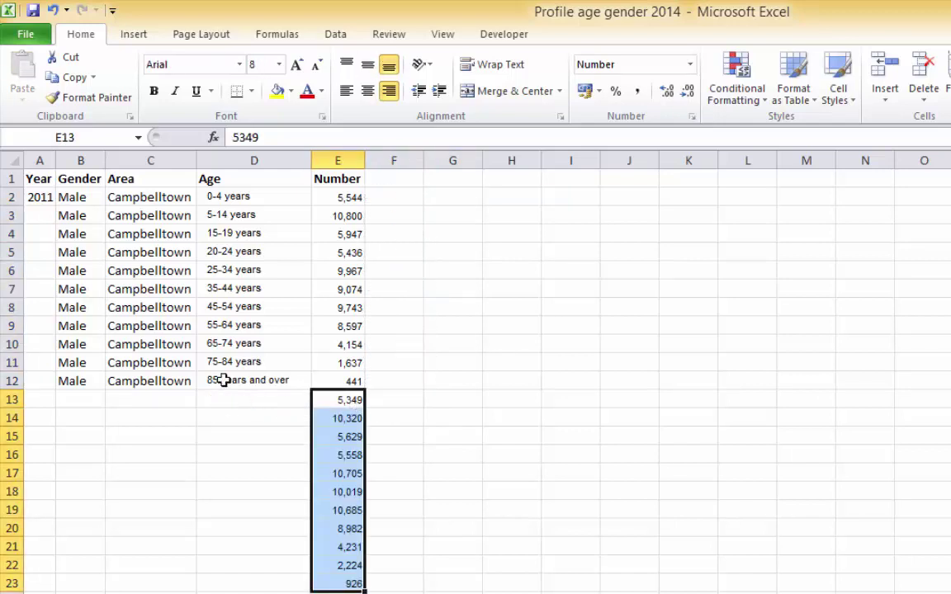
Step: Copy the area and age entries in C2:D12 to the rows below, starting at C13
drag(124, 197, 270, 382)
key(ctrl+c)
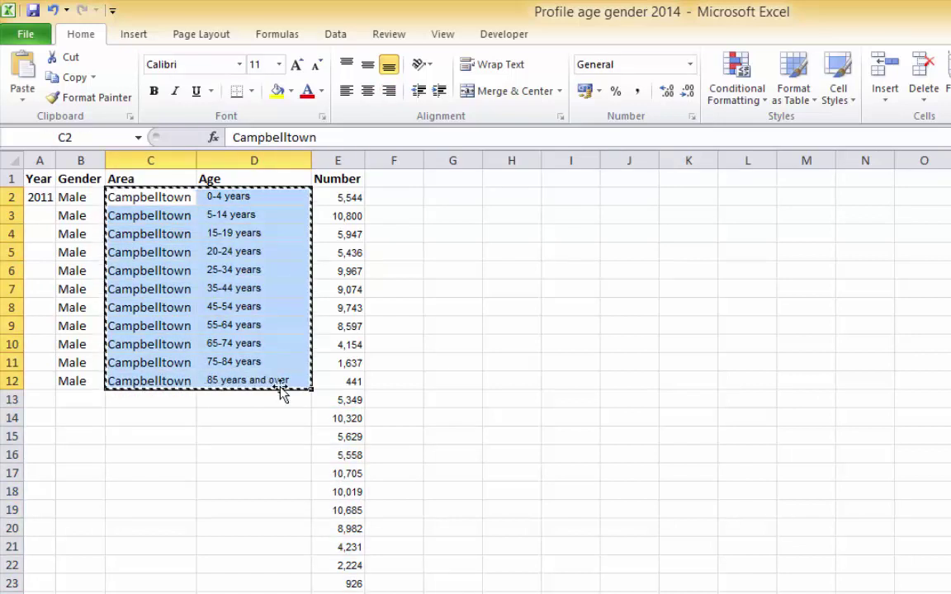
click(174, 401)
key(ctrl+v)
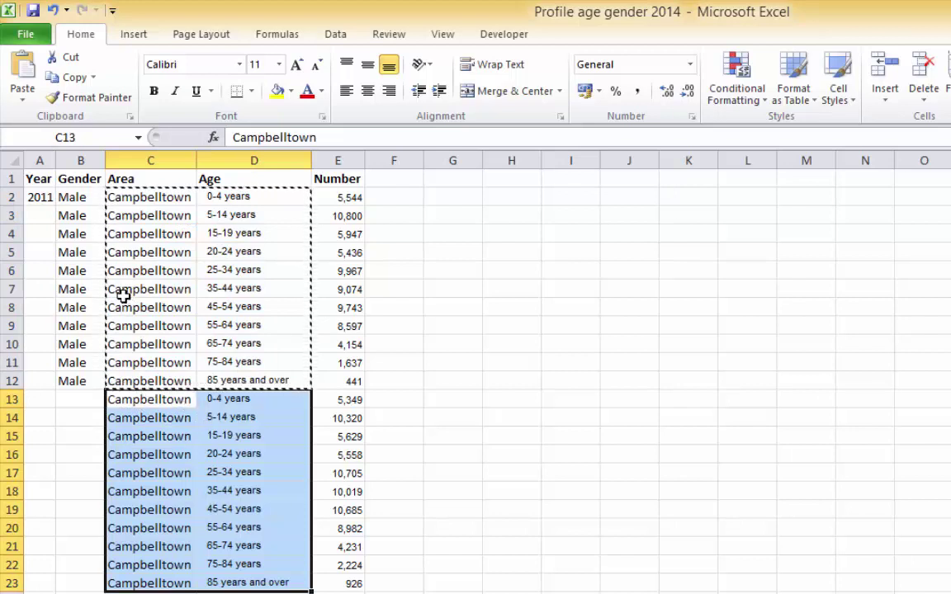
Step: Enter Female as the gender in B13 and fill it down to B23
click(76, 399)
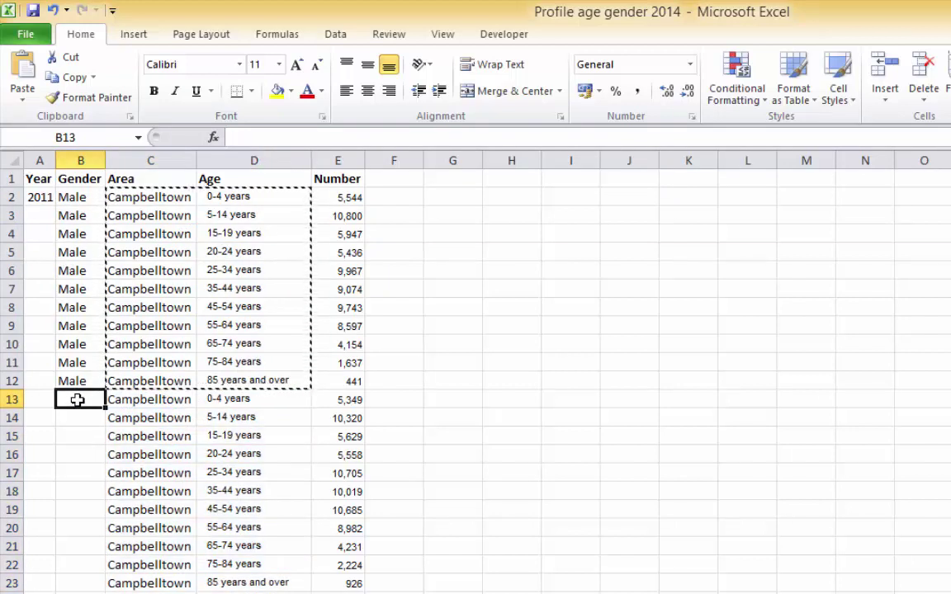
text(Females)
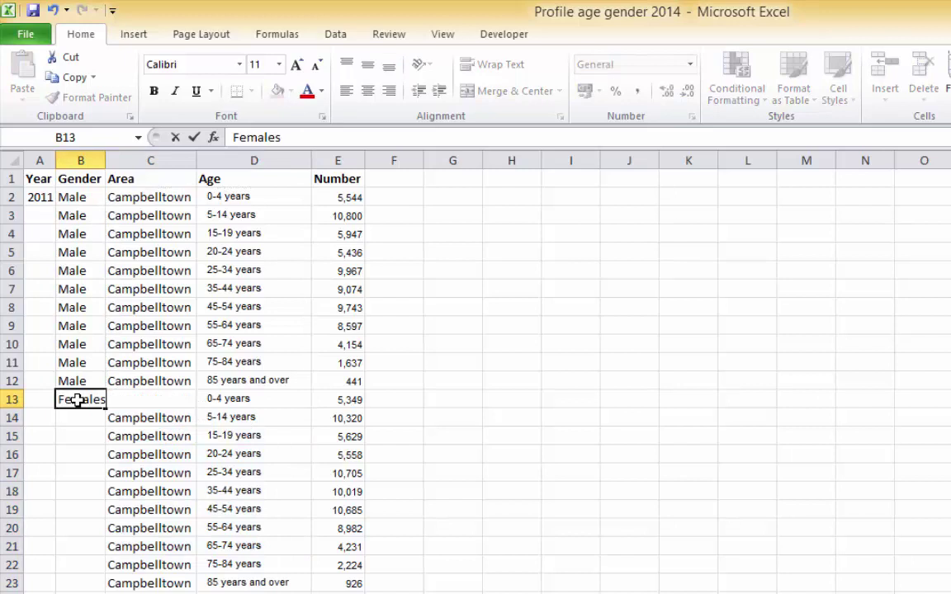
click(99, 449)
click(85, 400)
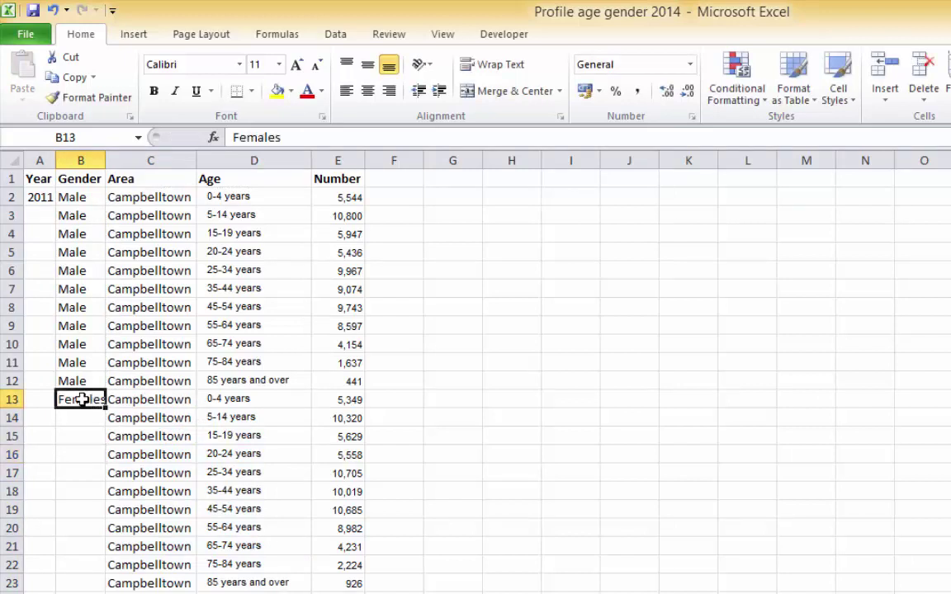
click(279, 136)
key(BackSpace)
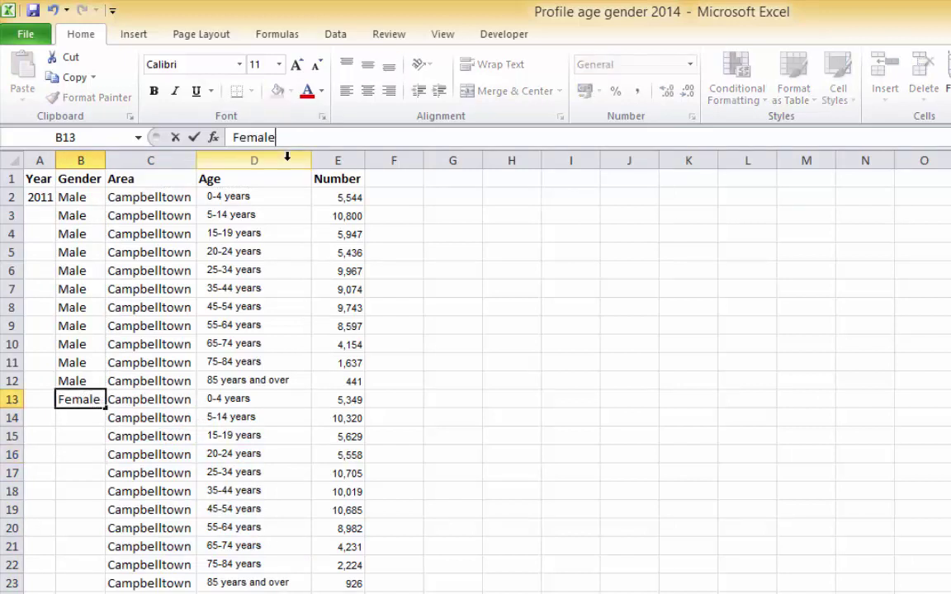
drag(105, 408, 106, 587)
Step: Fill the year 2011 from A2 down to A23
click(41, 196)
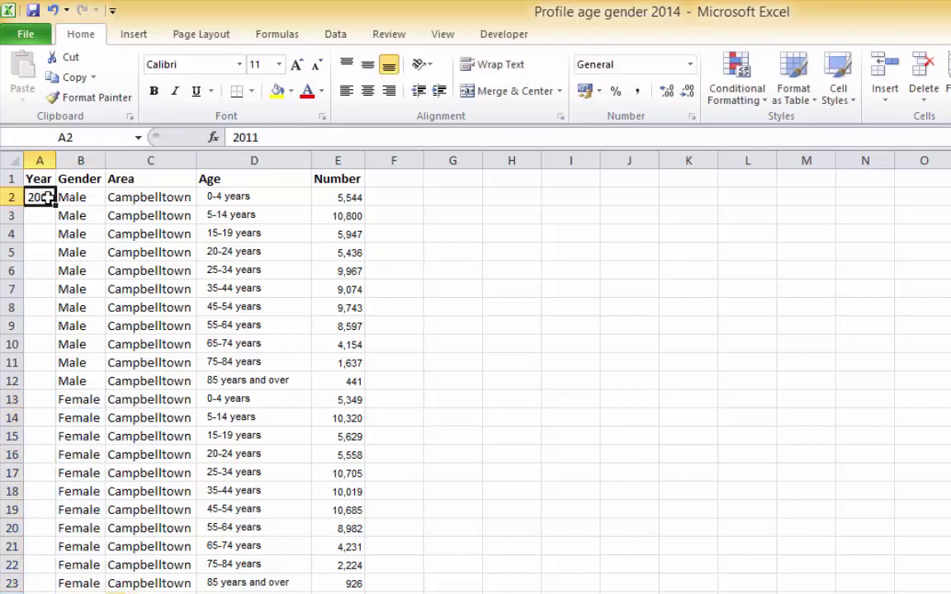
drag(54, 208, 48, 583)
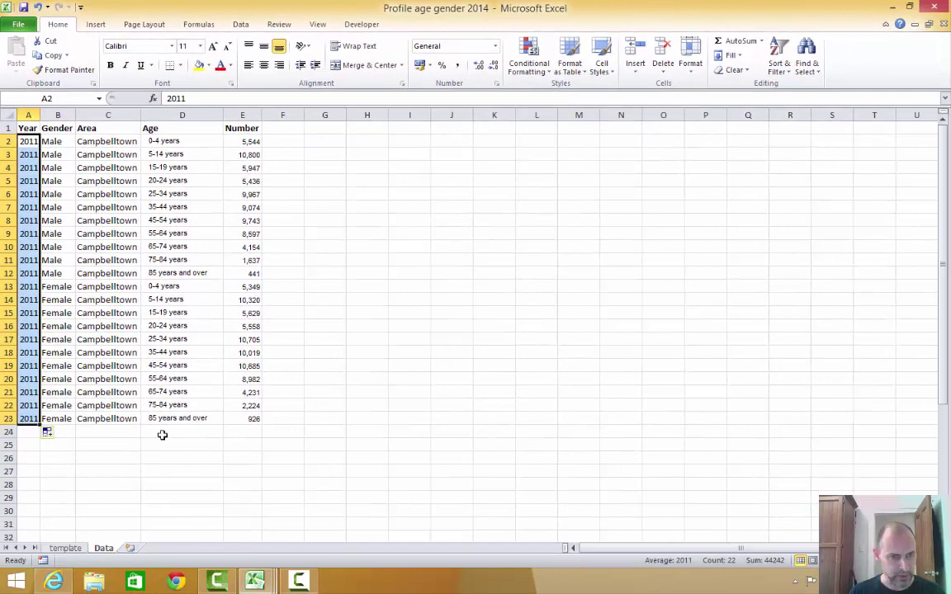
click(68, 431)
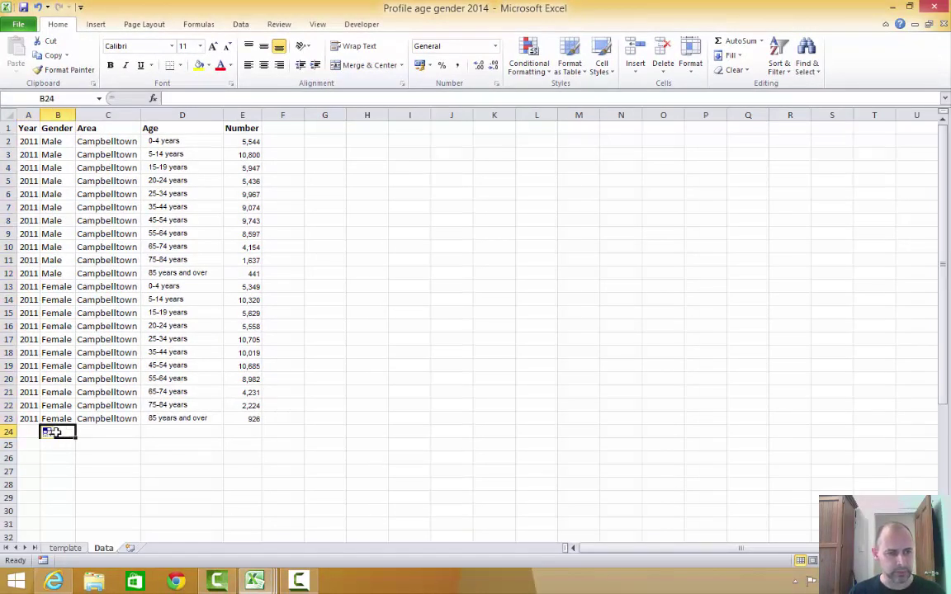
Step: Copy the age groups in D13:D23 to the rows below, starting at D24
drag(165, 286, 178, 413)
right_click(173, 408)
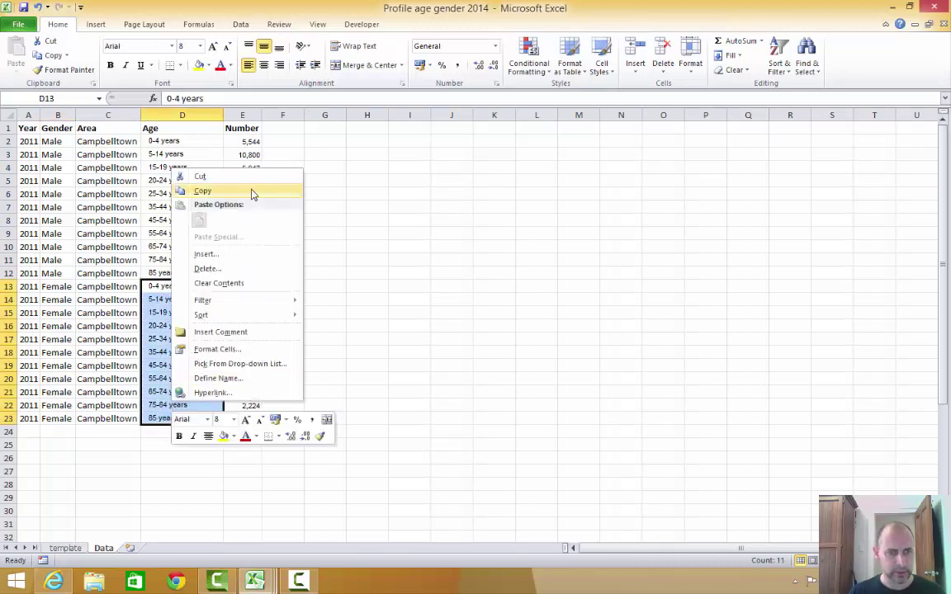
click(252, 192)
right_click(173, 432)
click(203, 250)
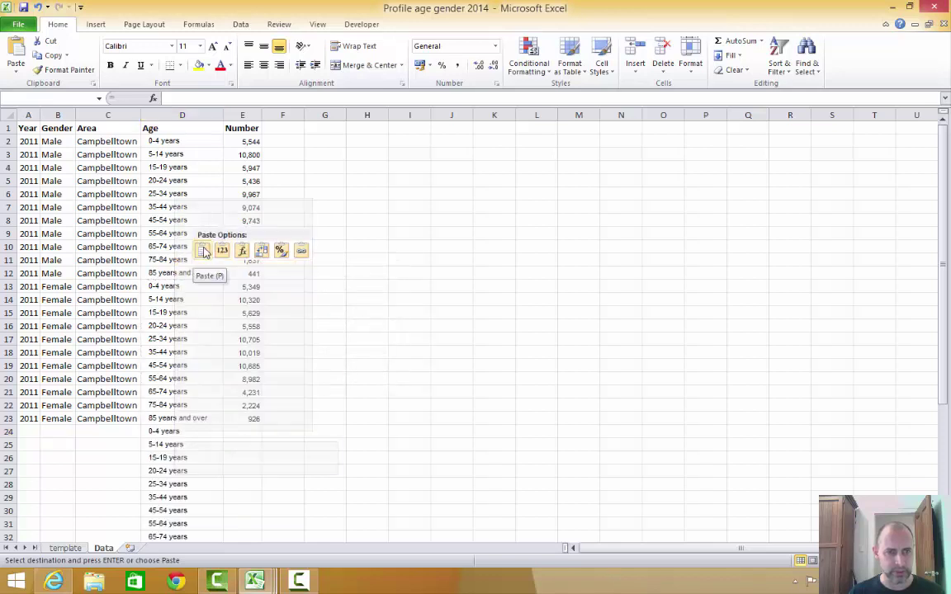
scroll(248, 450, down, 2)
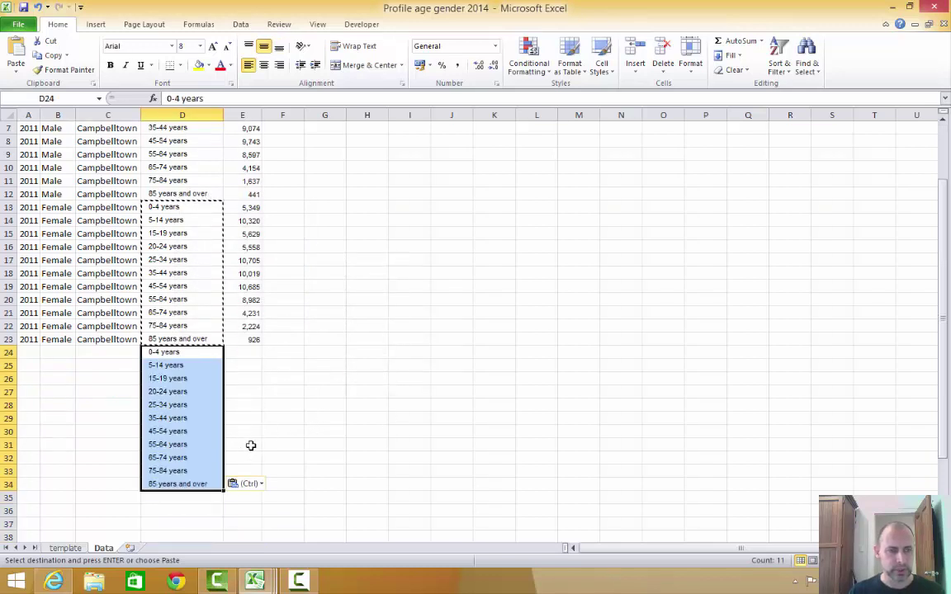
Step: Enter 2006 as the year in A24 and Campbelltown as the area in C24
click(26, 356)
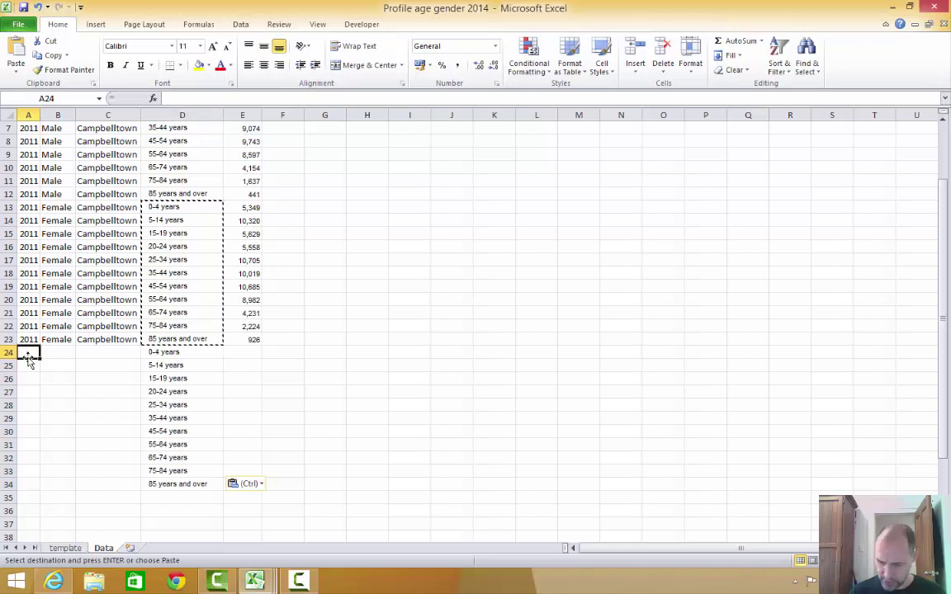
text(2006)
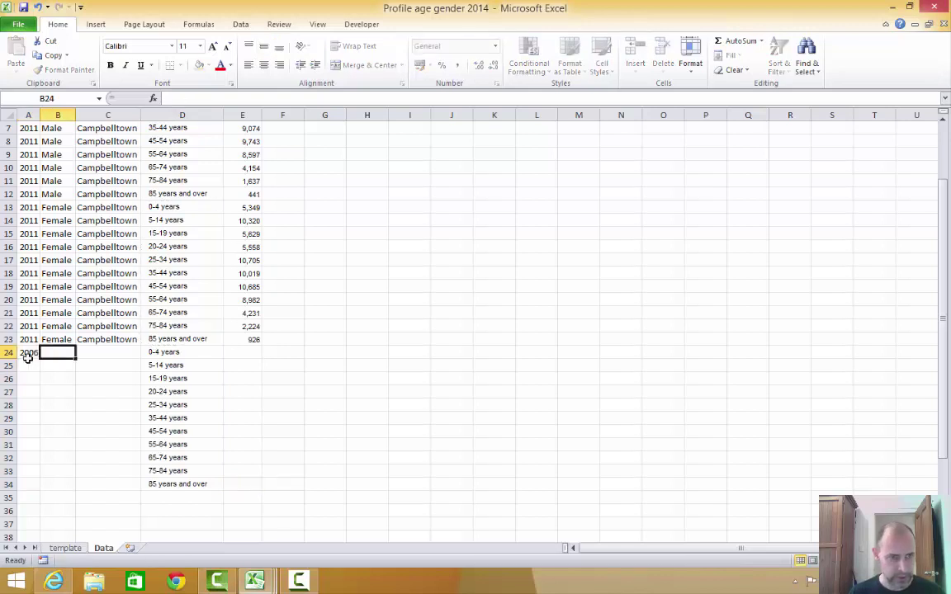
key(Tab)
key(Tab)
text(Camp)
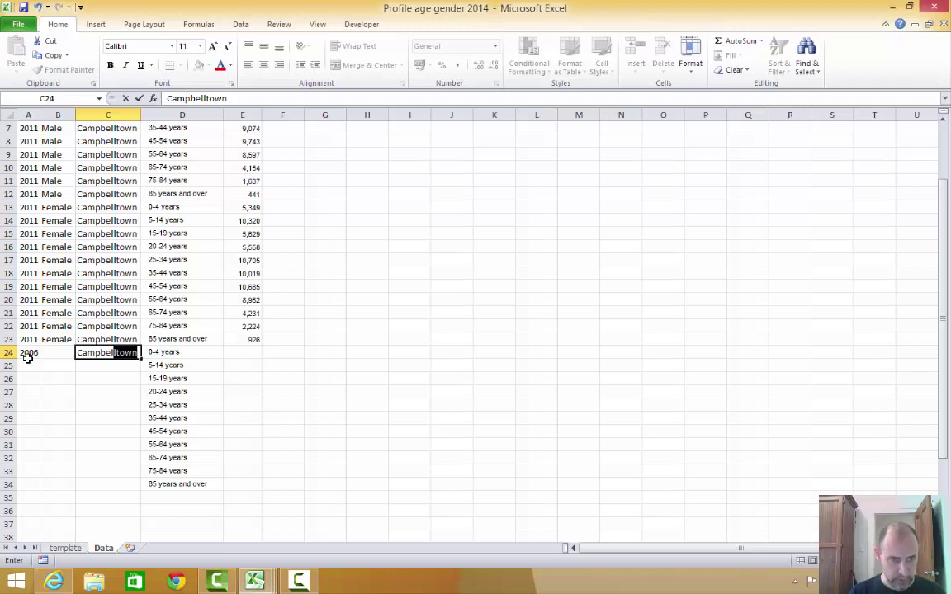
key(Return)
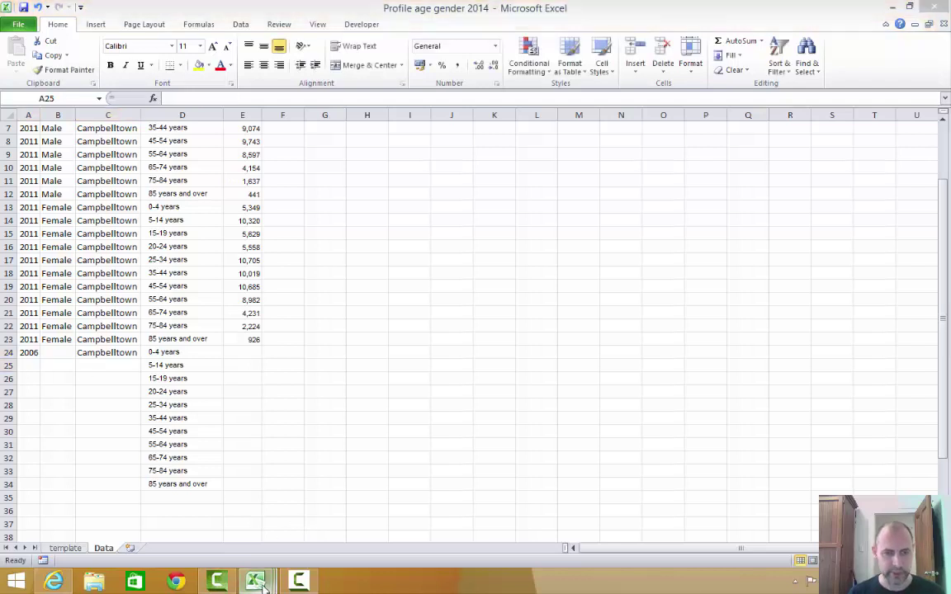
Step: Copy the age groups with their male and female counts, A13:C23, from table B01 of the 2006 Campbelltown profile workbook
mouse_move(258, 583)
mouse_move(189, 518)
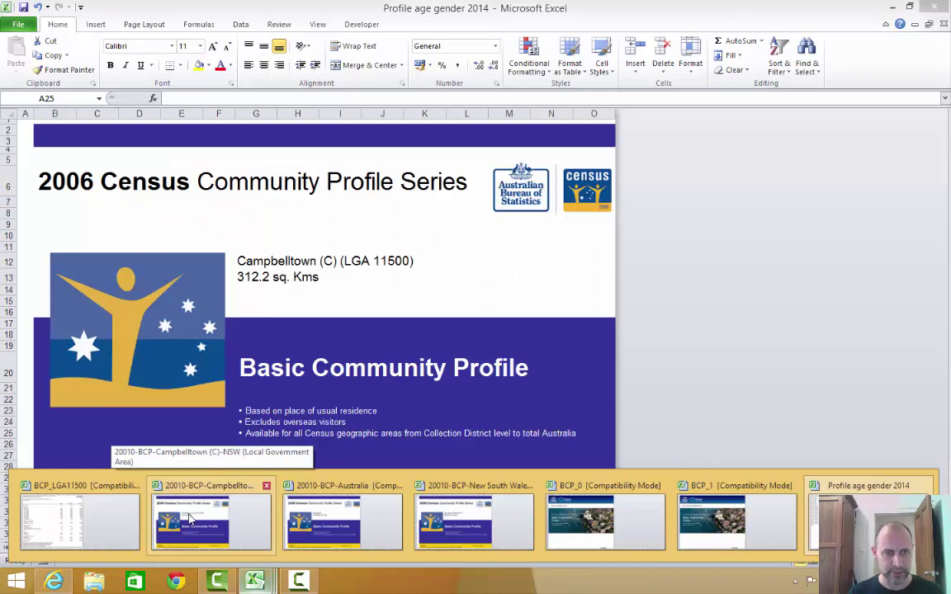
click(189, 518)
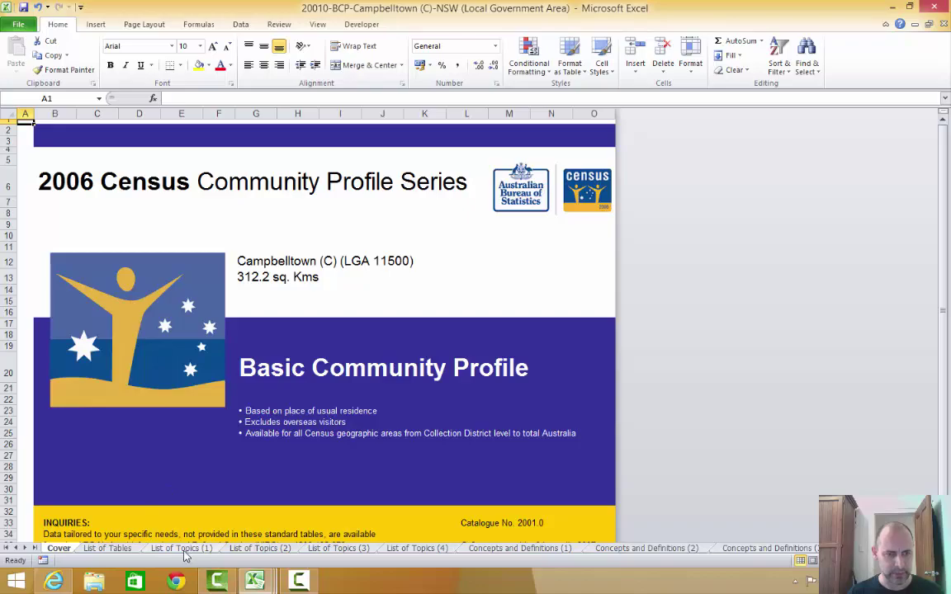
click(185, 550)
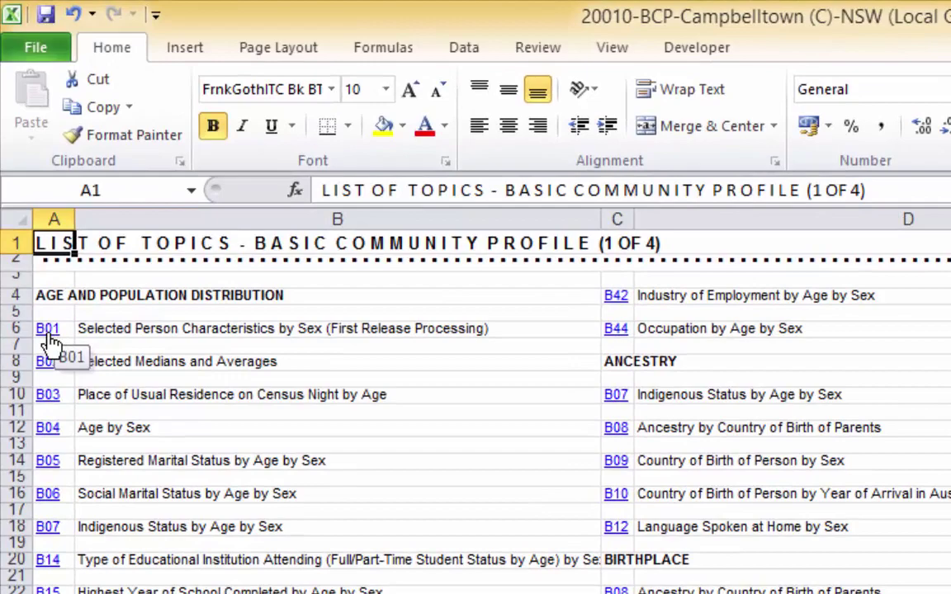
click(50, 337)
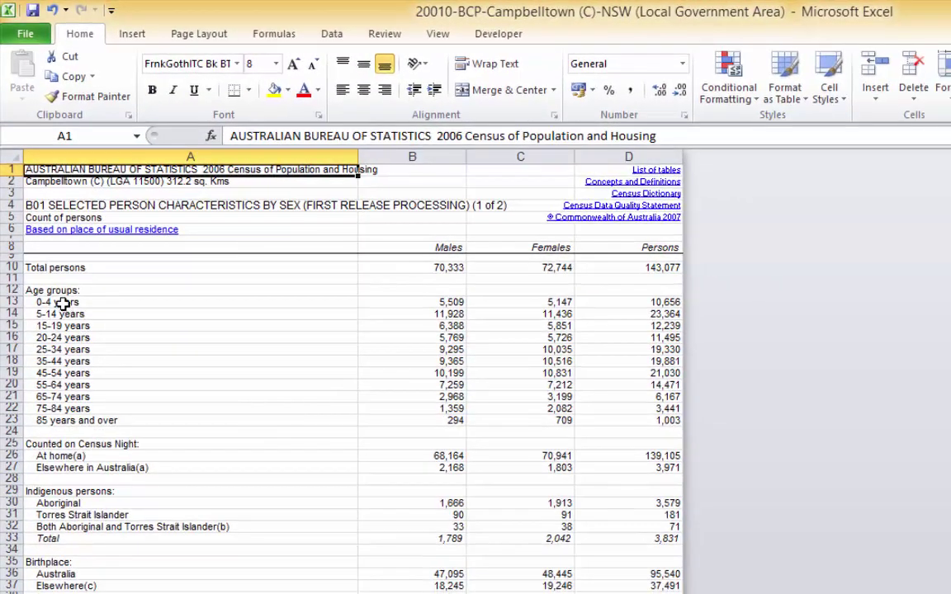
drag(64, 302, 556, 419)
right_click(252, 340)
click(288, 387)
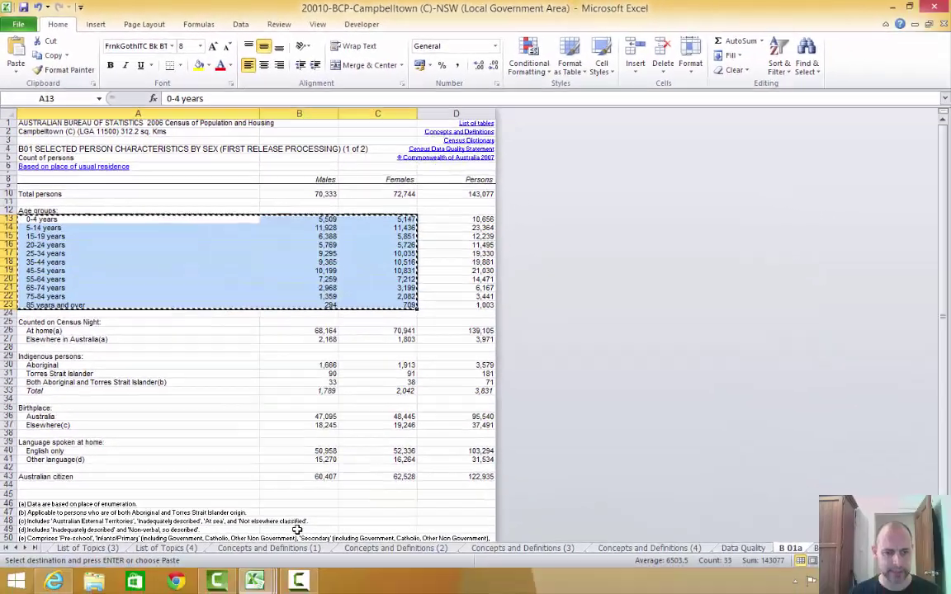
Step: Paste the copied 2006 Campbelltown ages and counts into the Data sheet of Profile age gender 2014, starting at D24
mouse_move(256, 584)
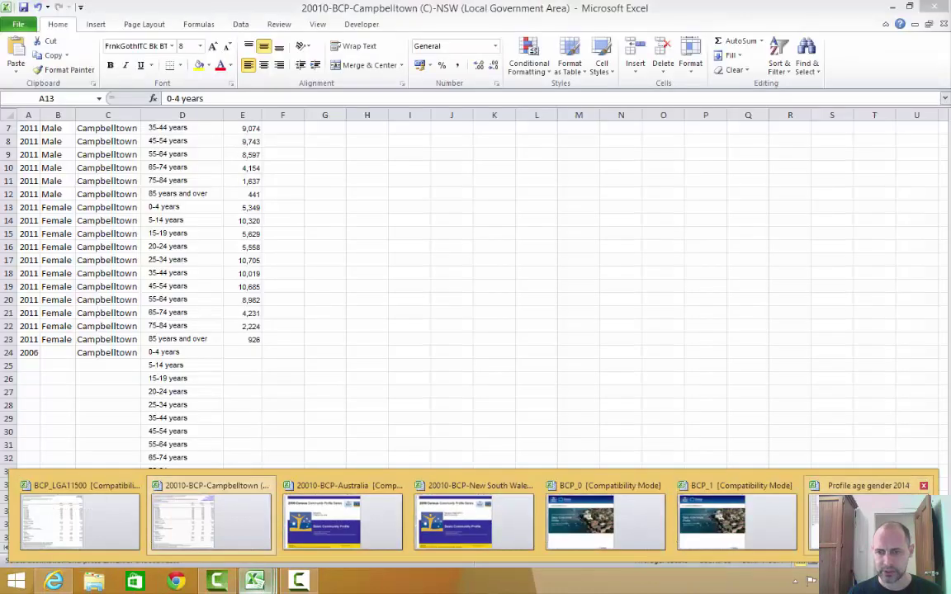
click(863, 482)
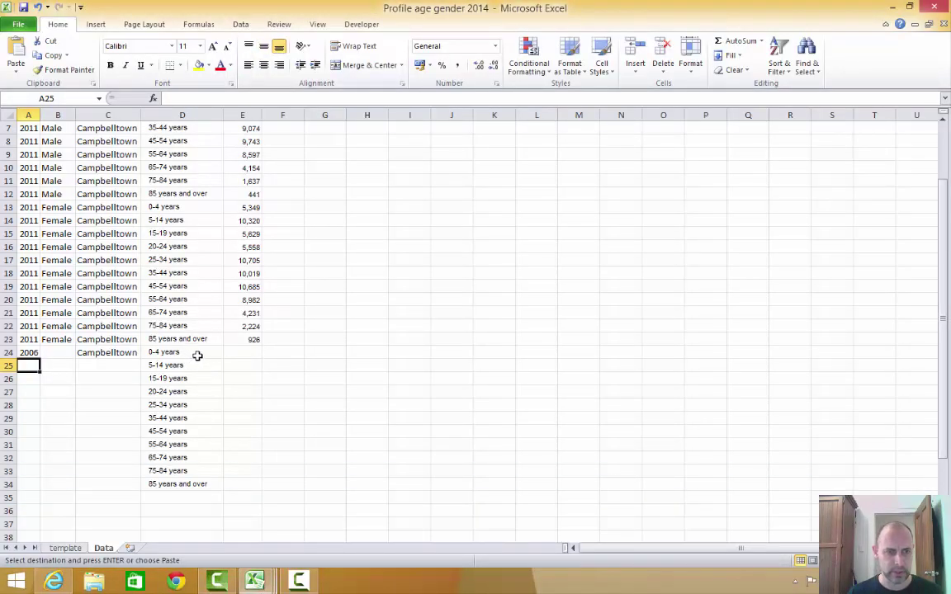
click(195, 354)
right_click(198, 355)
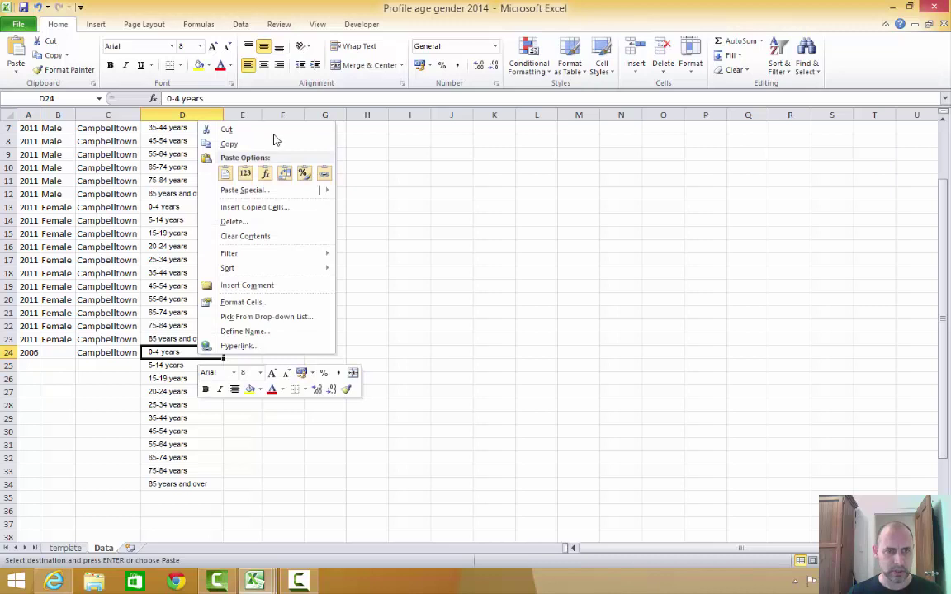
click(224, 174)
scroll(368, 389, down, 2)
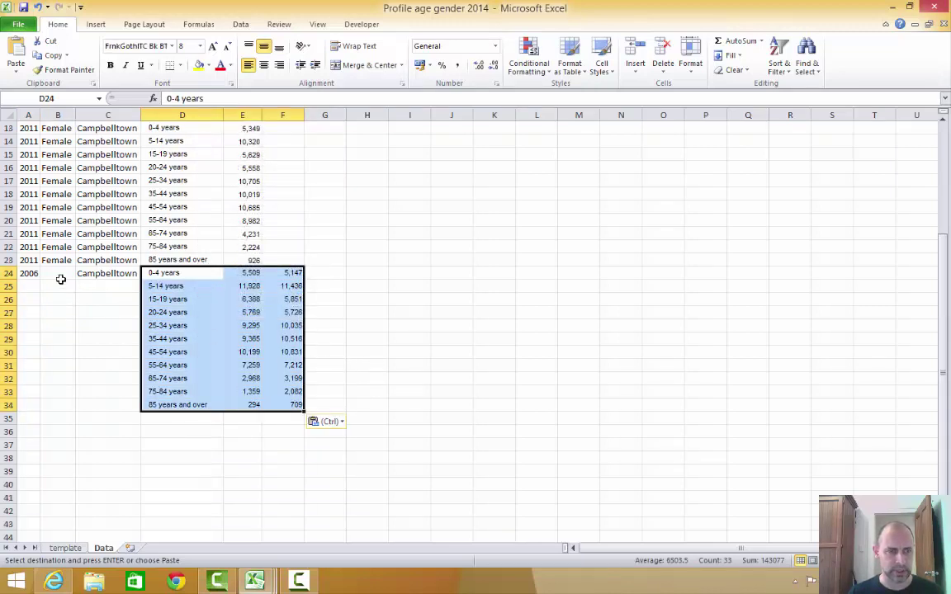
Step: Enter Males as the gender in B24 and fill the year, gender and area down to row 34
click(56, 273)
text(Males)
key(Tab)
drag(48, 272, 155, 417)
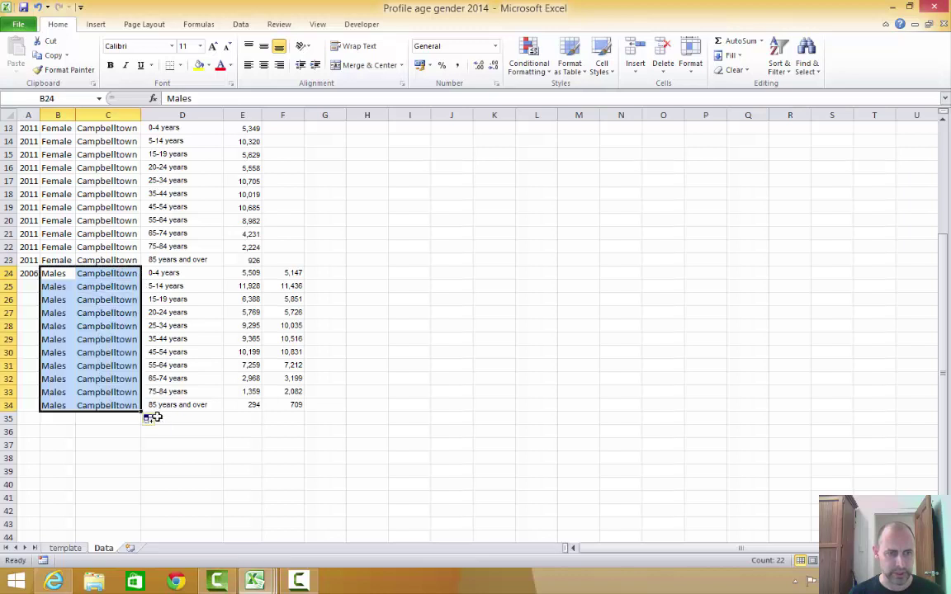
click(30, 274)
drag(37, 278, 50, 407)
Step: Copy the age groups in D24:D34 to D35 and move the female counts from F24:F34 beside them, starting at E35
drag(176, 275, 188, 405)
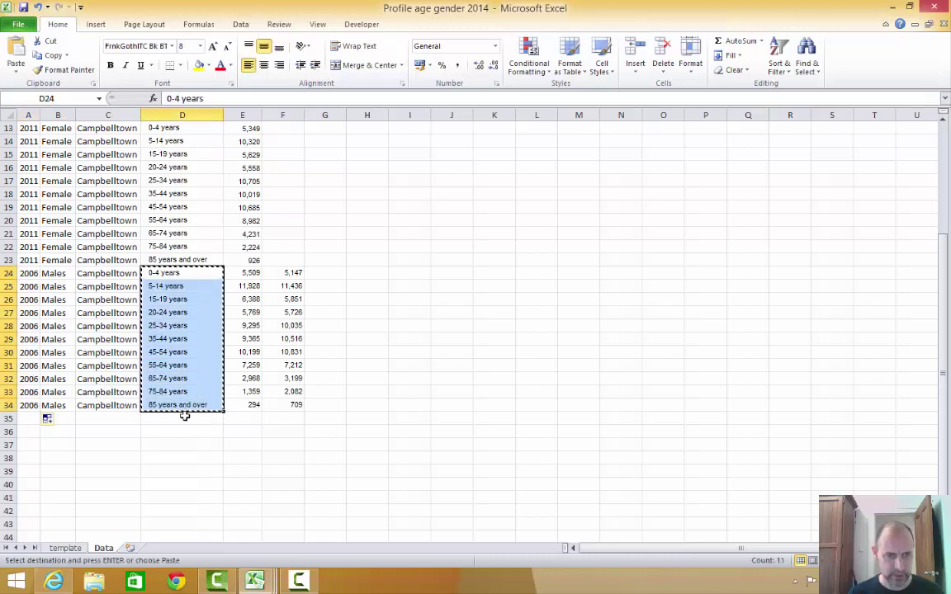
click(184, 417)
key(ctrl+v)
drag(294, 272, 262, 403)
key(ctrl+c)
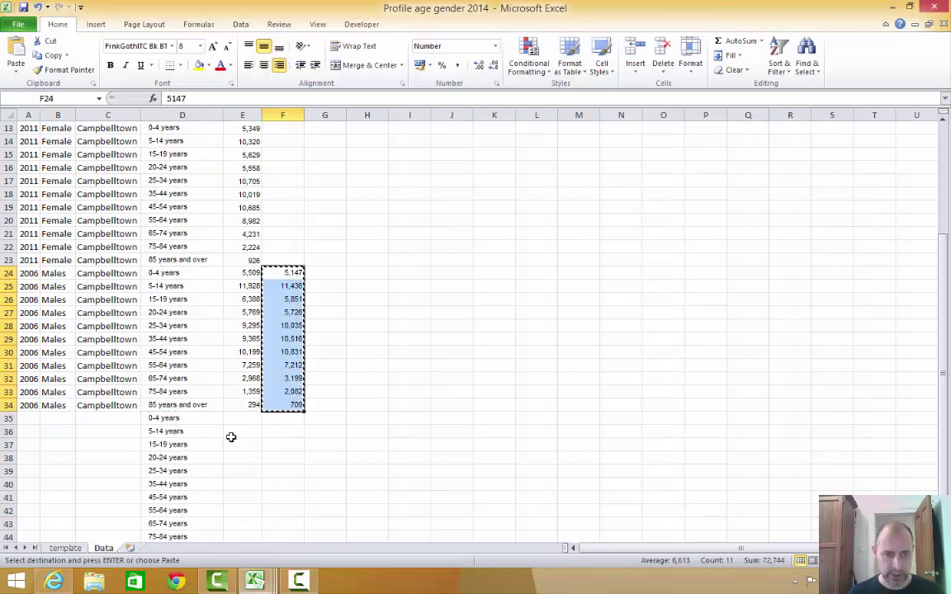
click(246, 418)
key(Return)
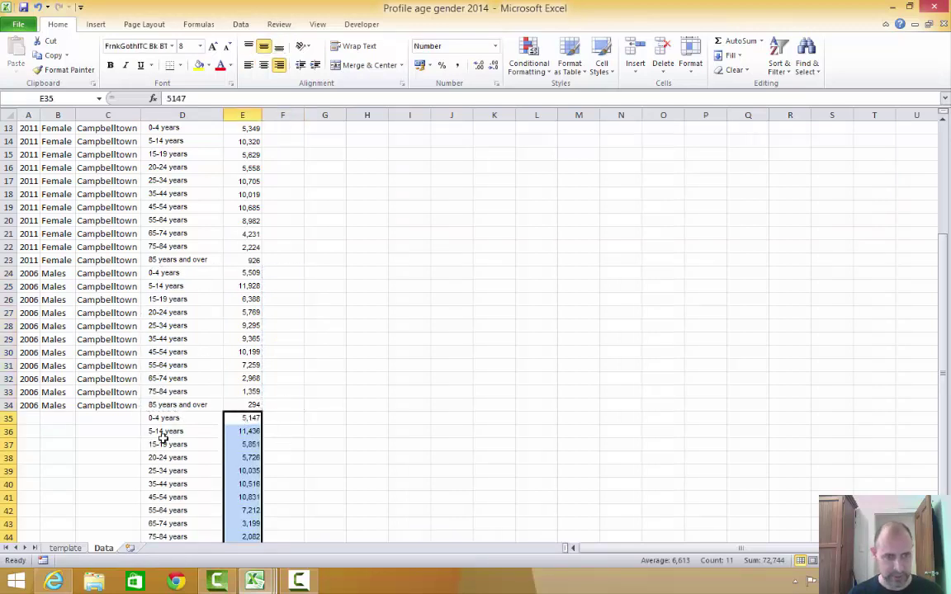
Step: Enter Female as the gender in B35 and fill Female, Campbelltown and the year 2006 down to row 45
scroll(108, 359, down, 2)
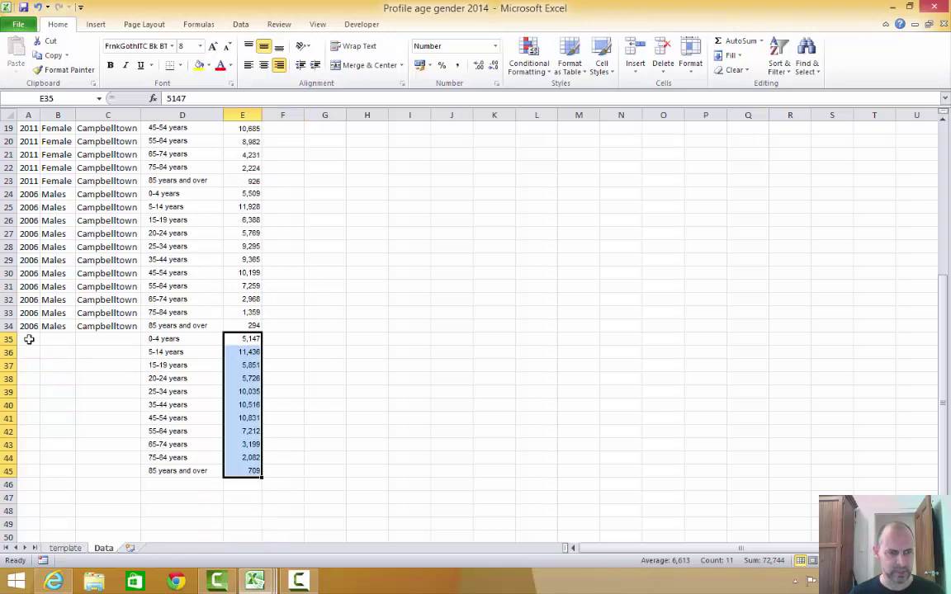
click(54, 339)
text(Female)
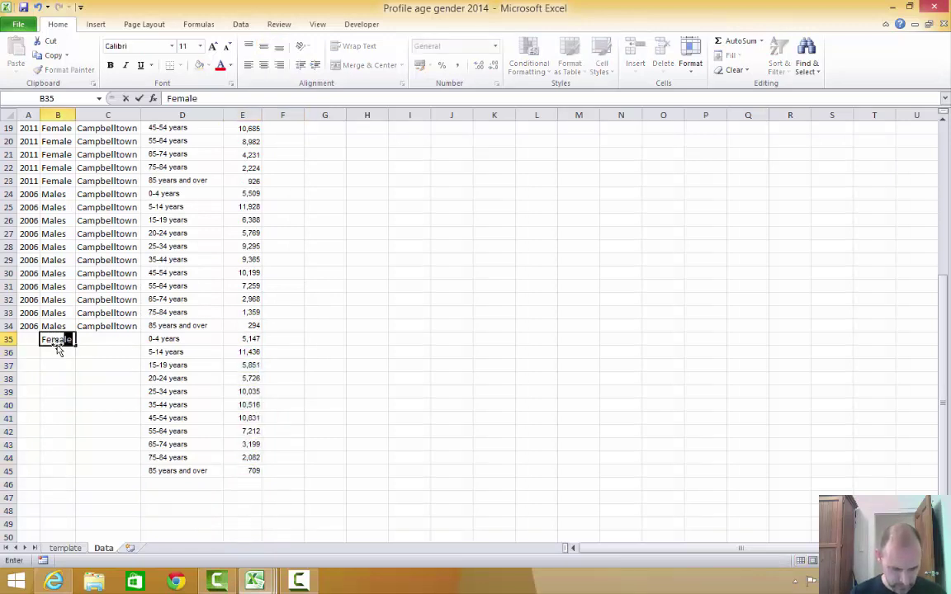
key(Tab)
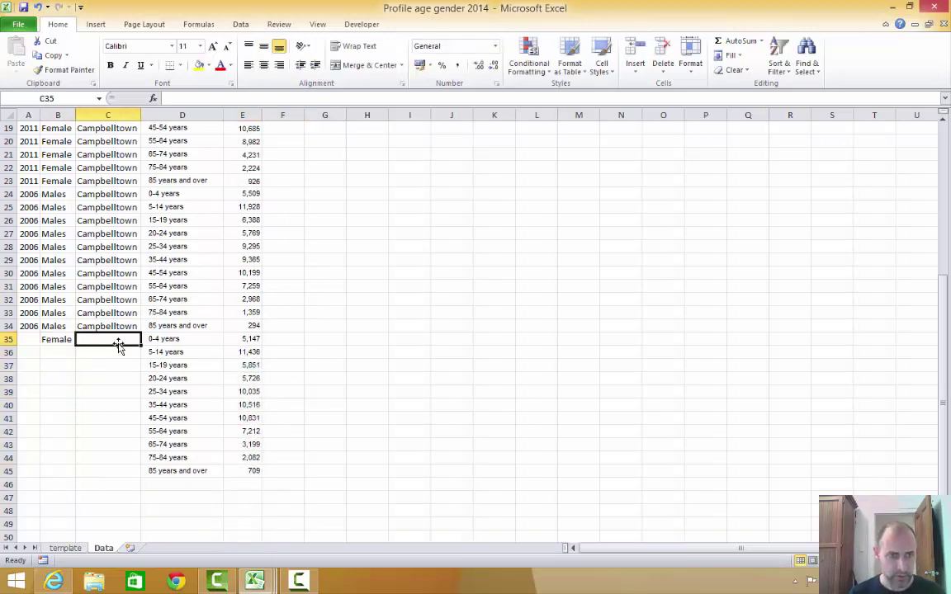
click(128, 326)
drag(140, 334, 149, 469)
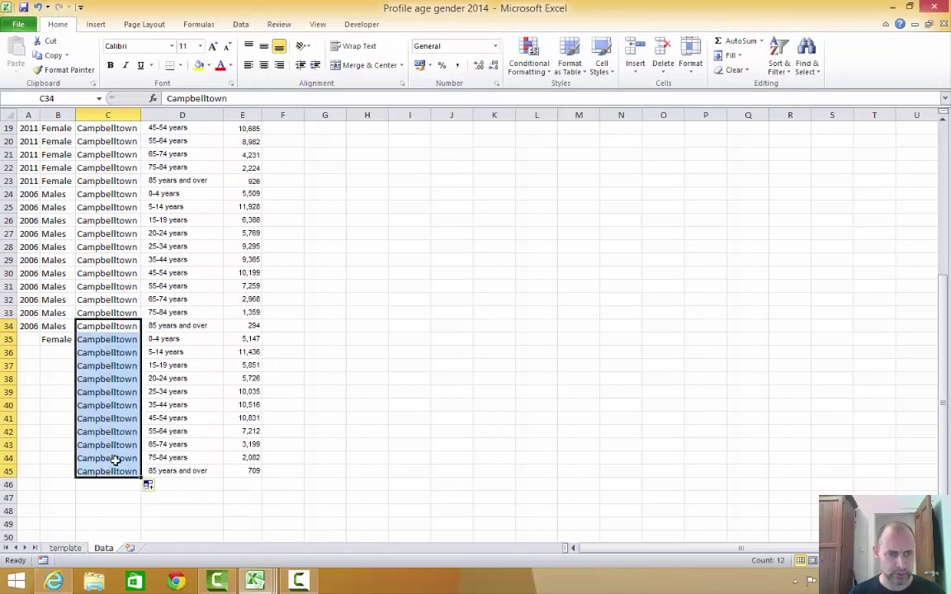
click(31, 326)
drag(37, 335, 52, 472)
click(56, 337)
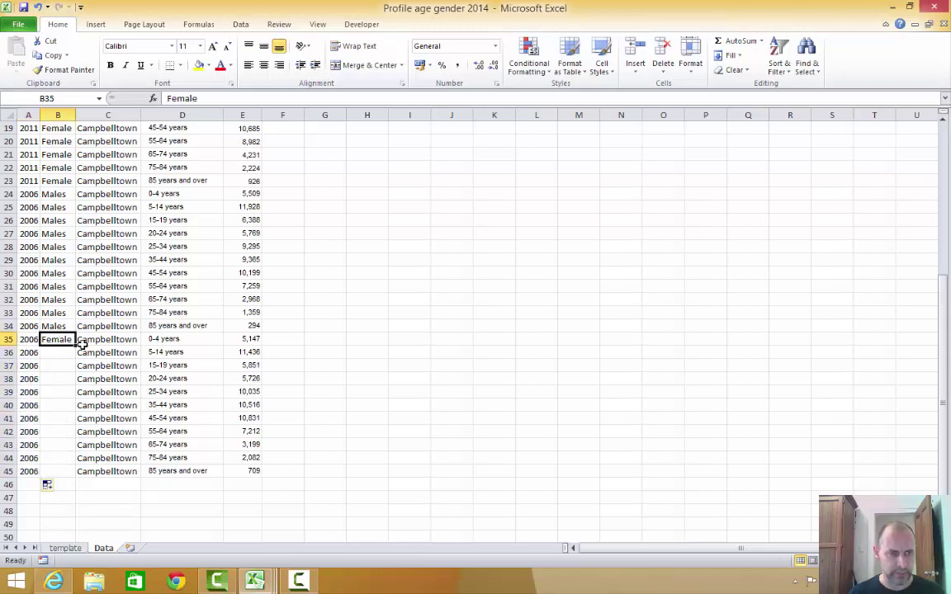
drag(75, 345, 95, 472)
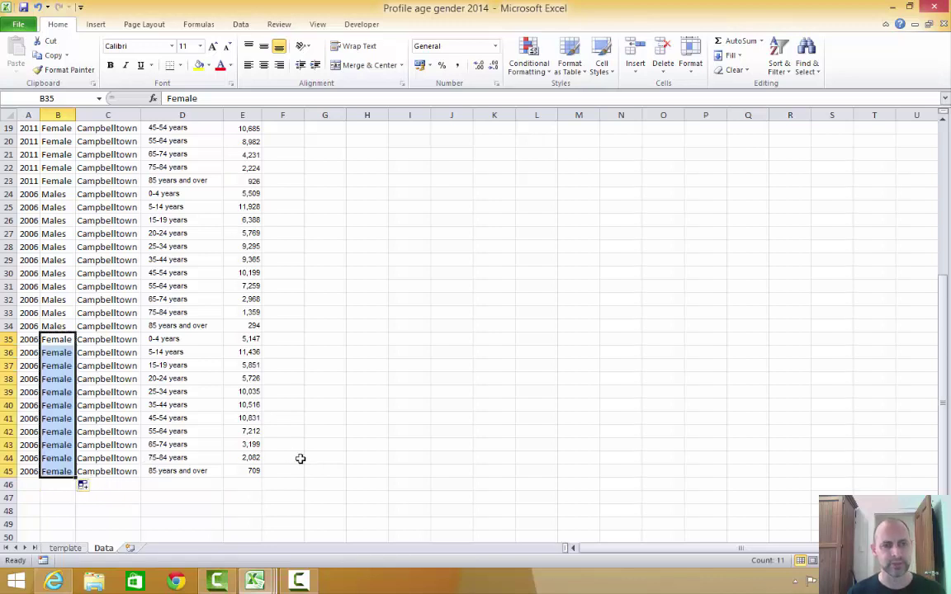
scroll(300, 459, up, 6)
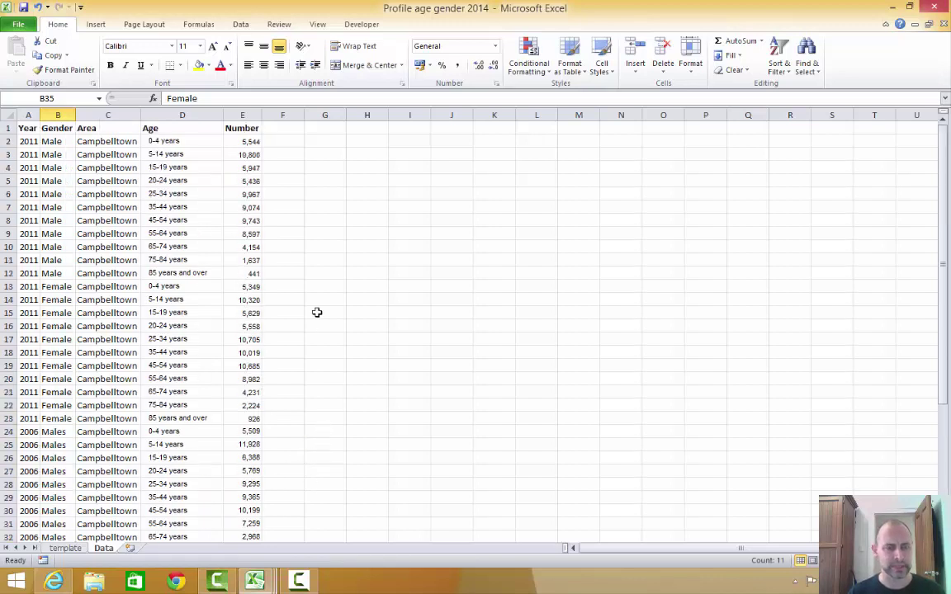
scroll(304, 255, down, 10)
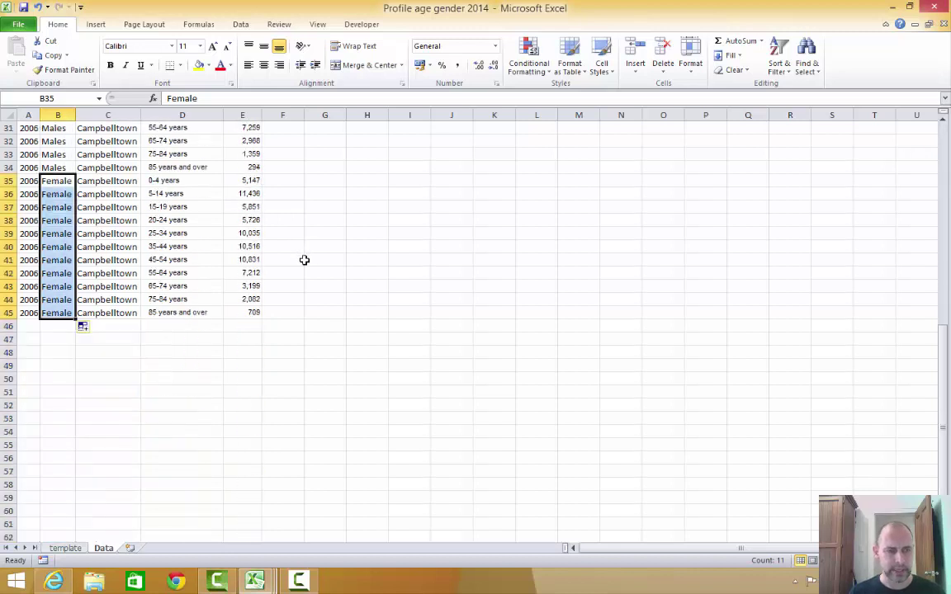
click(27, 329)
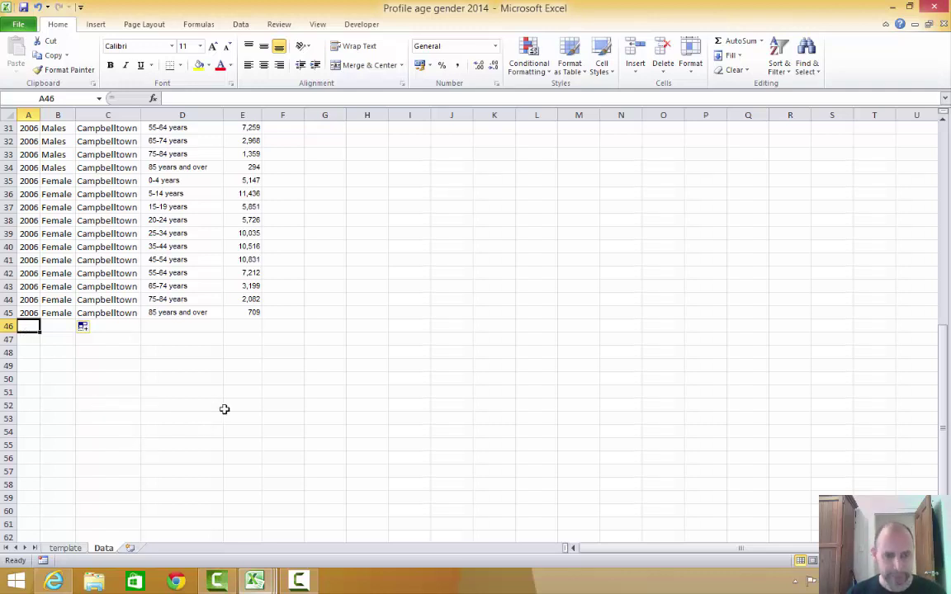
Step: Open table B01 in the 20010-BCP-New South Wales workbook and copy the age groups with their male and female counts, A13:C23
mouse_move(258, 583)
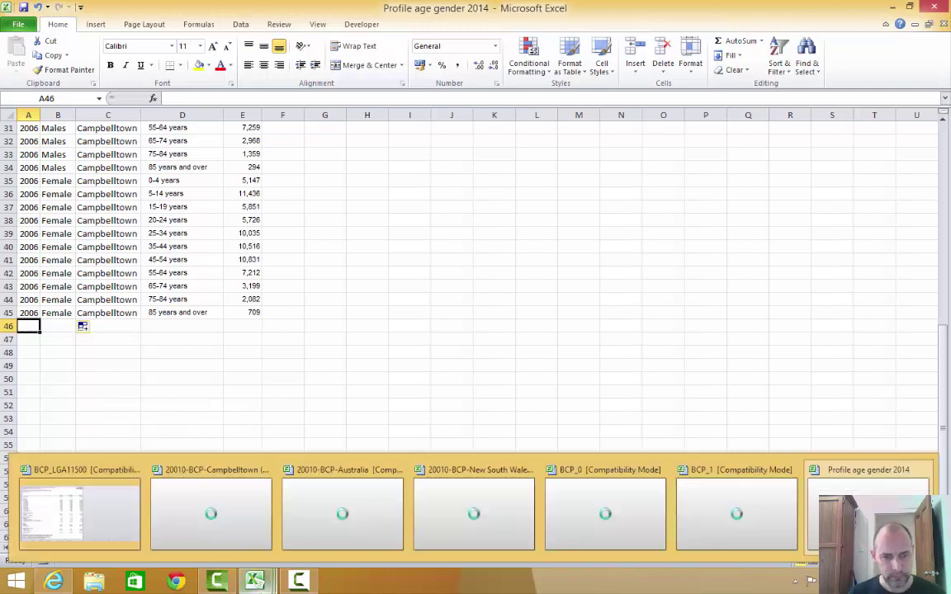
mouse_move(353, 548)
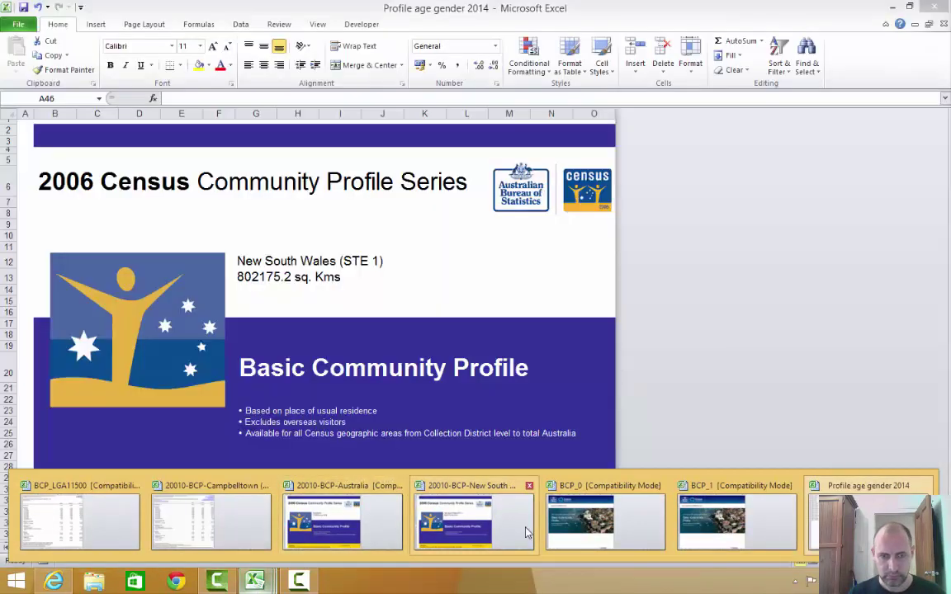
click(525, 533)
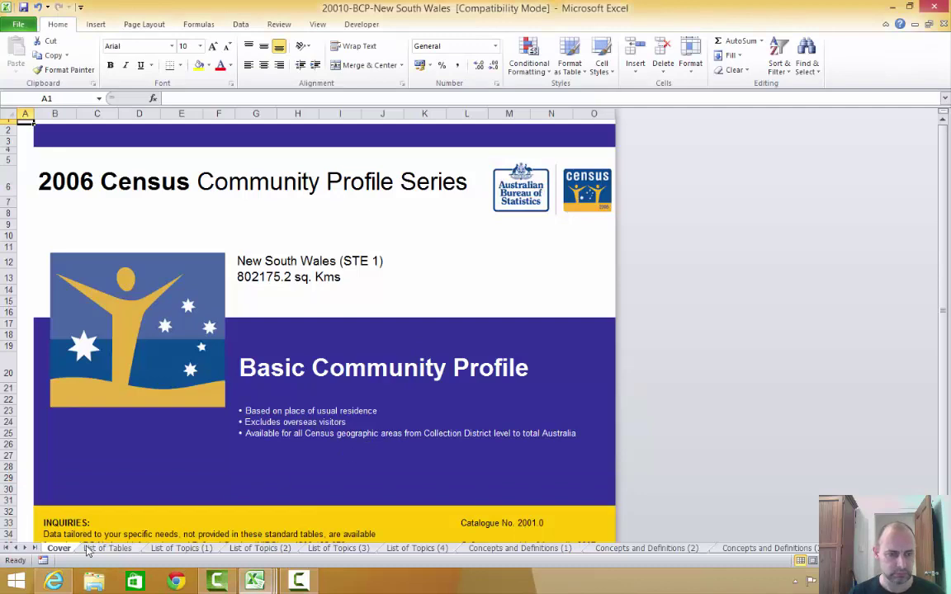
click(281, 550)
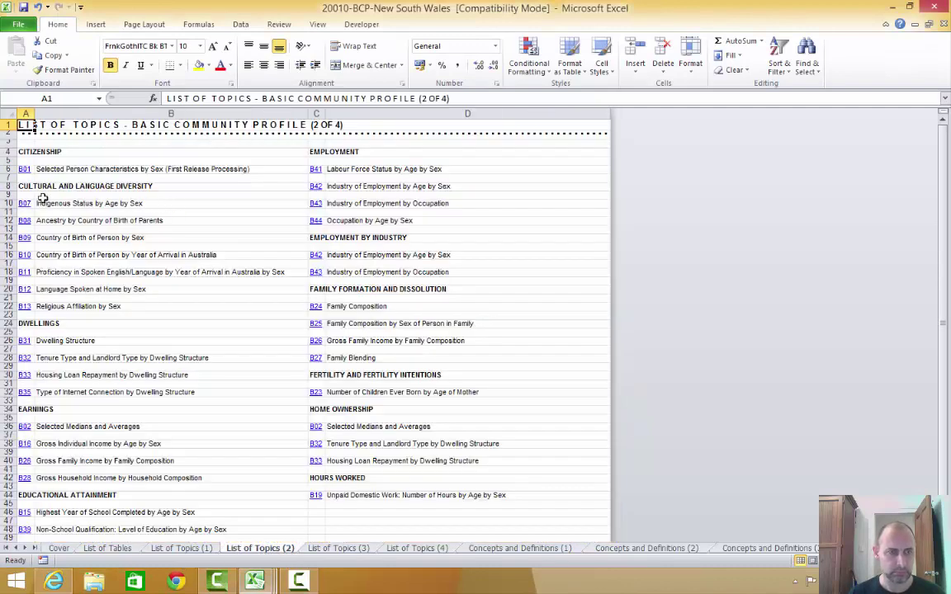
click(24, 169)
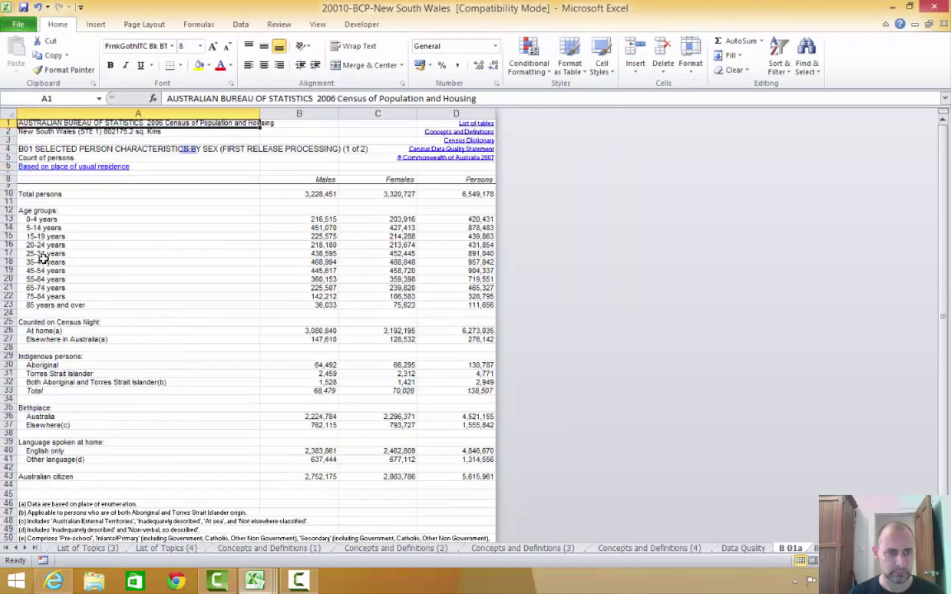
drag(38, 218, 381, 304)
right_click(221, 271)
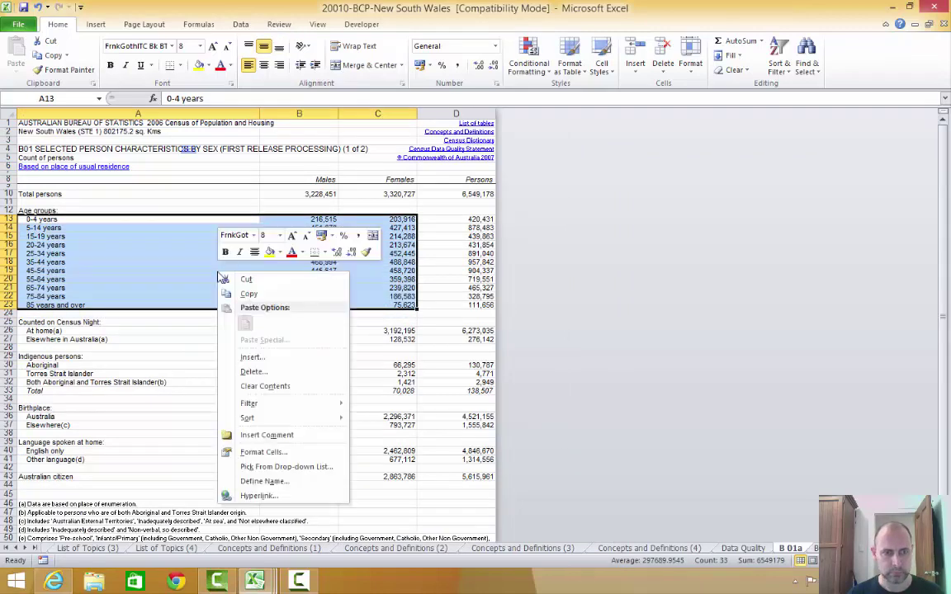
click(274, 292)
Step: Paste the copied 2006 New South Wales ages and counts into the Data sheet of Profile age gender 2014, starting at D46
click(255, 581)
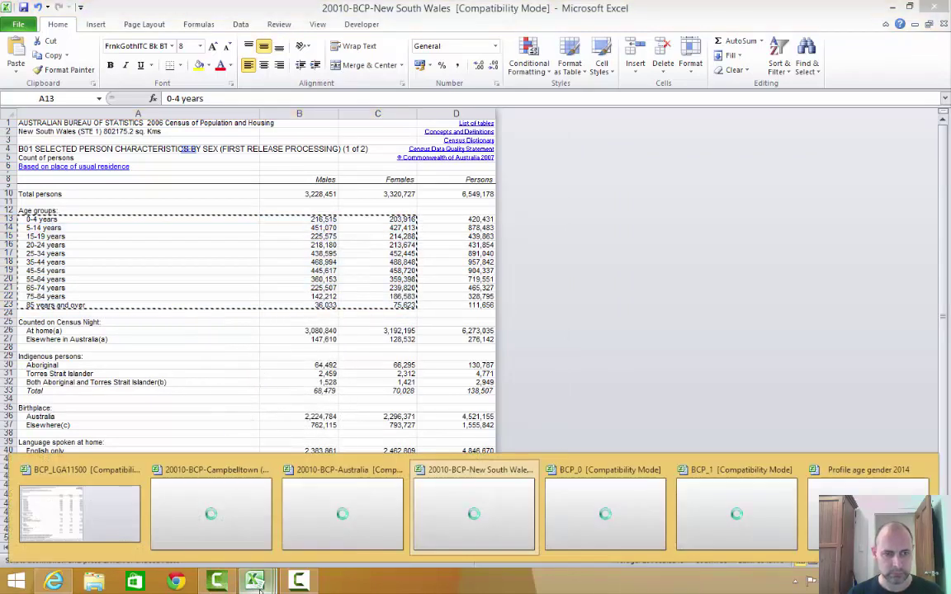
click(867, 520)
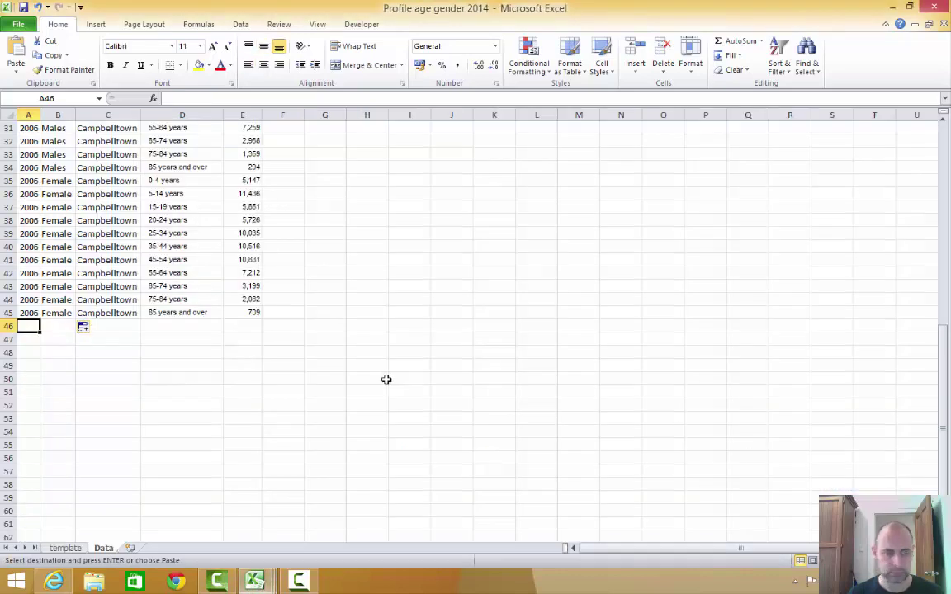
right_click(181, 325)
click(209, 379)
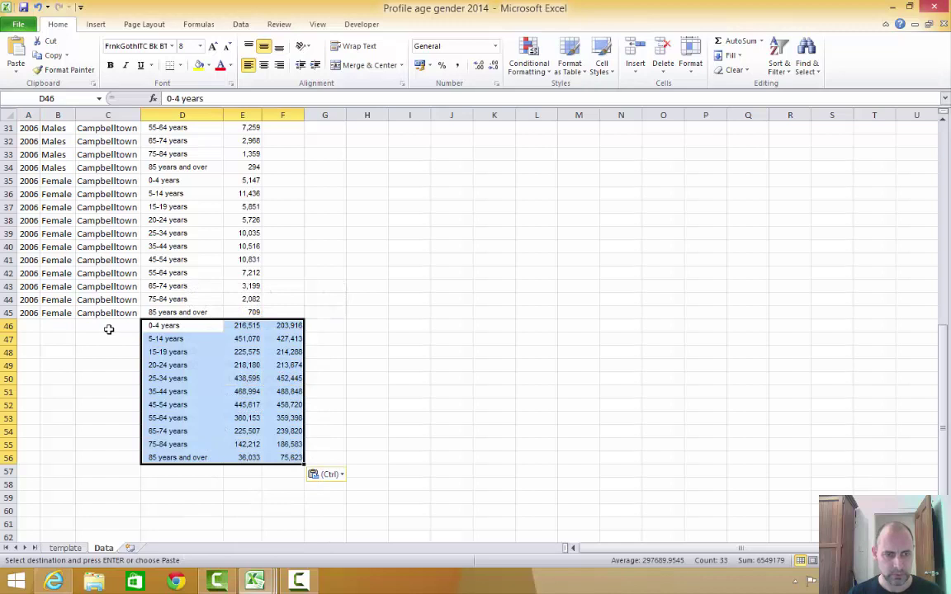
Step: Label row 46 with the year 2006, the gender Male and the area New South Wales
click(108, 329)
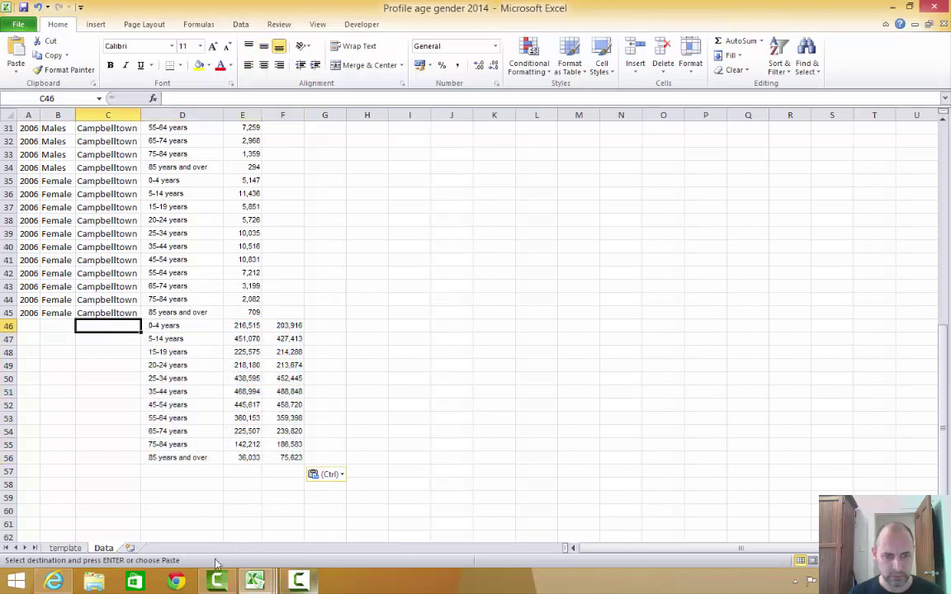
mouse_move(255, 581)
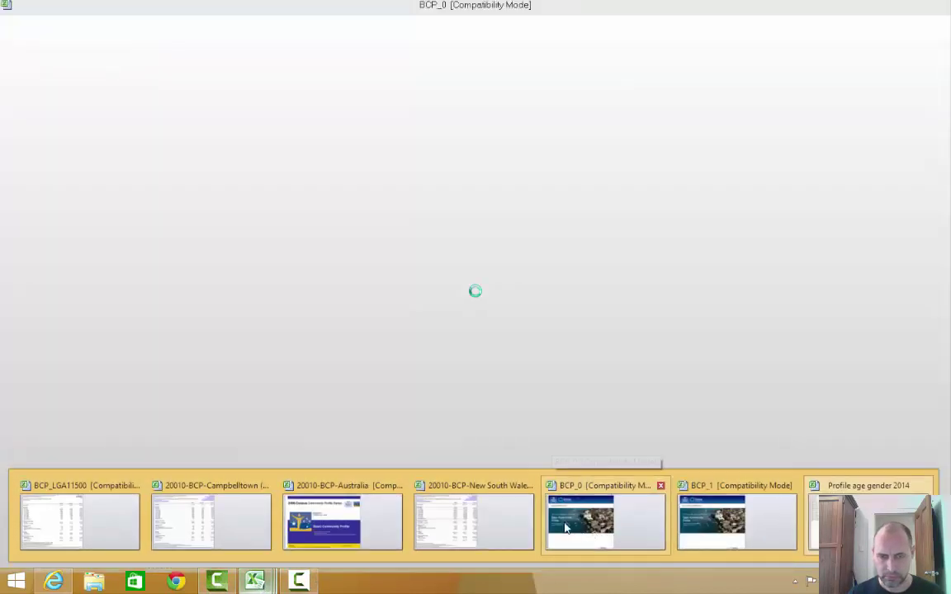
mouse_move(529, 532)
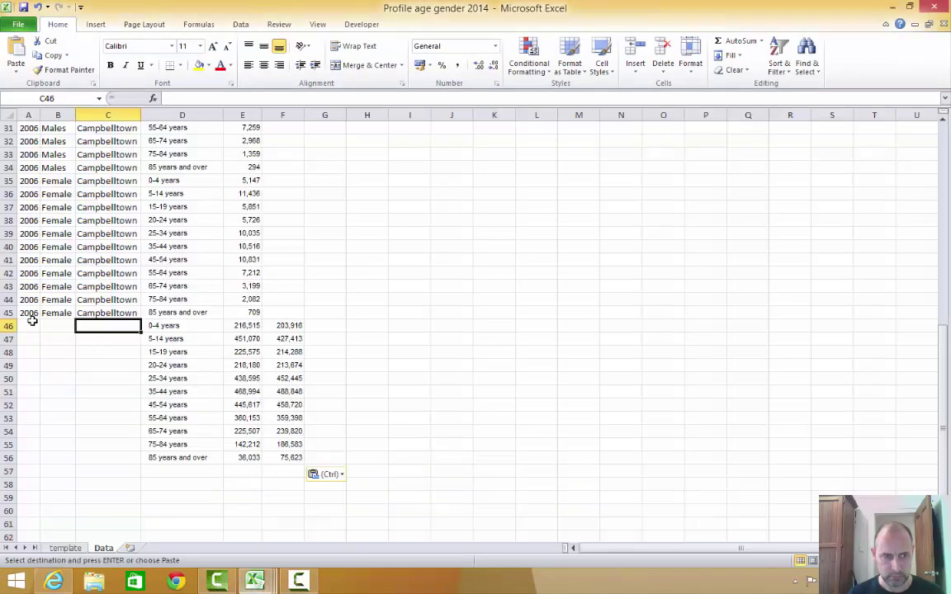
text(New)
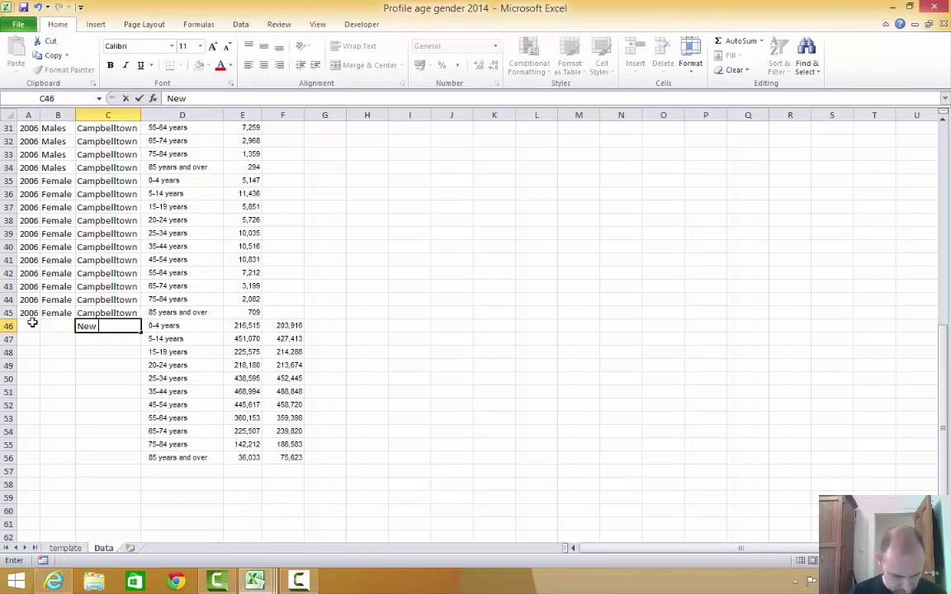
text( South Wales)
click(176, 328)
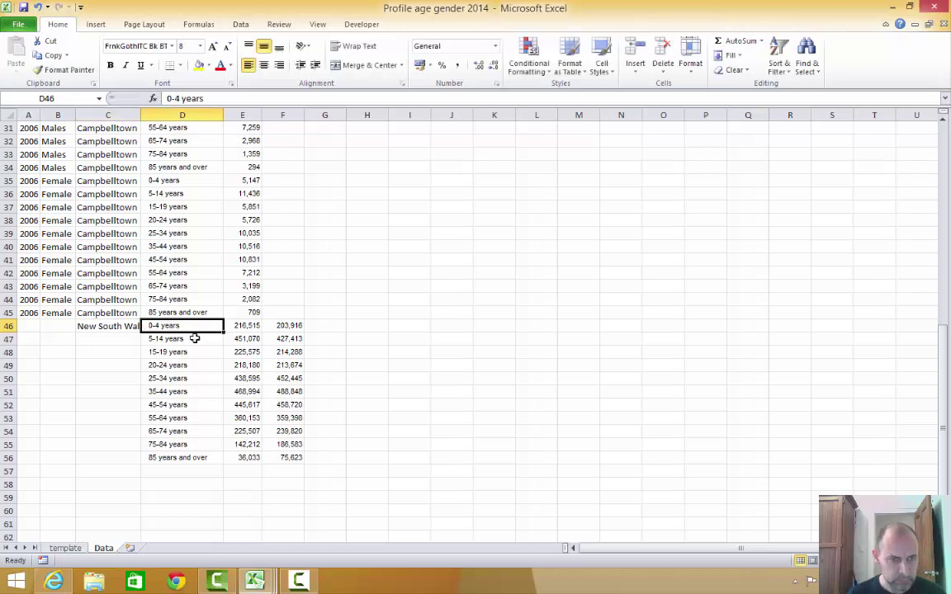
click(38, 326)
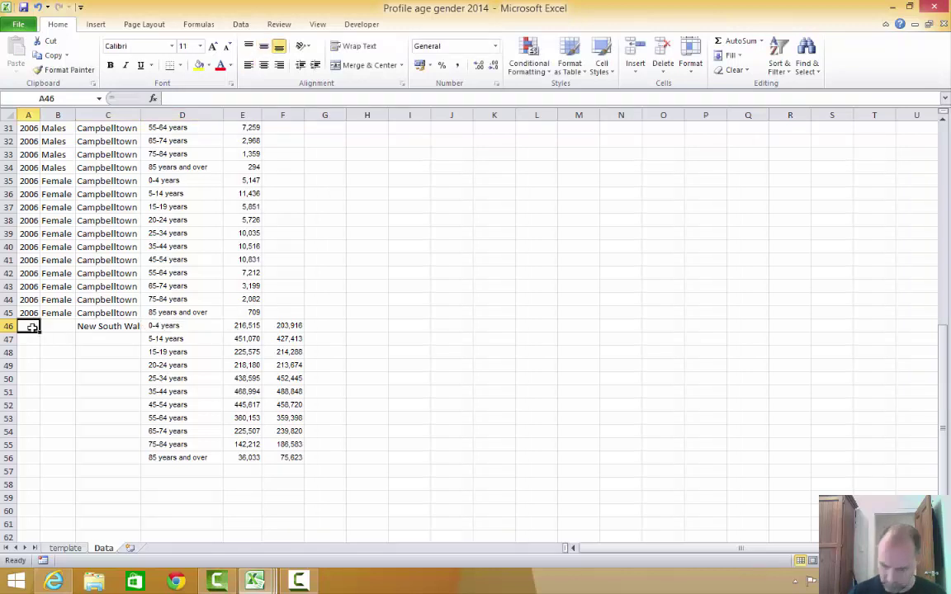
text(2006)
key(Tab)
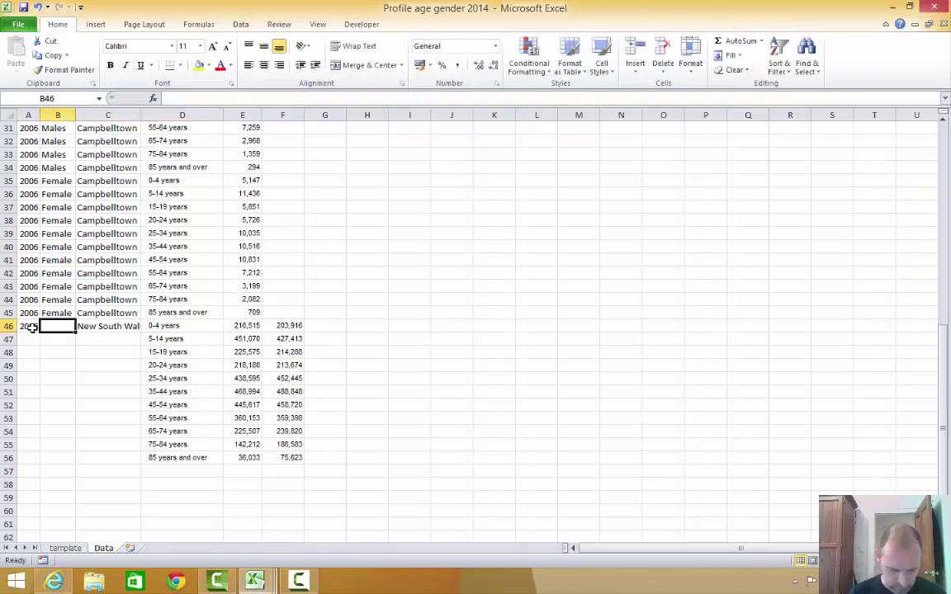
text(Male)
key(Tab)
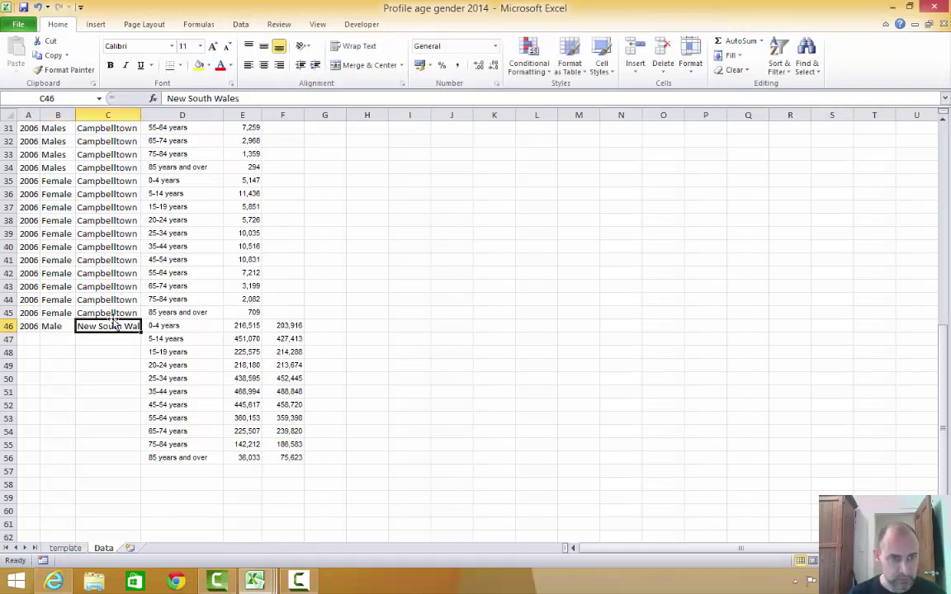
Step: Fill Male and New South Wales down to row 56, repeating the year 2006 unchanged in A46:A56
drag(30, 328, 115, 330)
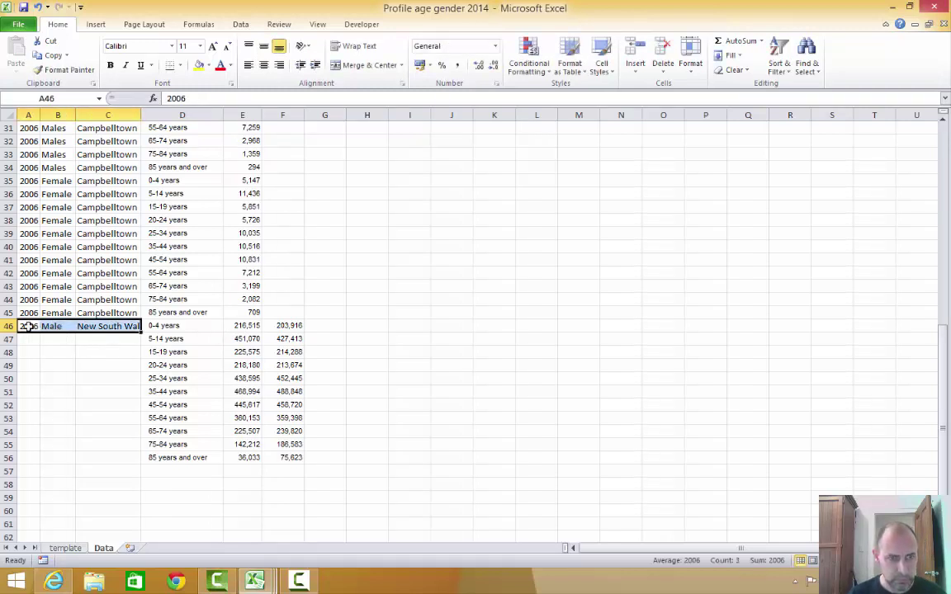
drag(140, 332, 145, 464)
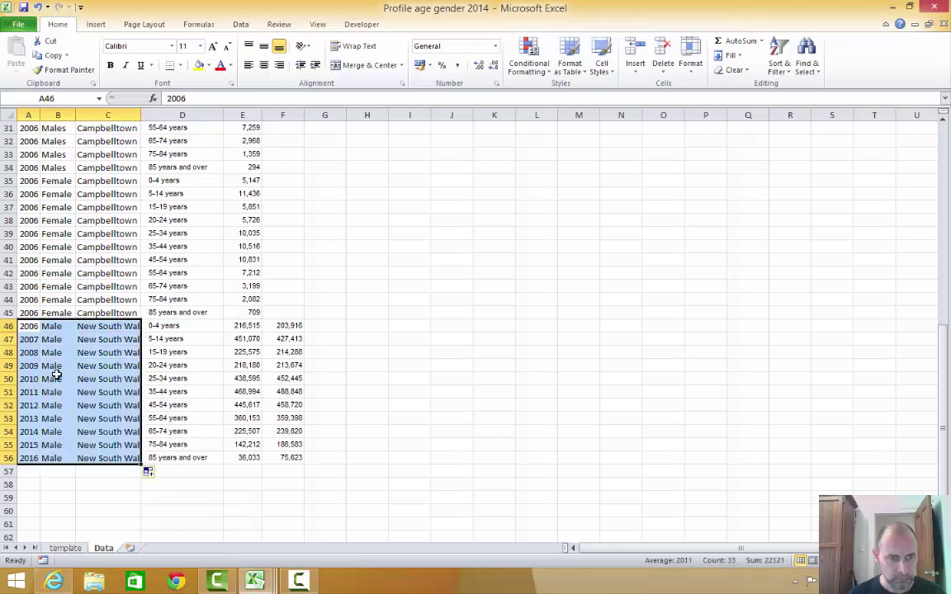
click(30, 328)
drag(38, 332, 39, 459)
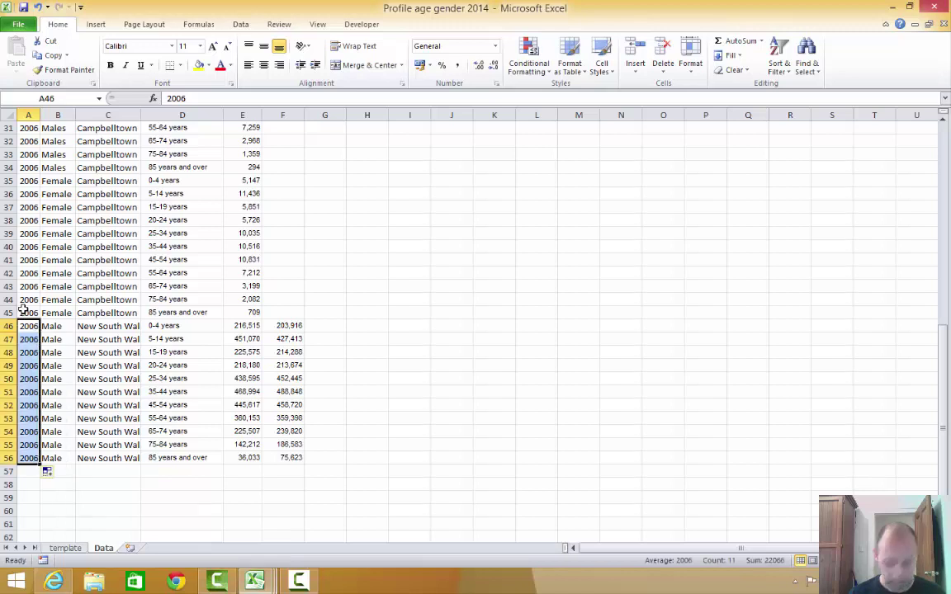
Step: Change the year in A46 to 2011 and fill it down to A56
text(2011)
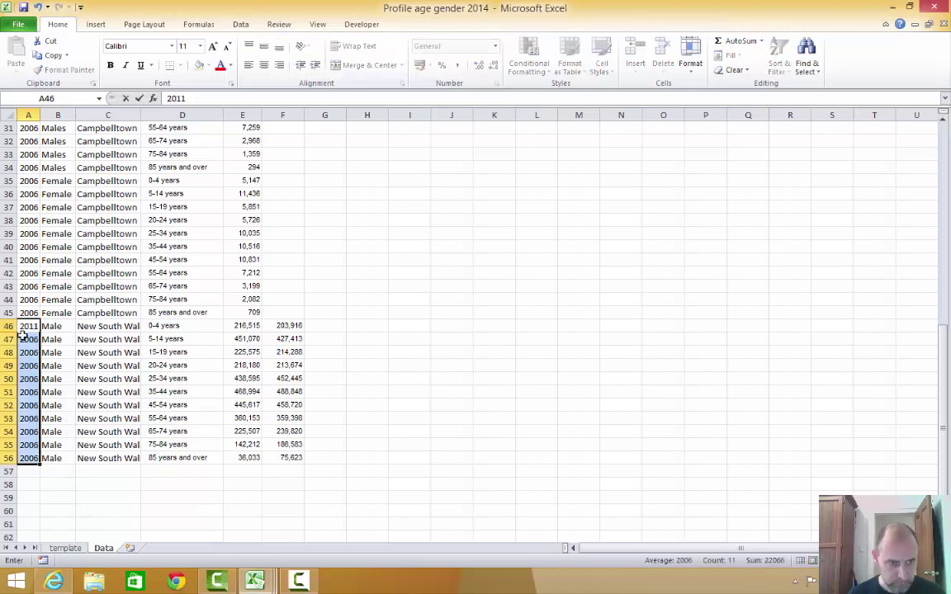
click(31, 330)
click(53, 327)
click(33, 330)
drag(39, 330, 37, 463)
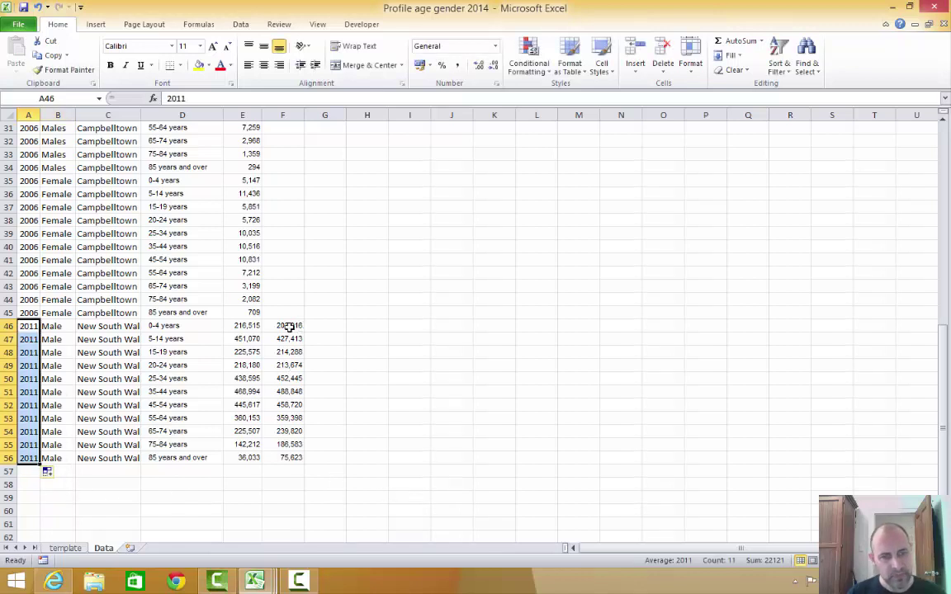
Step: Copy the area and age groups in C46:D56 to C57 and move the female counts from F46:F56 beside them, starting at E57
drag(100, 327, 178, 456)
key(ctrl+c)
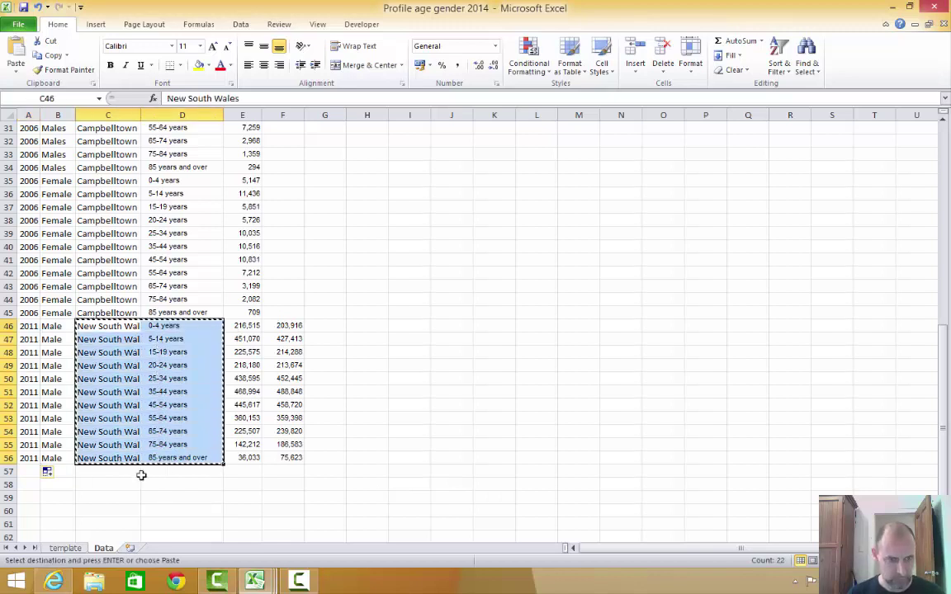
click(115, 472)
key(ctrl+v)
drag(283, 325, 285, 455)
key(ctrl+c)
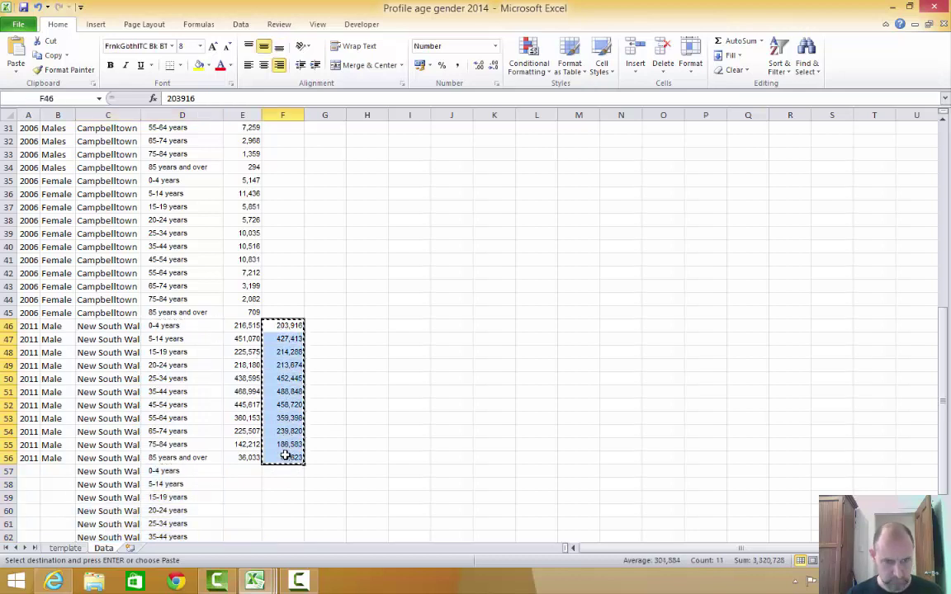
click(241, 472)
key(Return)
scroll(356, 424, down, 4)
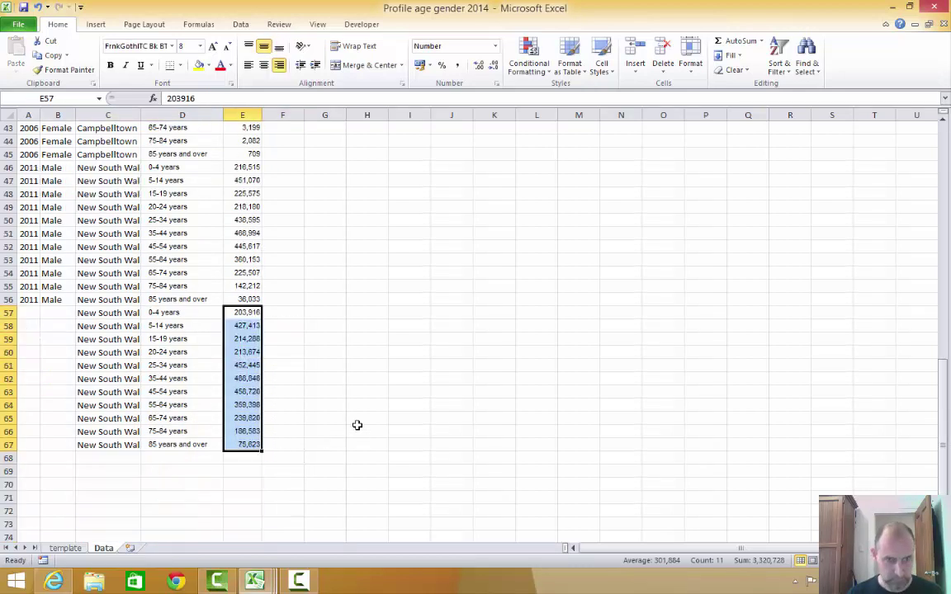
Step: Fill the year 2011 down to A67, then enter Female in B57 and fill it down to B67
click(27, 301)
drag(39, 304, 38, 447)
click(58, 312)
text(Female)
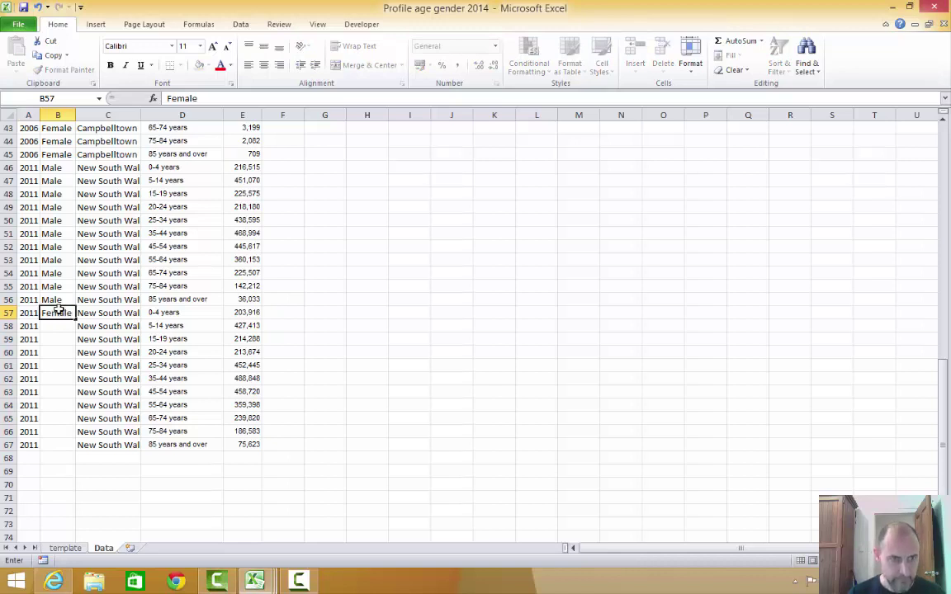
key(Tab)
click(53, 312)
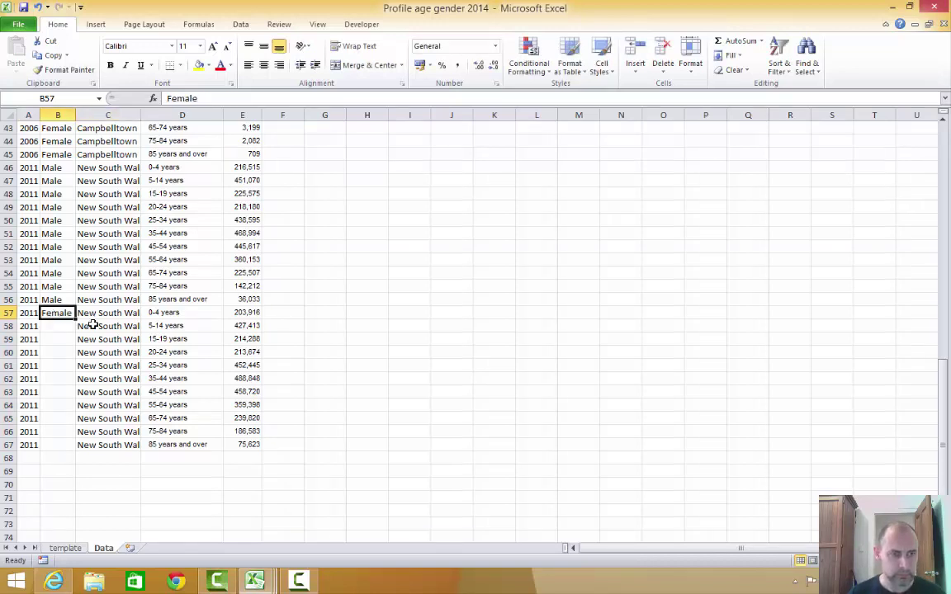
drag(72, 321, 89, 447)
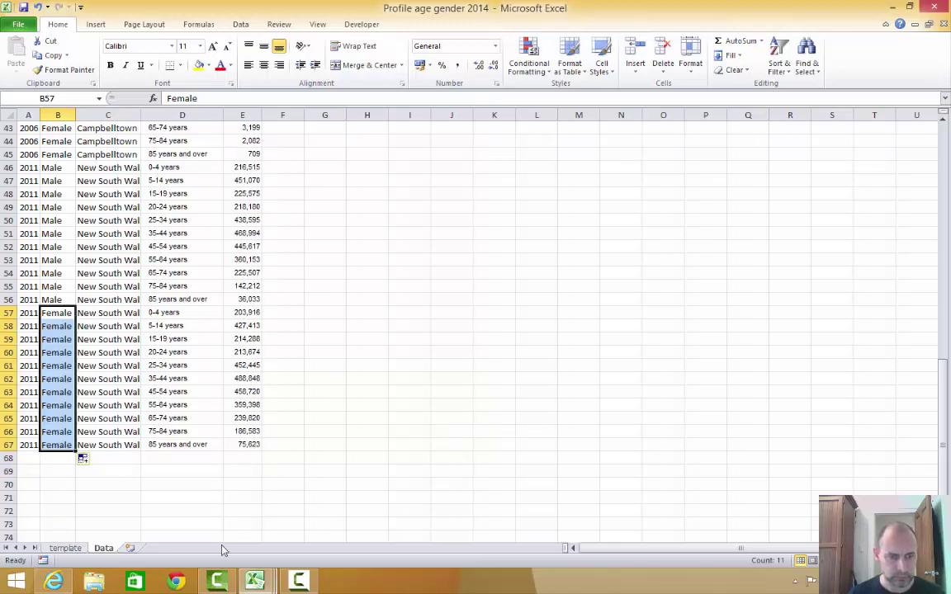
Step: Open table B01 in the BCP_1 workbook and copy the 2011 New South Wales age groups with their male and female counts
mouse_move(254, 582)
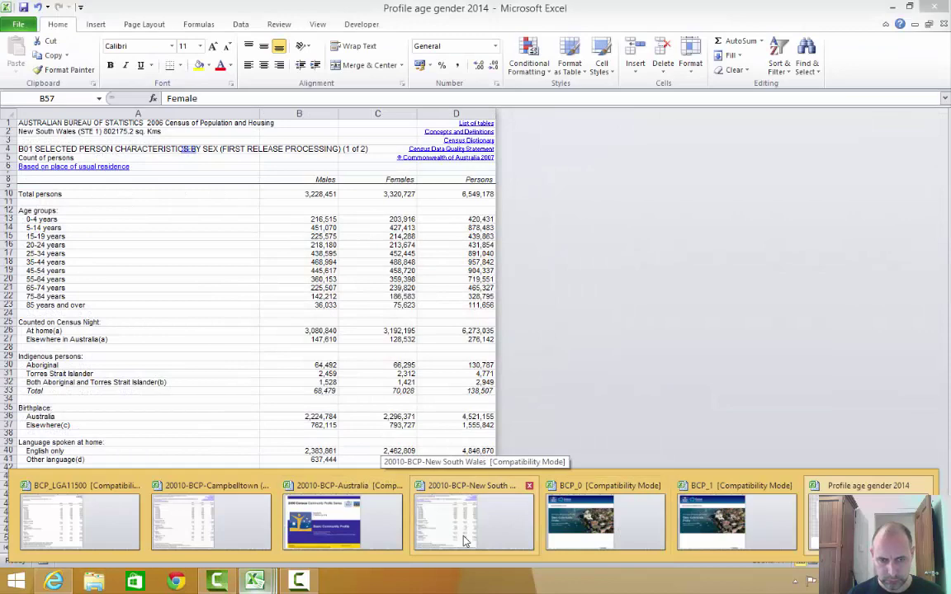
click(729, 542)
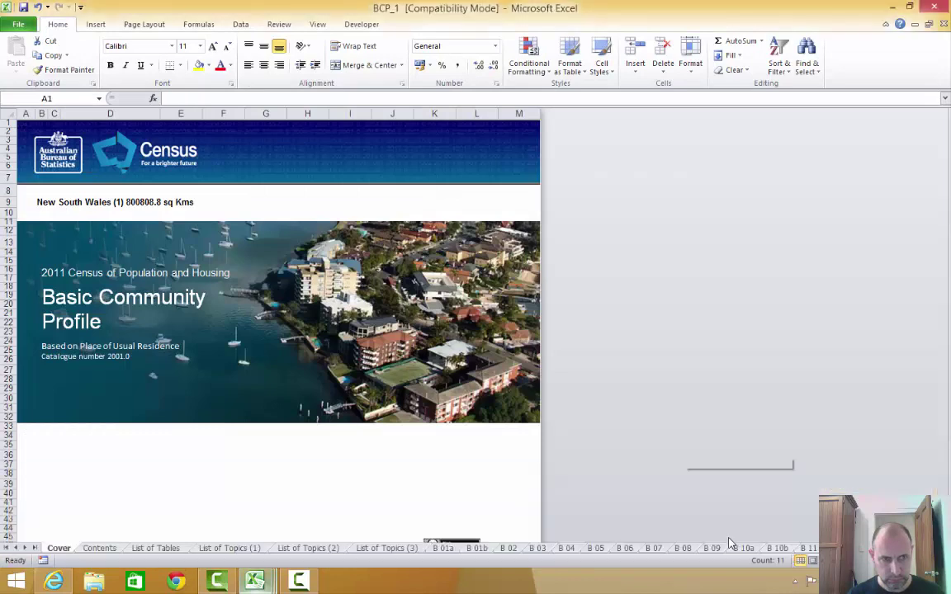
click(165, 548)
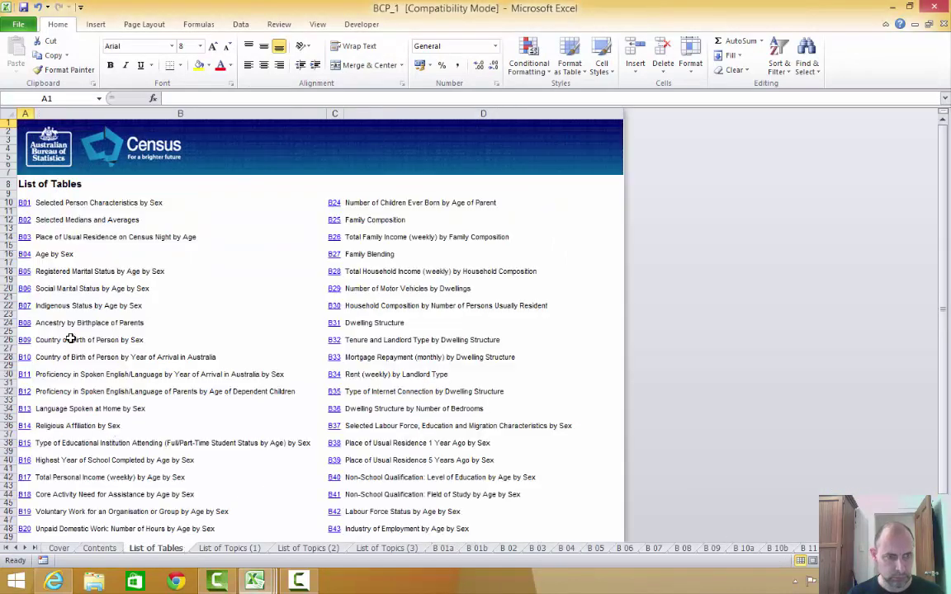
click(25, 203)
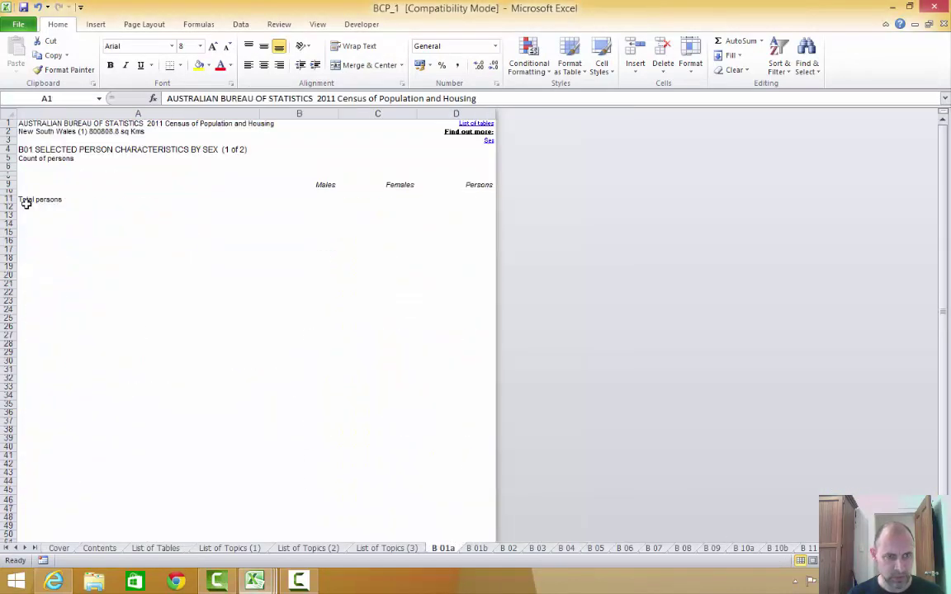
drag(39, 227, 351, 285)
key(ctrl+c)
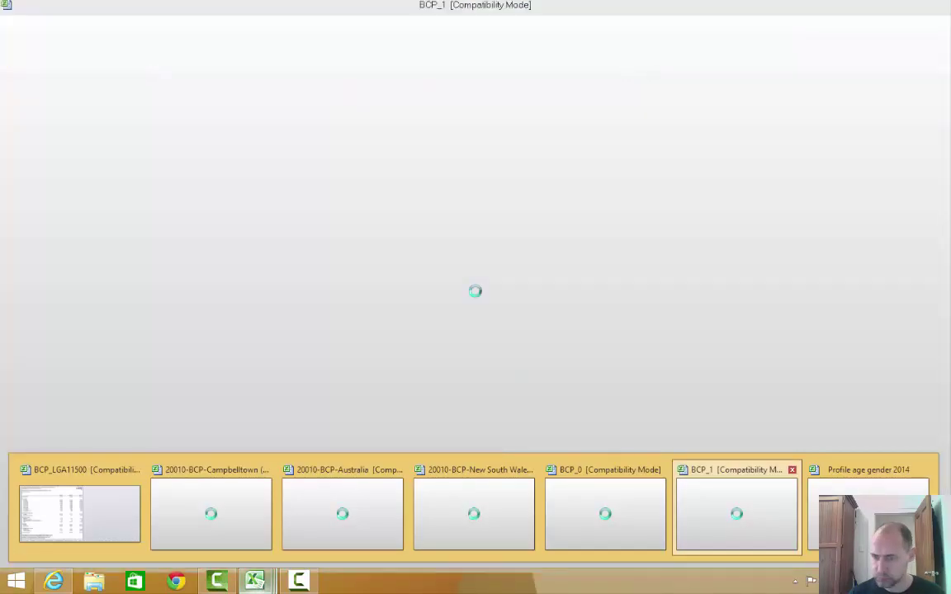
Step: Paste the copied 2011 New South Wales ages and counts into the Data sheet of Profile age gender 2014, starting at D68
click(866, 511)
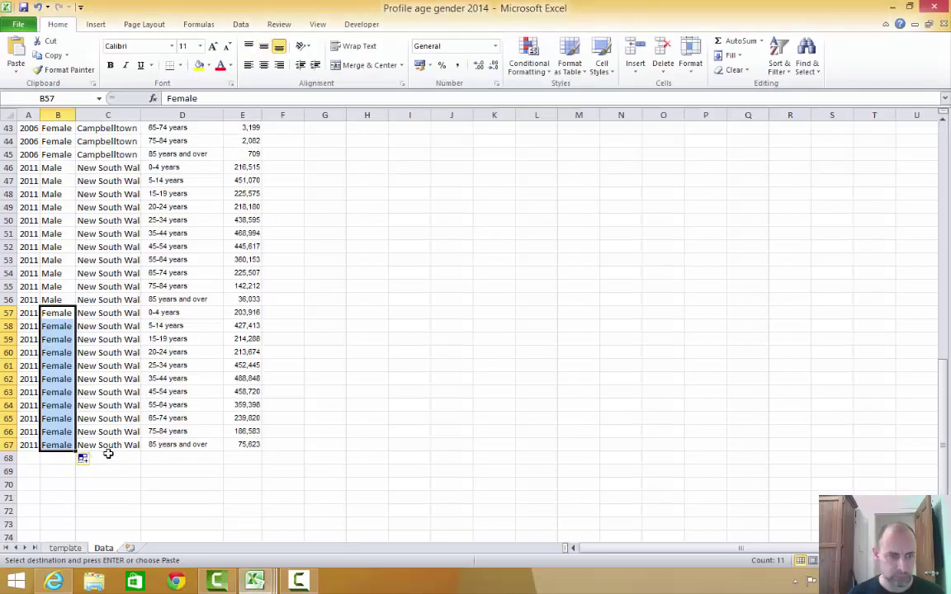
click(181, 456)
key(ctrl+v)
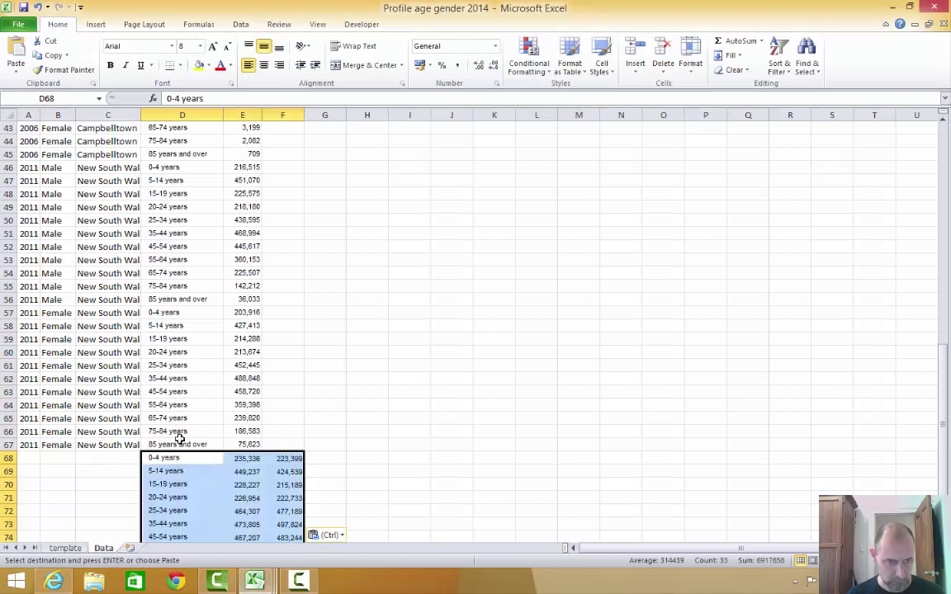
Step: Correct the year in A46 to 2006 and fill it down to A67 for the New South Wales rows
click(30, 168)
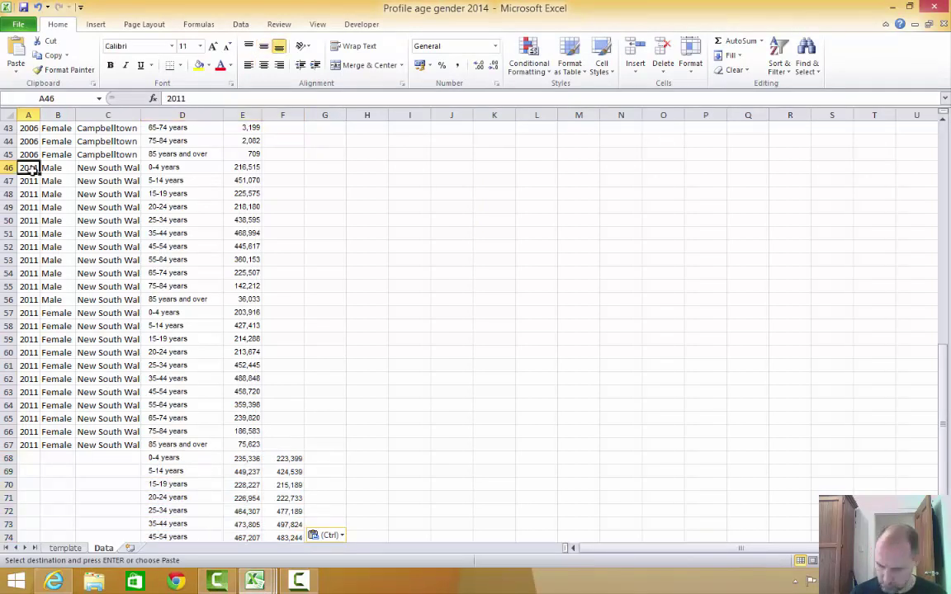
text(20)
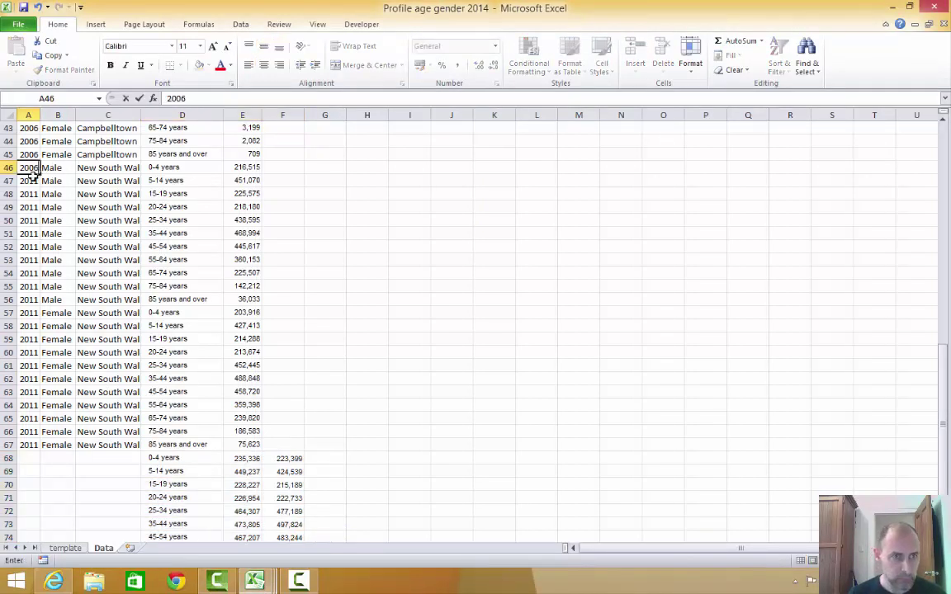
text(06)
drag(40, 173, 48, 450)
Step: Fill New South Wales down from C67 to C78, then enter Male in B68 and fill it down to B78
scroll(289, 412, down, 3)
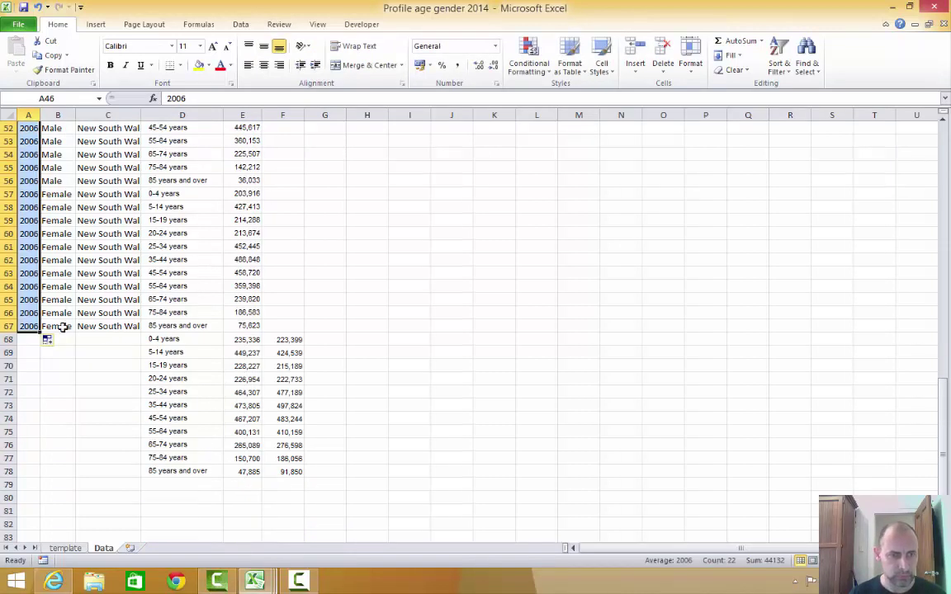
click(107, 326)
drag(140, 333, 141, 474)
click(65, 338)
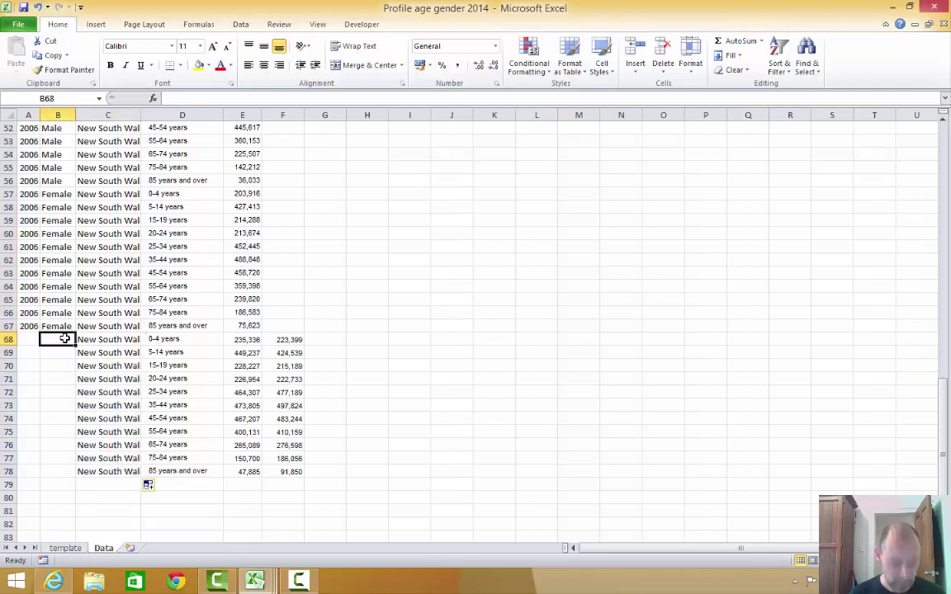
text(Male)
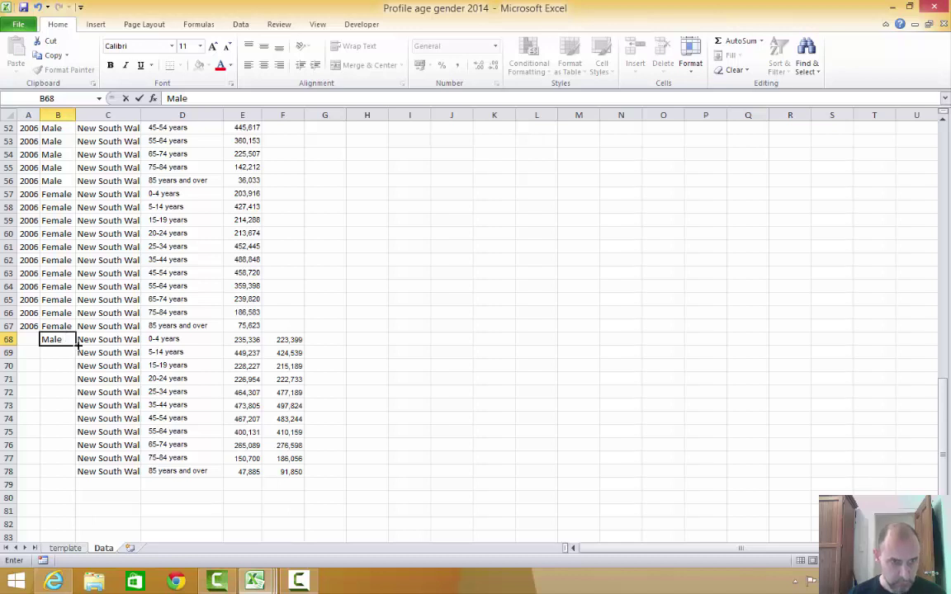
key(Return)
click(66, 342)
drag(75, 347, 81, 474)
Step: Enter the year 2011 in A68 and fill it down to A78
click(32, 341)
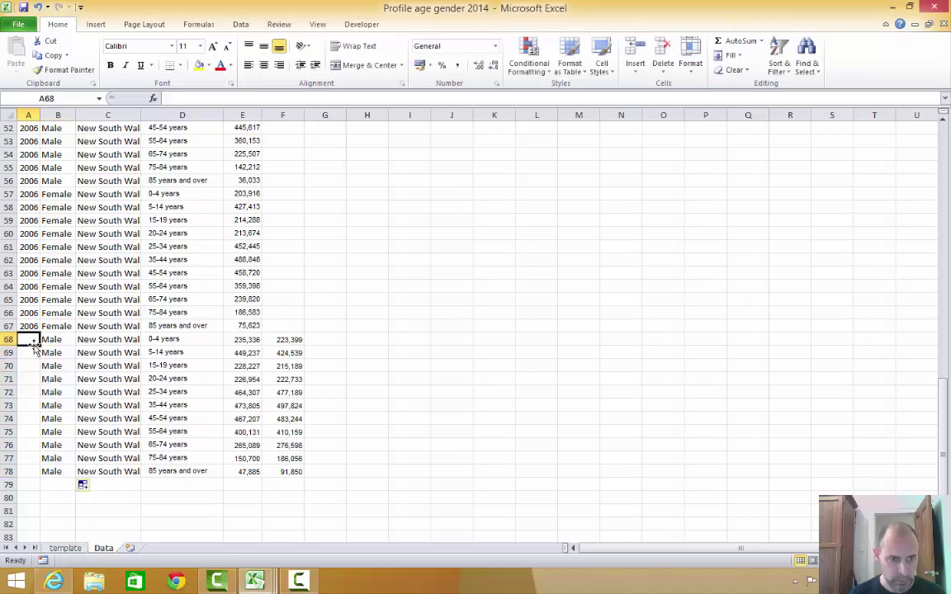
text(2011)
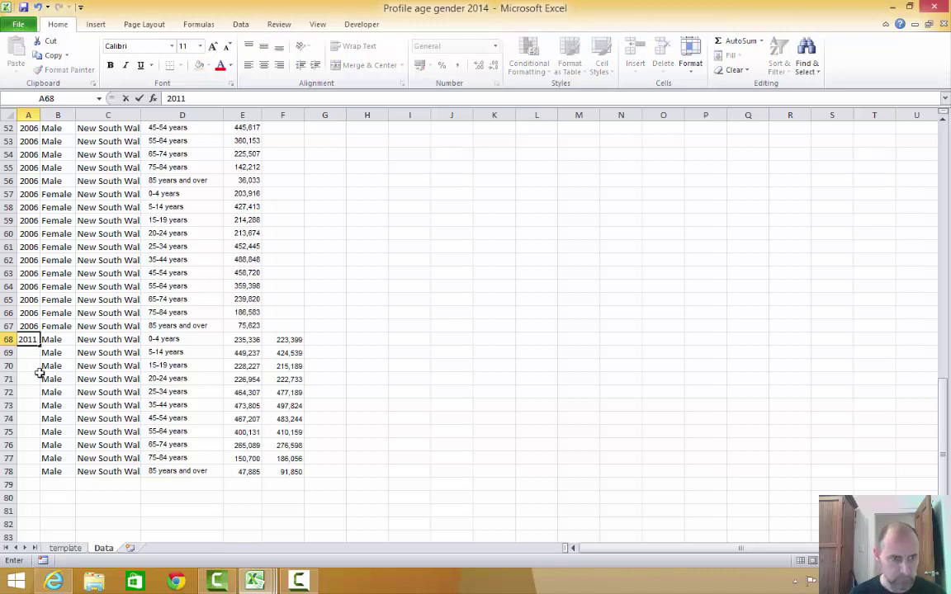
click(32, 379)
click(28, 339)
drag(39, 345, 70, 479)
Step: Move the female counts from F68:F78 below the male counts, starting at E79
drag(289, 340, 293, 482)
key(ctrl+x)
click(245, 485)
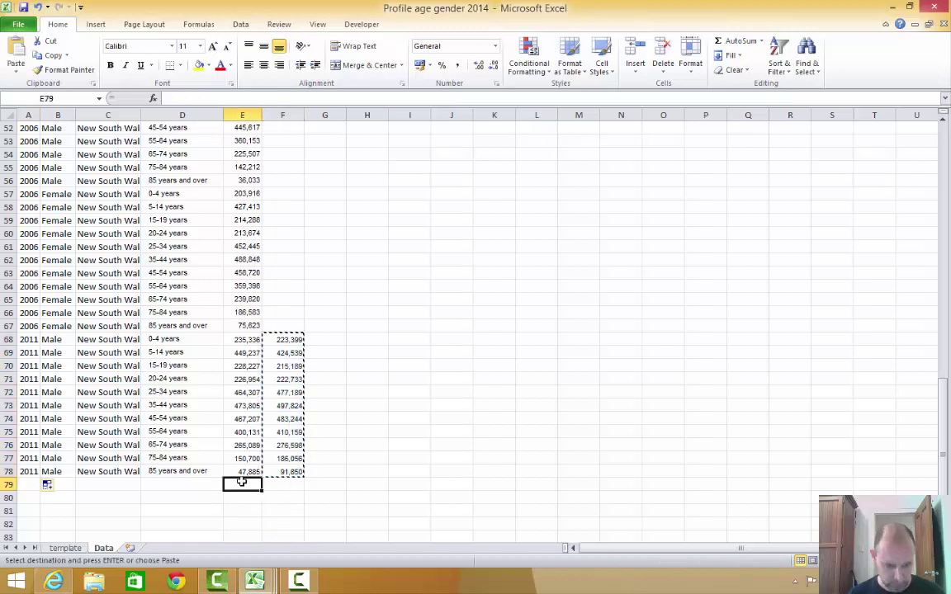
key(ctrl+v)
Step: Copy the area and age groups in C68:D78 to C79, beside the moved female counts
scroll(340, 397, down, 1)
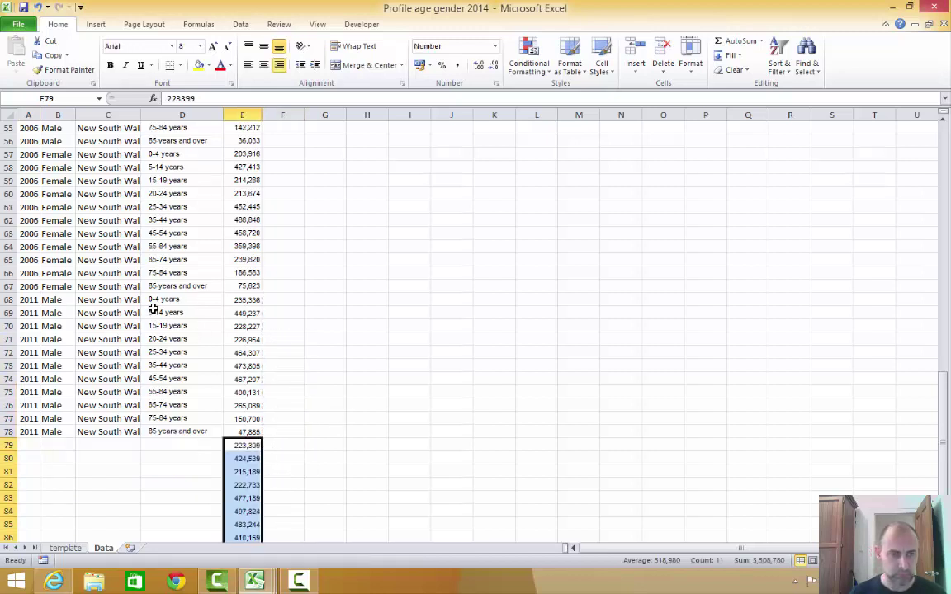
drag(170, 300, 183, 384)
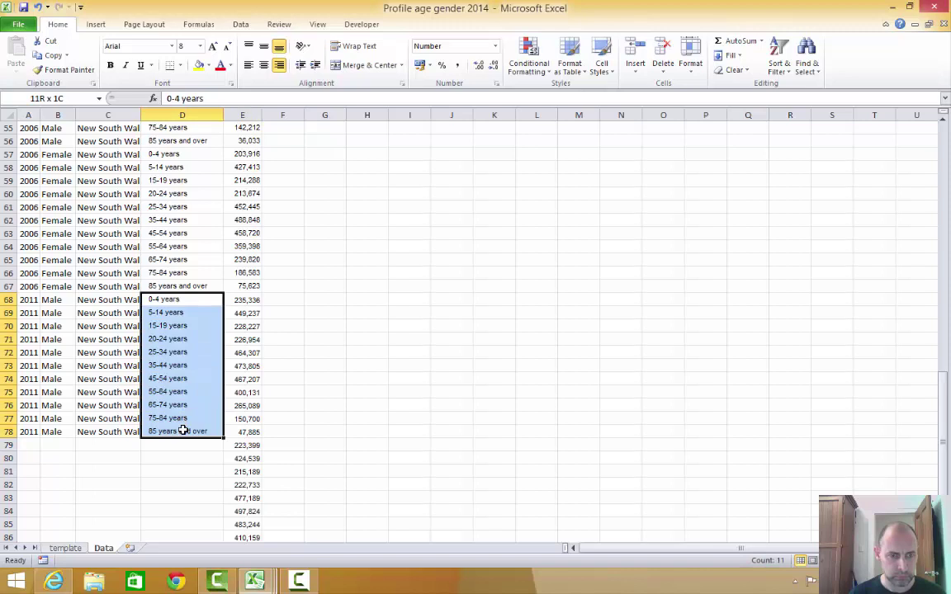
drag(107, 301, 166, 426)
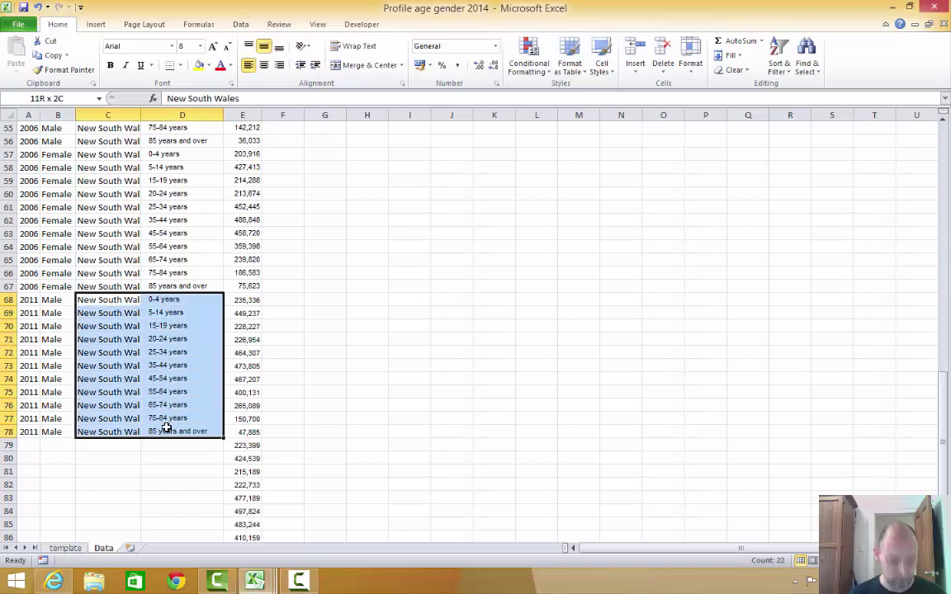
key(ctrl+c)
click(132, 444)
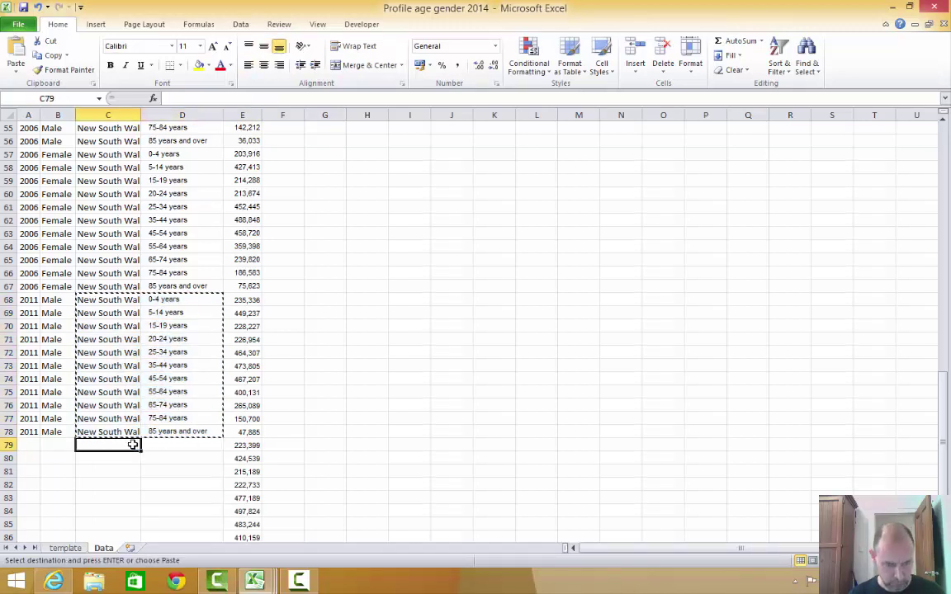
key(ctrl+v)
Step: Enter Female in B79 and fill it down to B89, then fill the year 2011 down to A89
scroll(85, 346, down, 1)
click(58, 406)
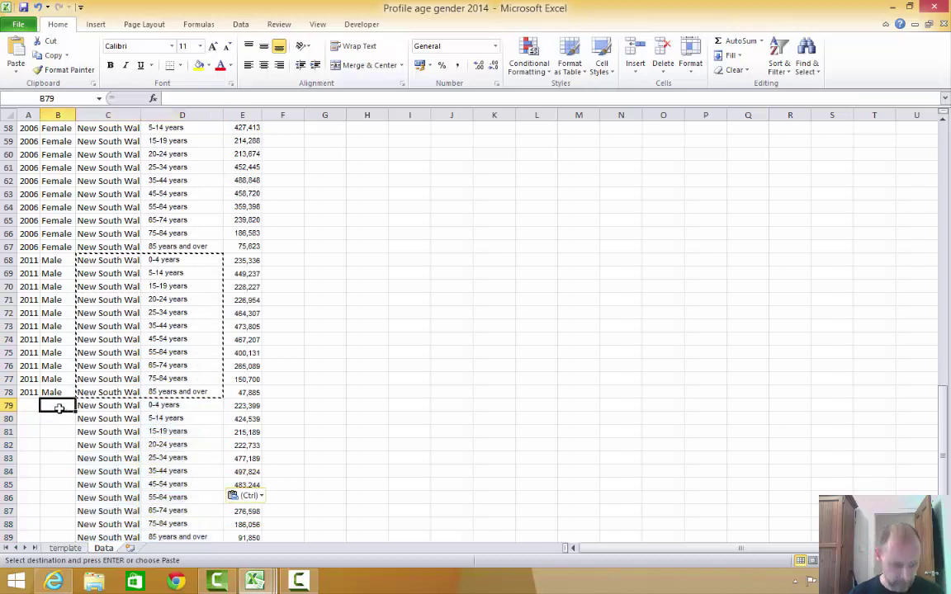
text(Female)
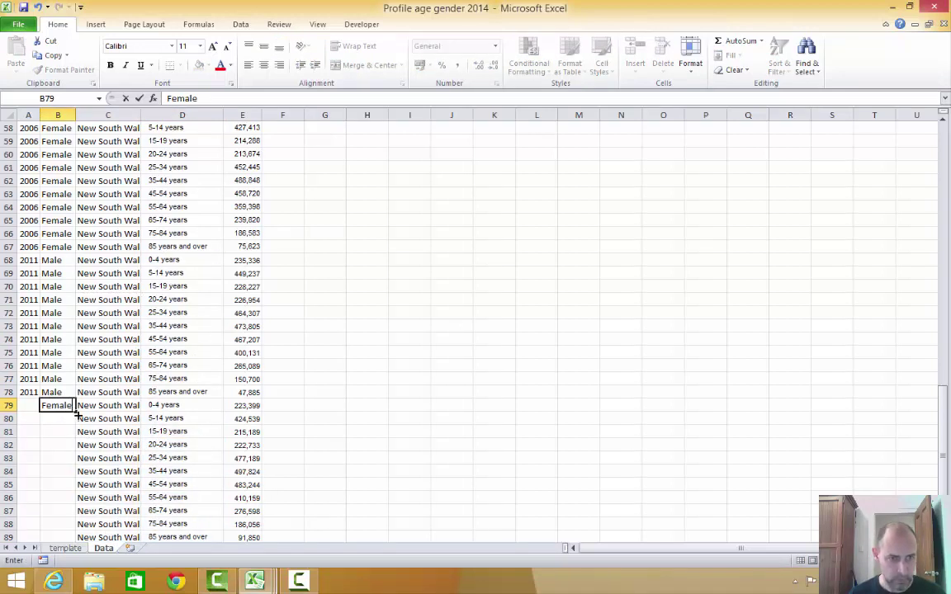
drag(73, 413, 79, 514)
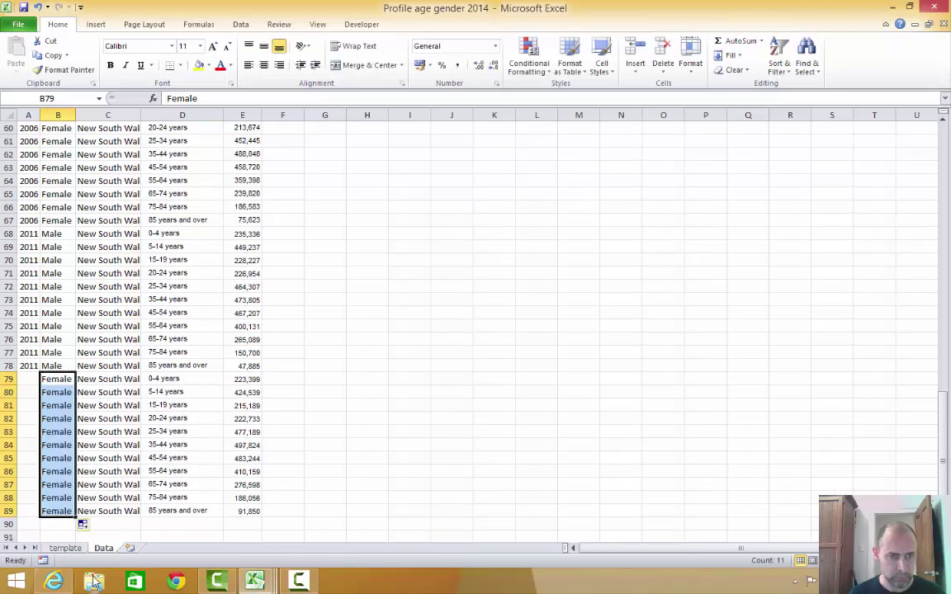
click(37, 369)
drag(38, 373, 38, 513)
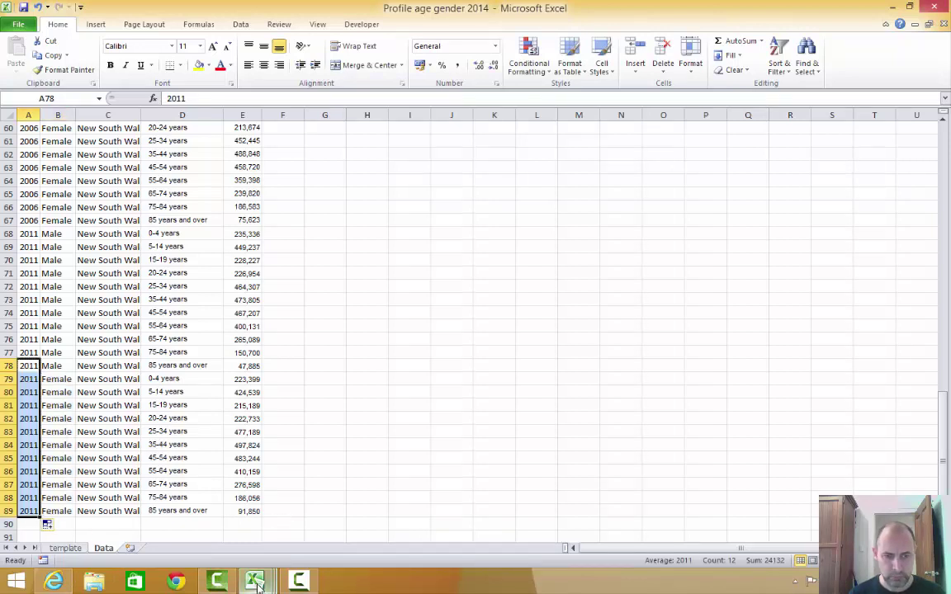
Step: Open table B01 in the 20010-BCP-Australia workbook and copy the 2006 age groups with their male and female counts
mouse_move(255, 580)
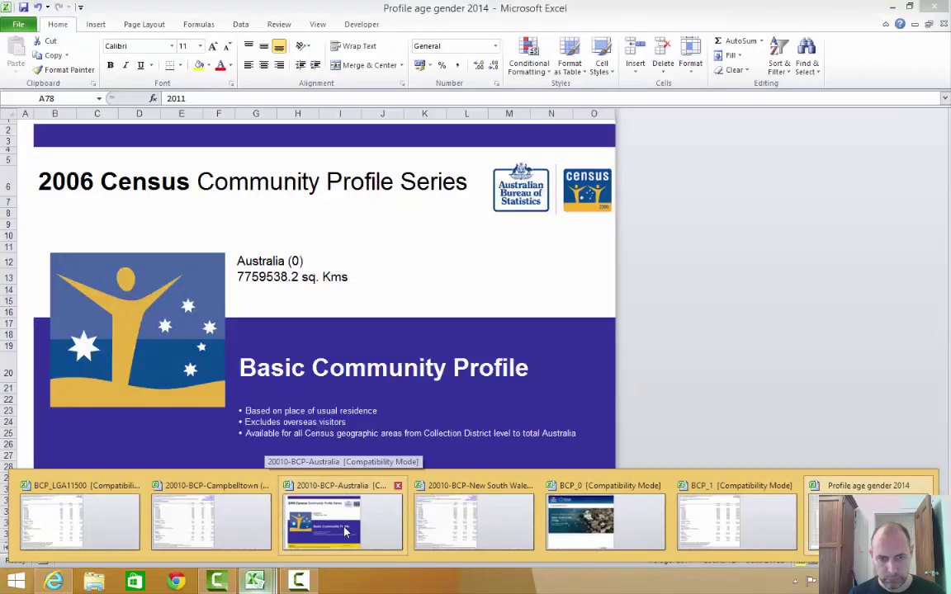
click(293, 546)
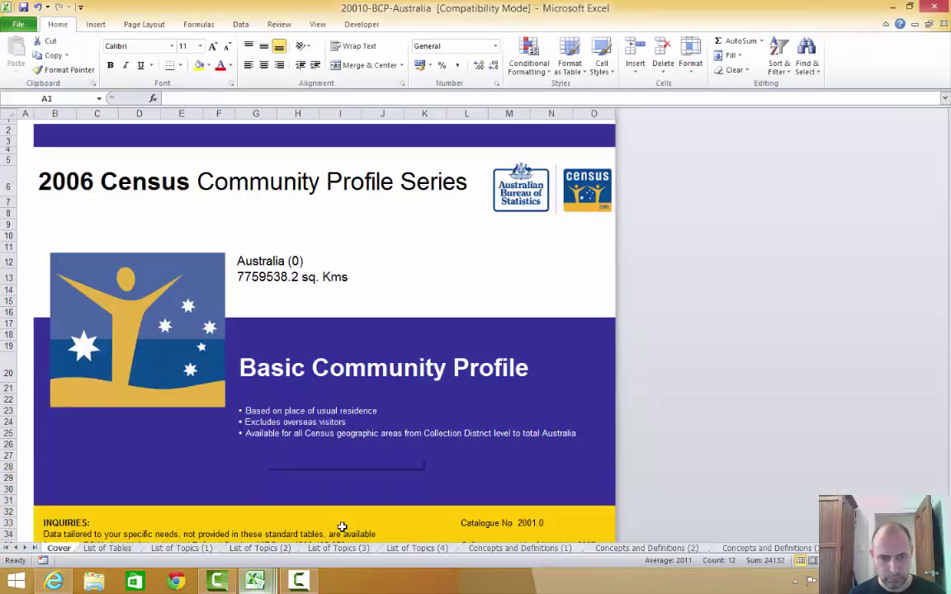
click(173, 548)
click(25, 170)
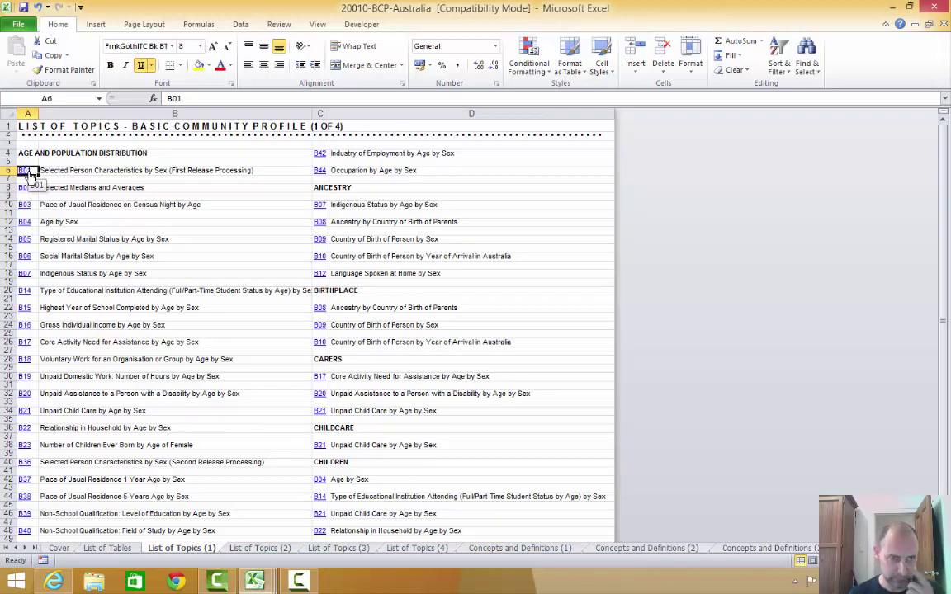
click(25, 172)
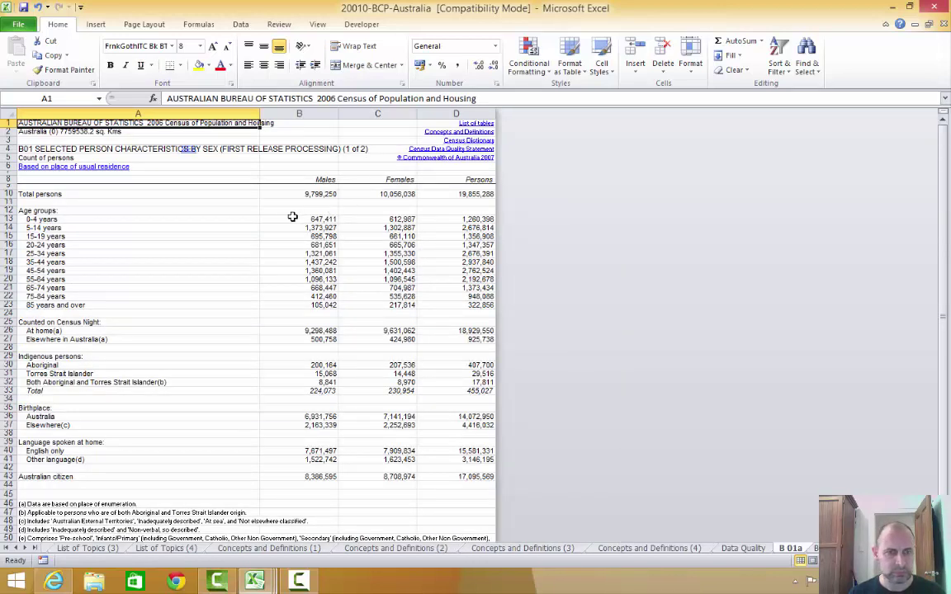
drag(50, 219, 373, 307)
key(ctrl+c)
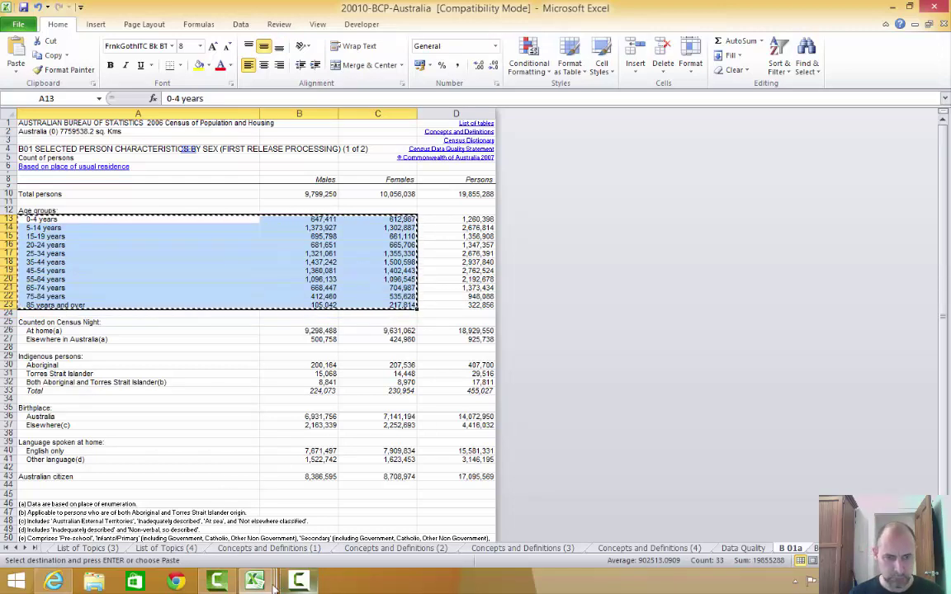
Step: Paste the copied 2006 Australia ages and counts into the Data sheet of Profile age gender 2014, starting at D90
mouse_move(263, 582)
click(867, 472)
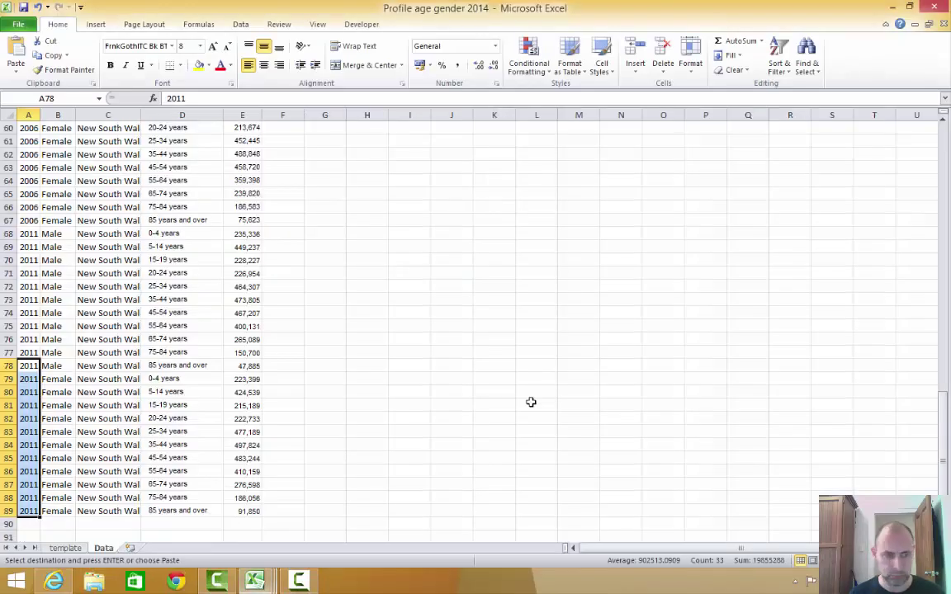
key(ctrl+v)
scroll(187, 459, down, 5)
click(172, 327)
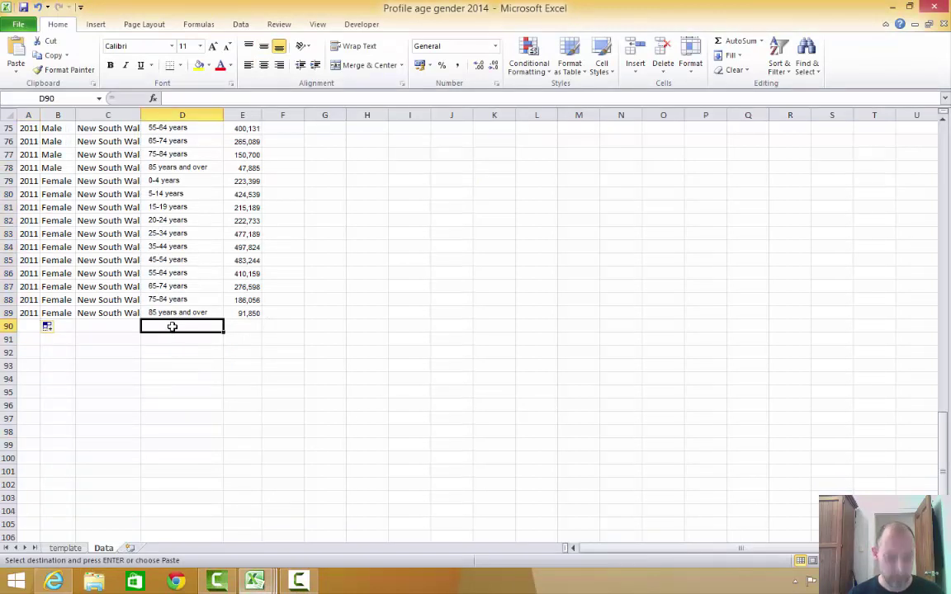
key(ctrl+v)
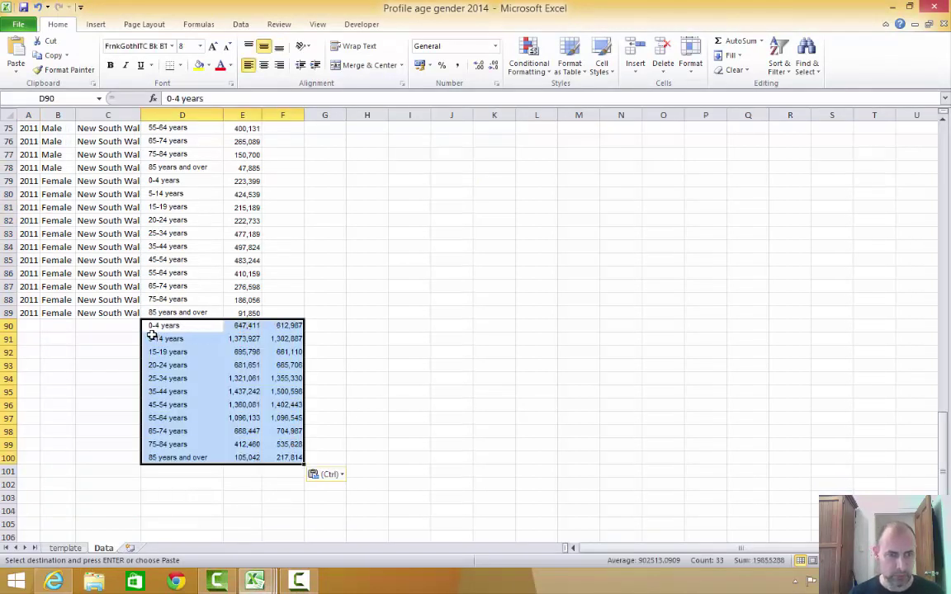
Step: Enter Australia as the area in C90 and fill it down to C100
click(109, 326)
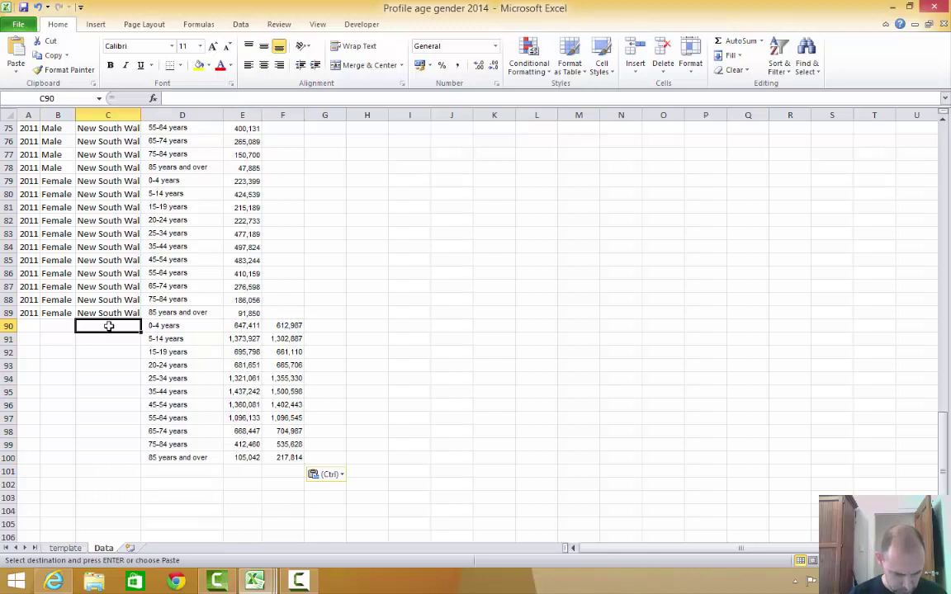
text(Australia)
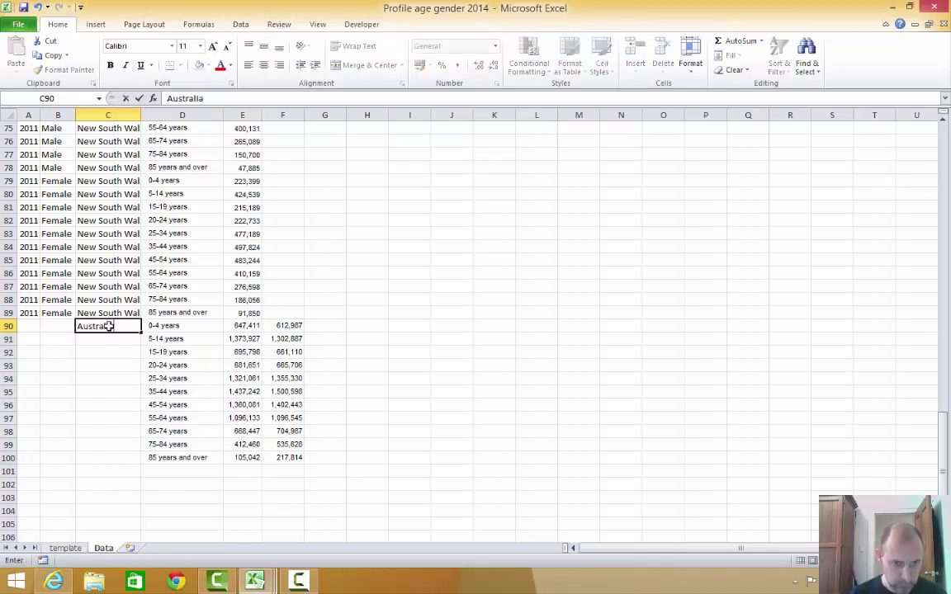
drag(141, 333, 140, 458)
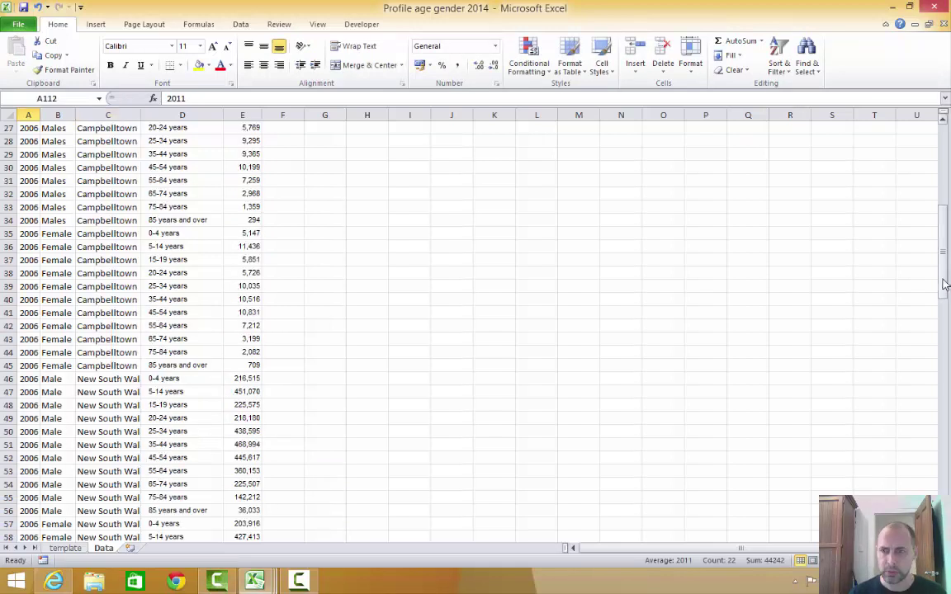
Step: Create a PivotTable on a new worksheet from the data range Data!$A$1:$E$133
drag(943, 247, 944, 183)
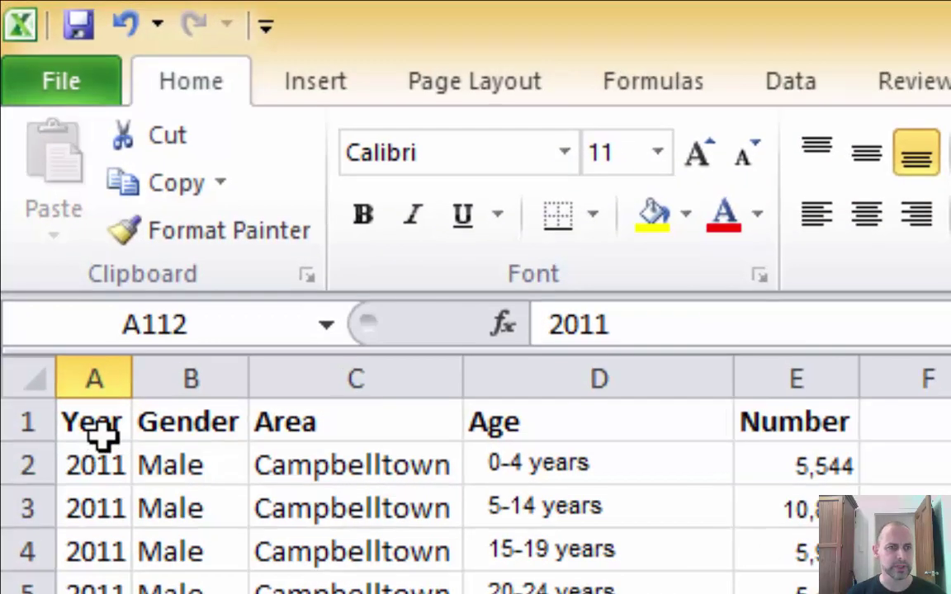
click(78, 355)
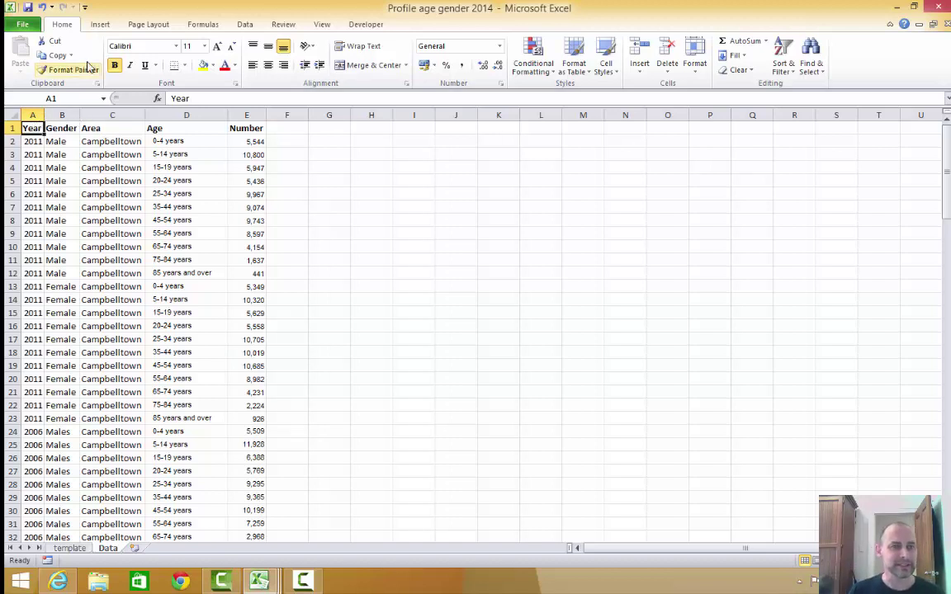
click(100, 25)
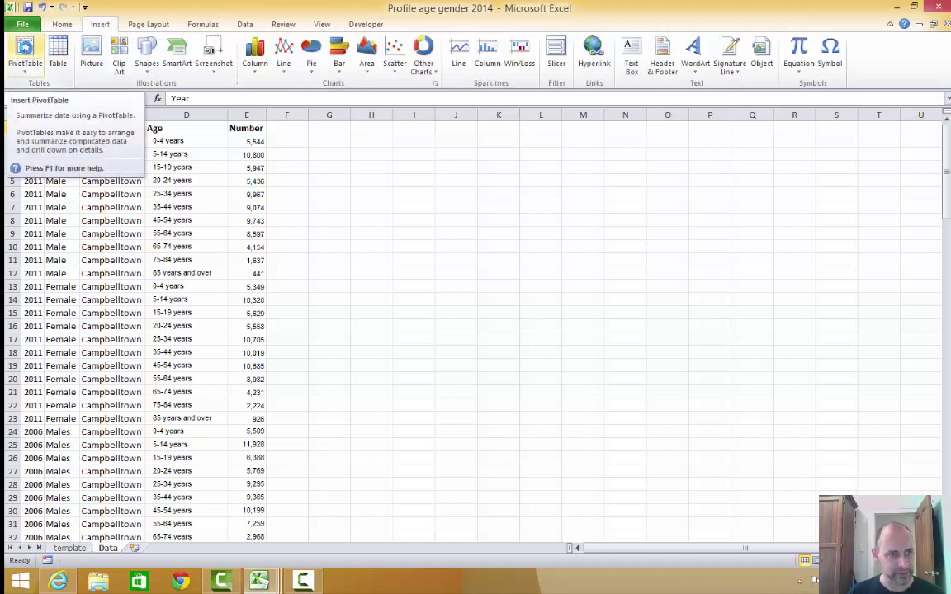
click(26, 51)
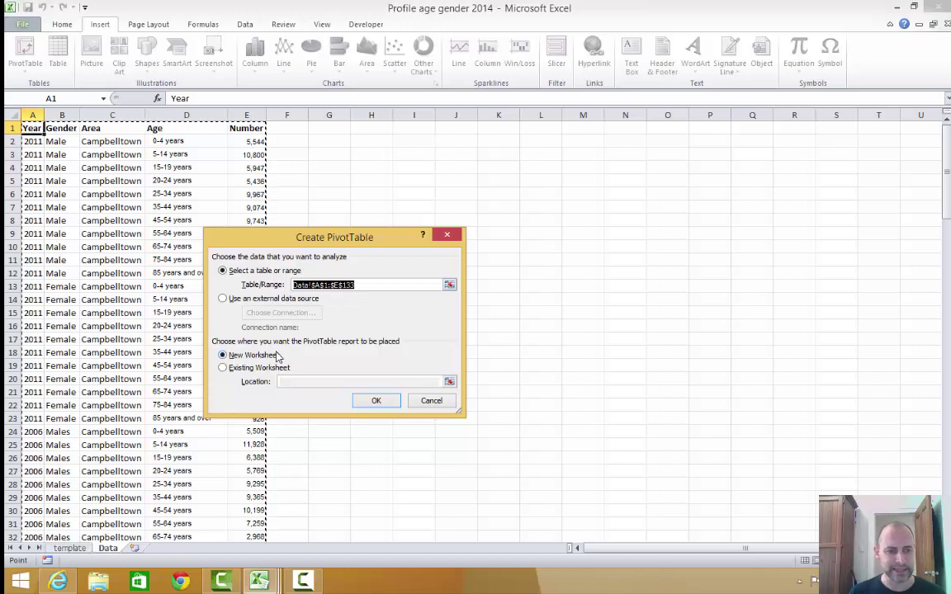
click(375, 400)
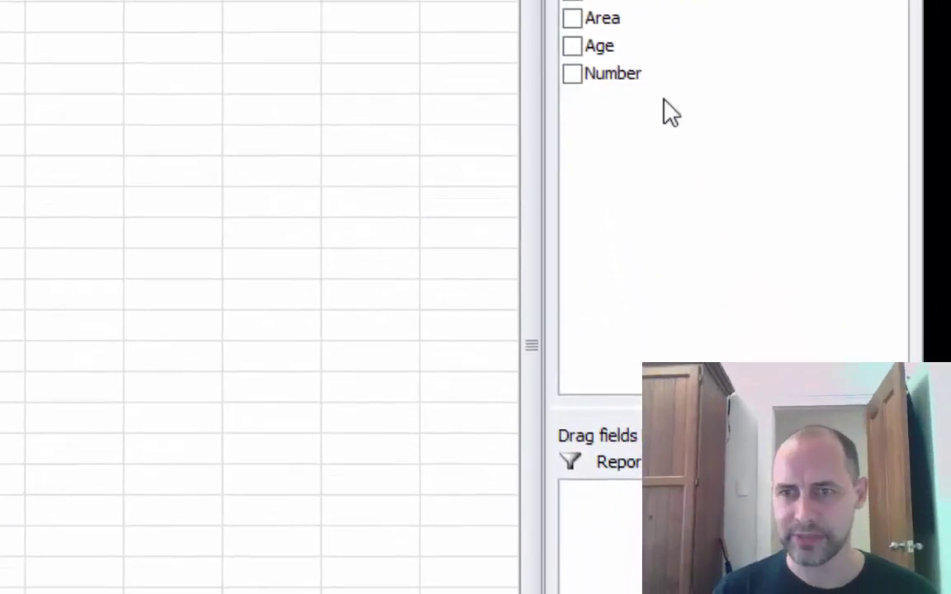
Step: Add Area and Gender to the PivotTable as report filters and Year as the column label
drag(603, 28, 611, 350)
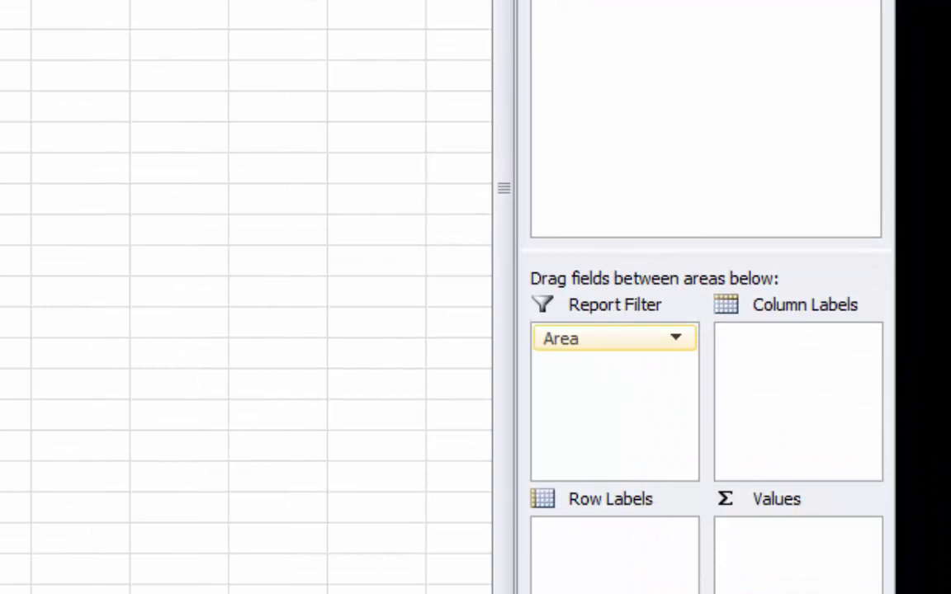
drag(627, 9, 624, 398)
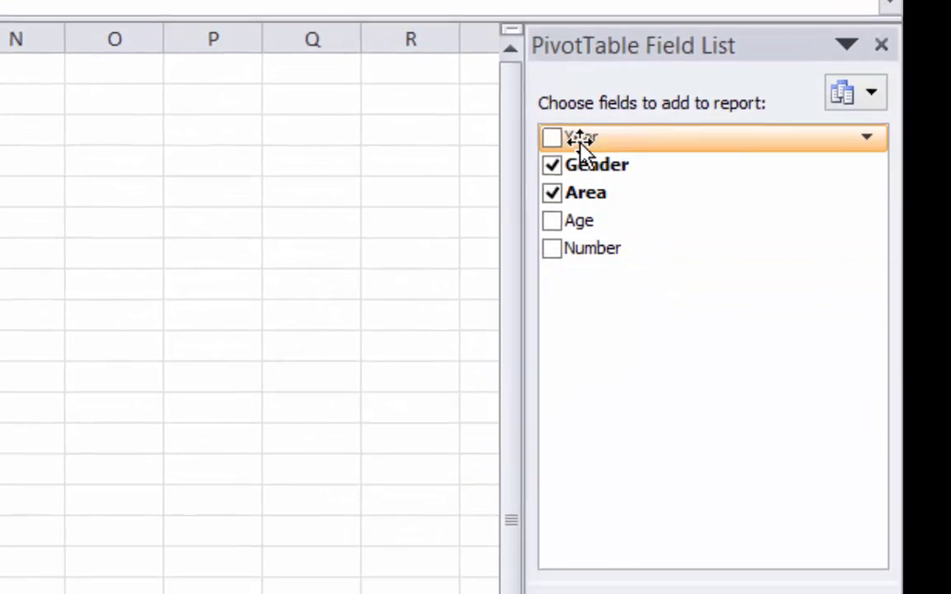
drag(585, 231, 807, 424)
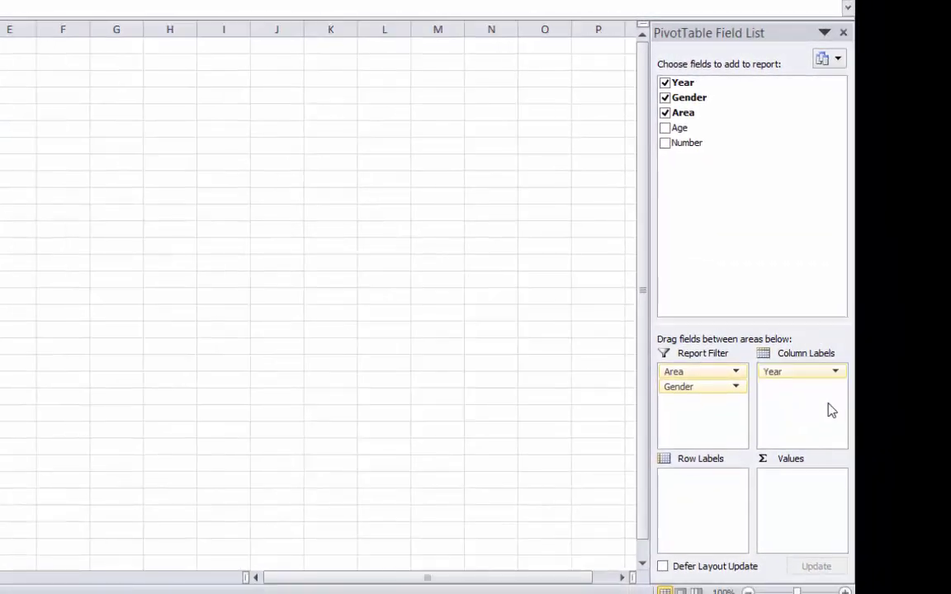
Step: Add Age to the PivotTable as the row label and sum Number as its values
drag(685, 128, 709, 514)
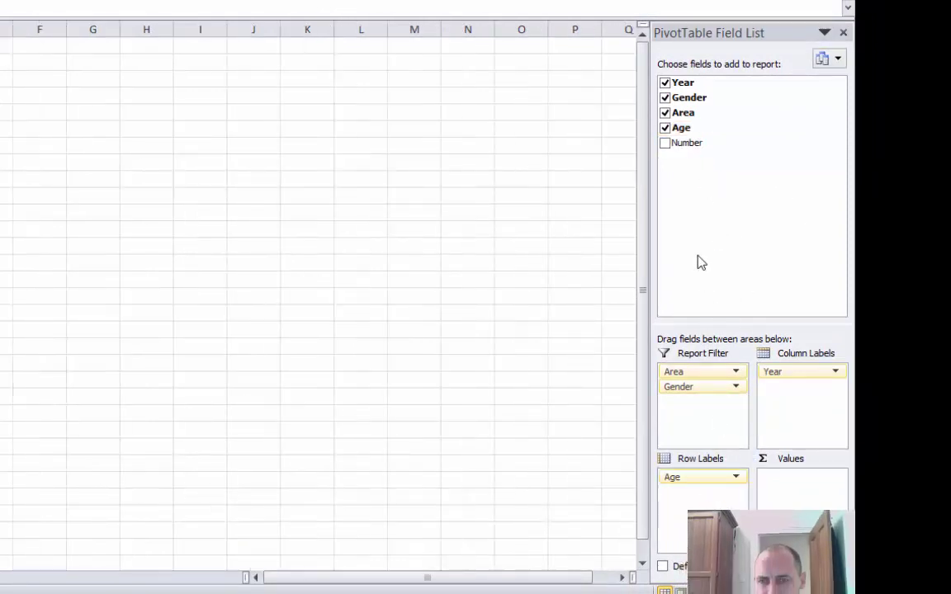
drag(681, 144, 800, 501)
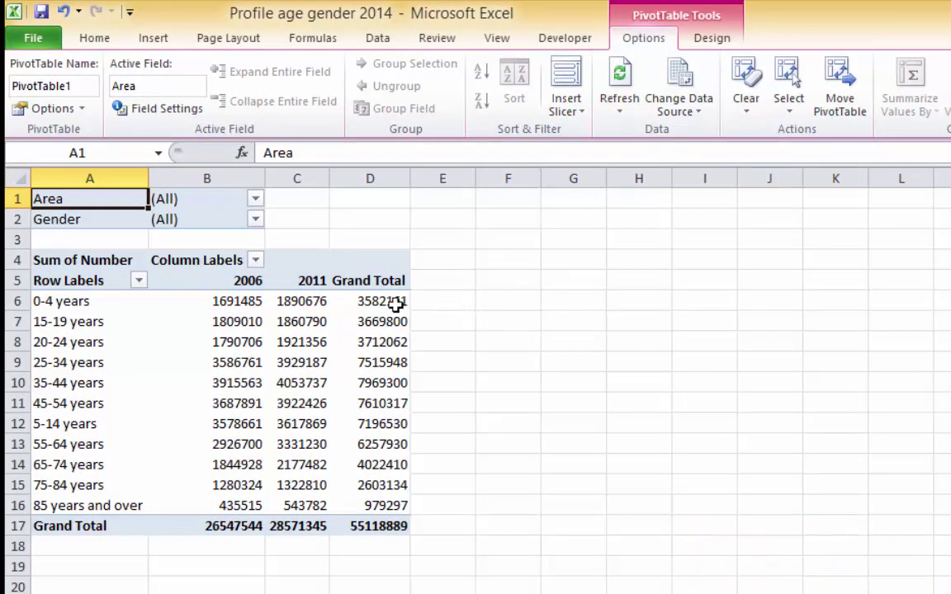
click(256, 201)
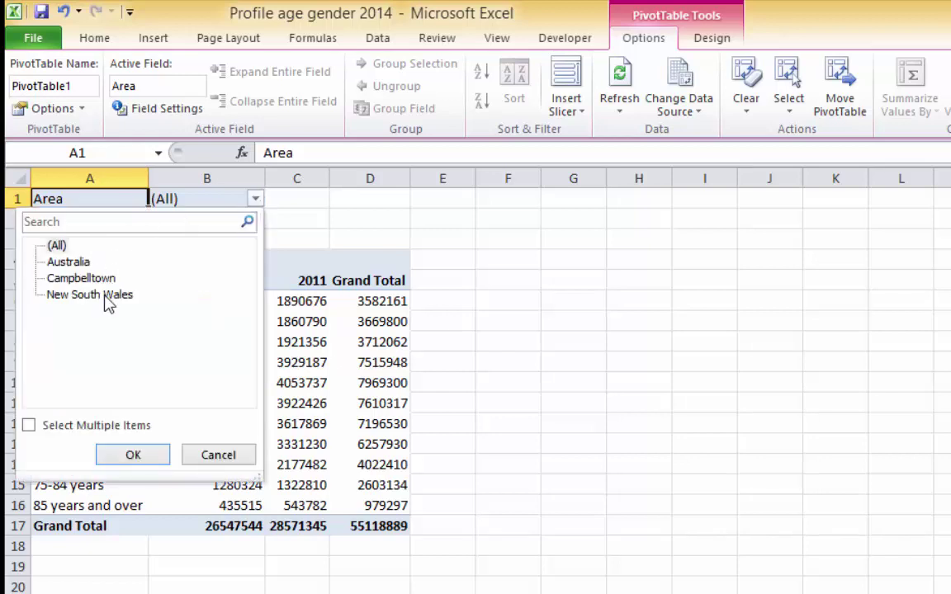
click(256, 201)
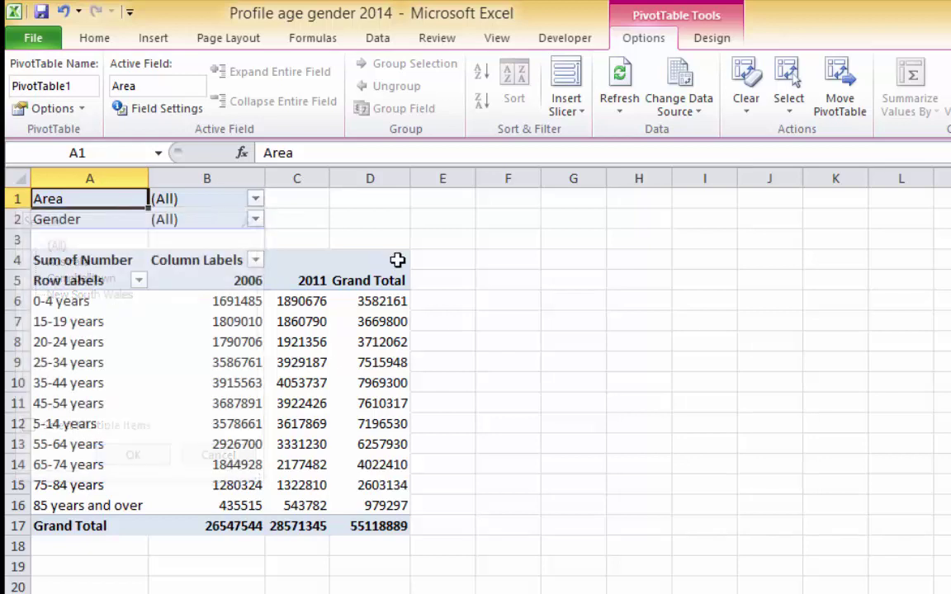
Step: Enter the formula =(C6-B6)/C6 in E6 to calculate the 2006 to 2011 change for ages 0-4 years
click(437, 301)
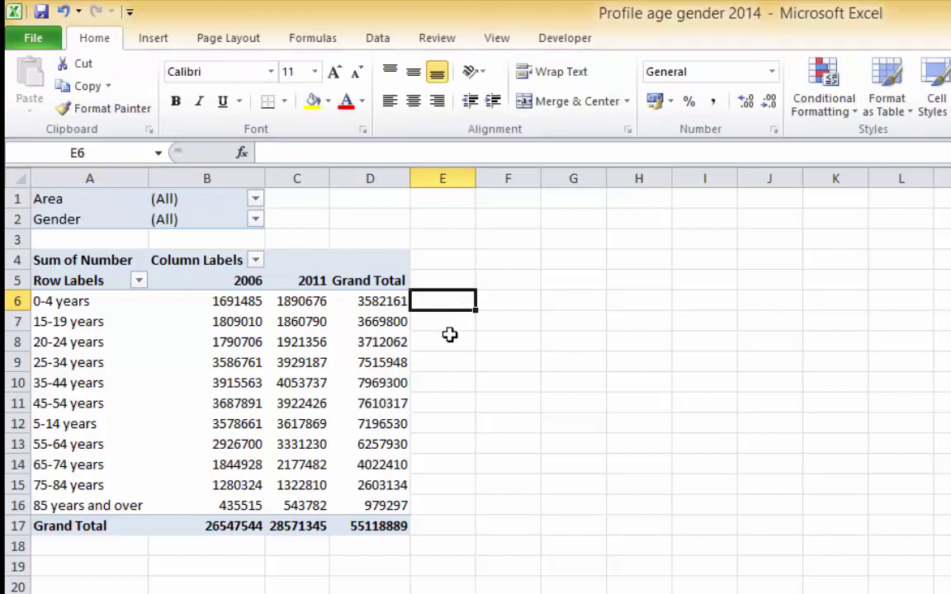
mouse_move(404, 341)
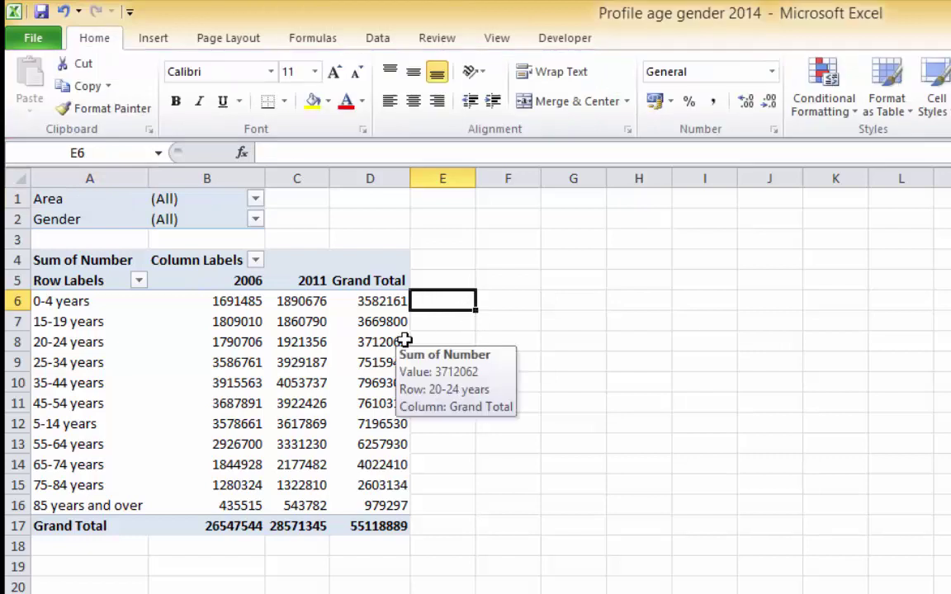
text(=)
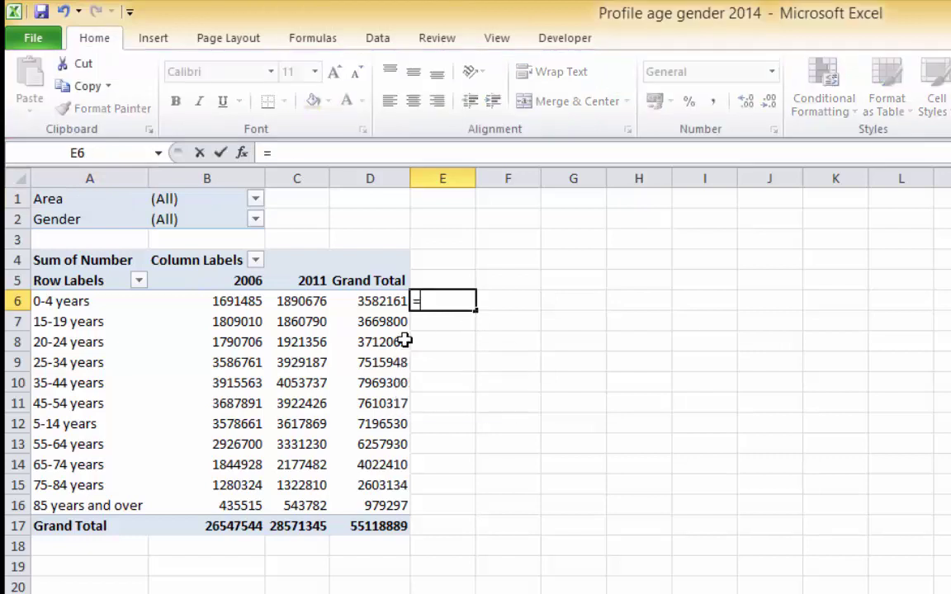
text(()
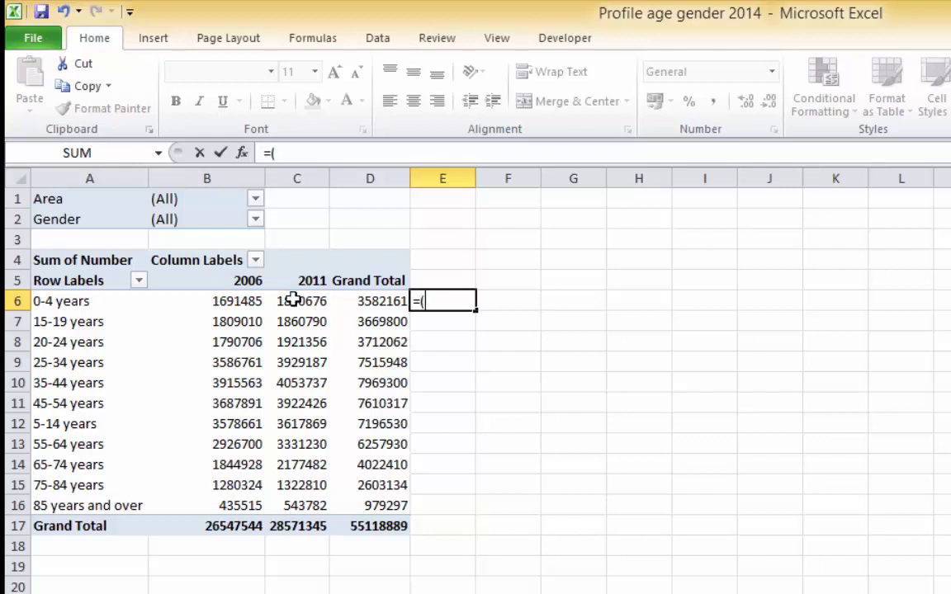
text(c6)
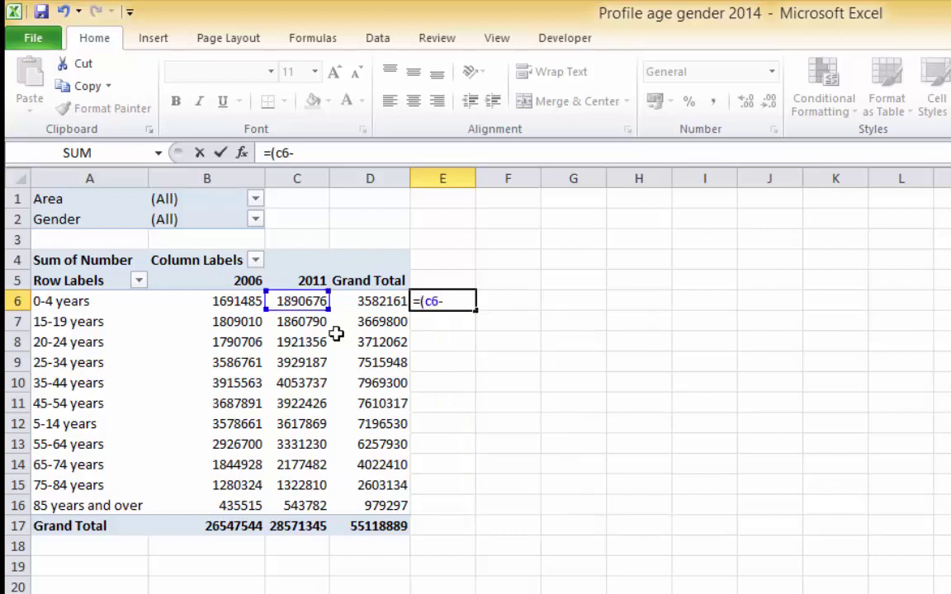
text(-b6))
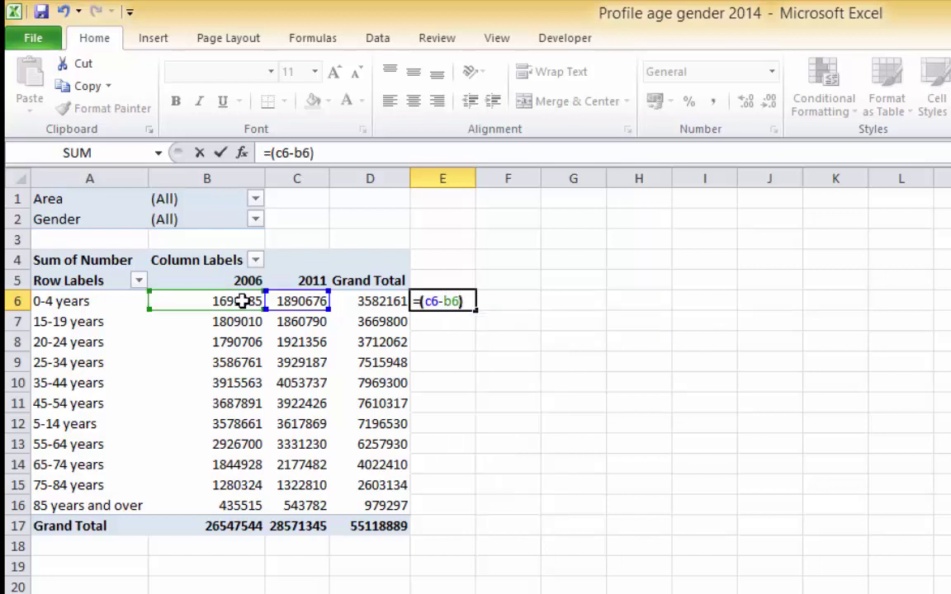
text(/)
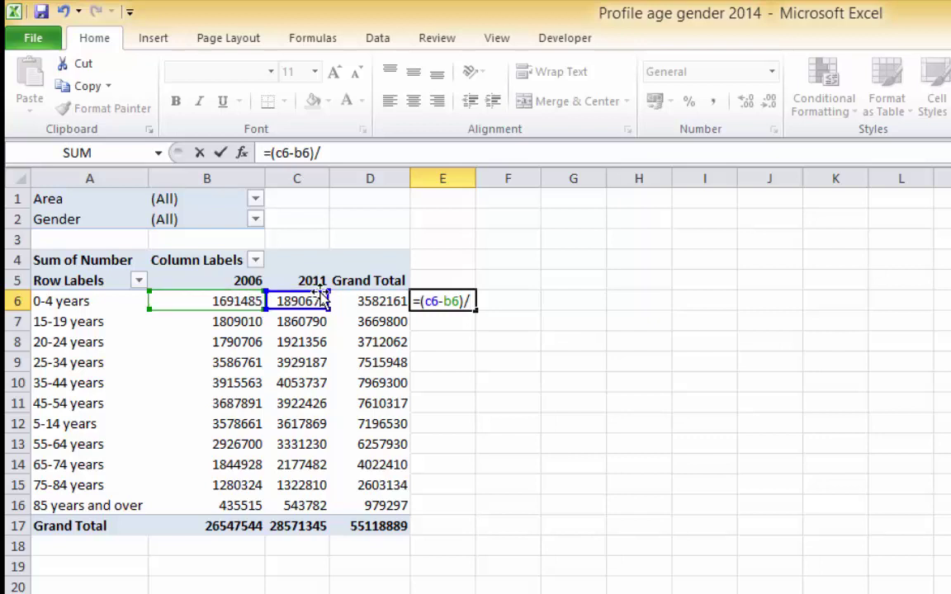
text(c6)
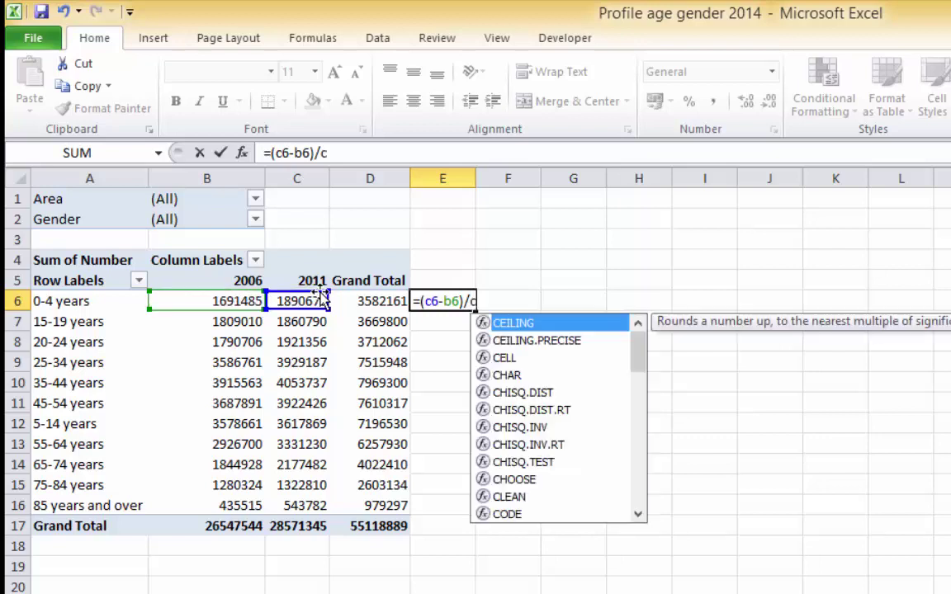
key(Return)
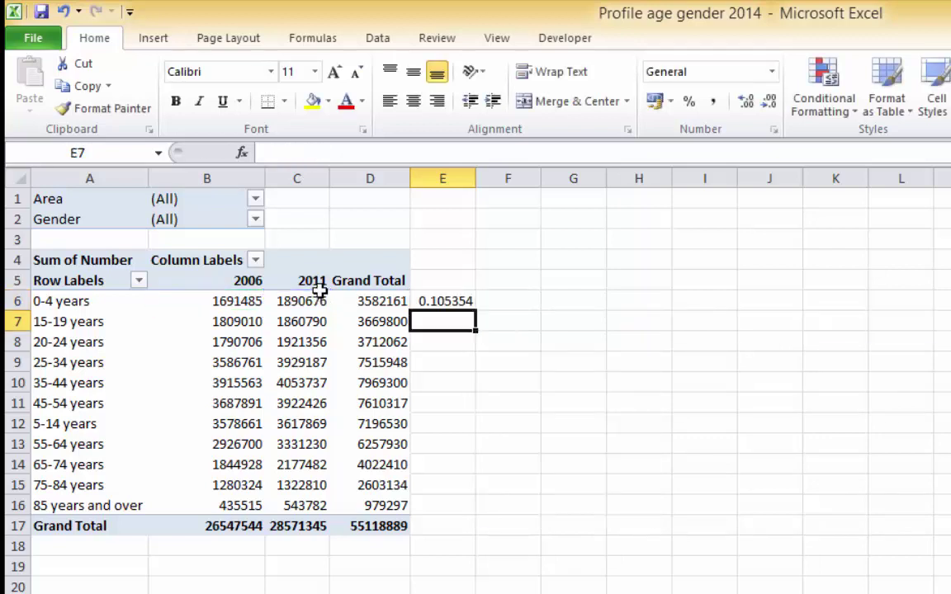
Step: Format E6 as a percentage with two decimal places
click(467, 301)
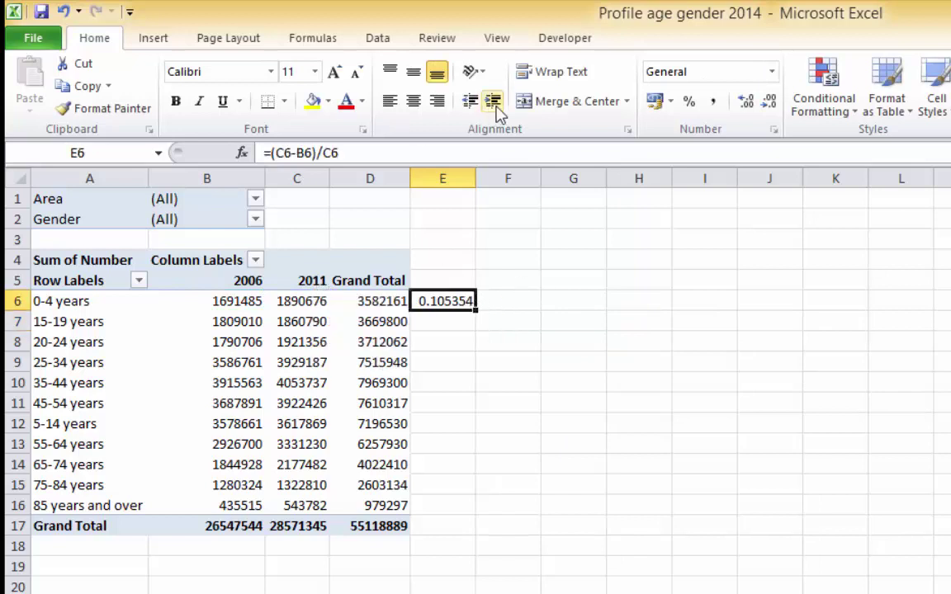
click(692, 100)
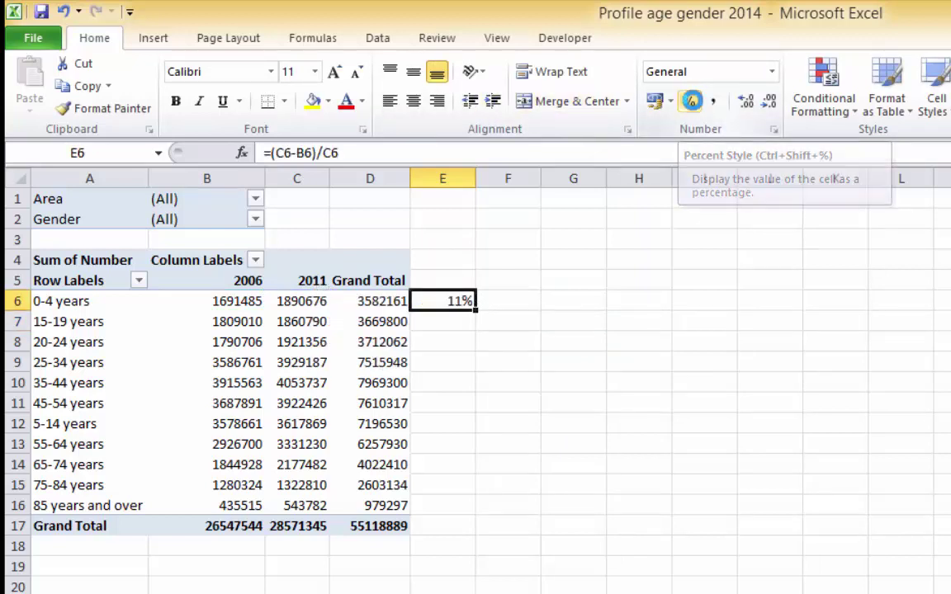
click(747, 105)
click(747, 105)
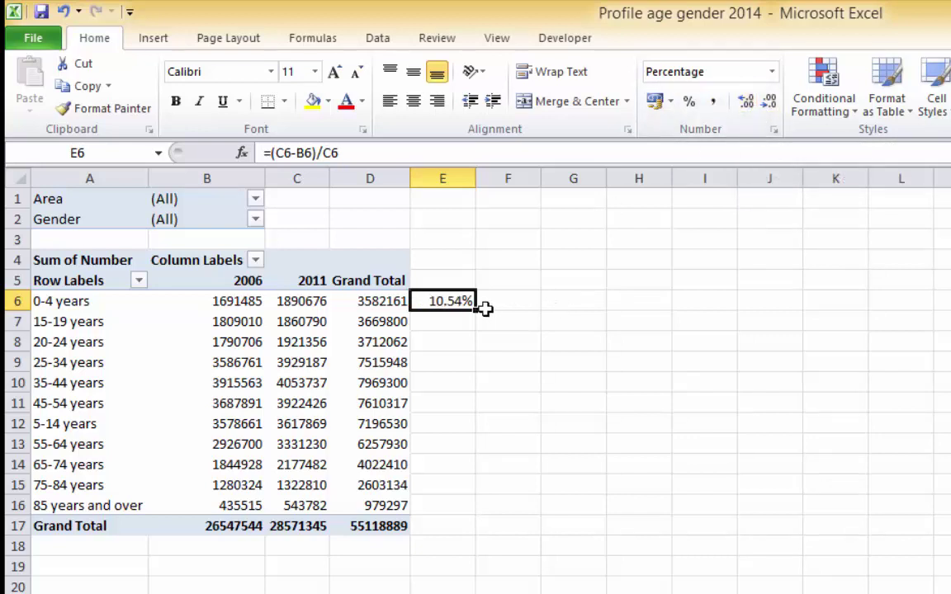
Step: Fill the percentage change formula from E6 down to E17 and make the Grand Total percentage bold
drag(477, 307, 480, 533)
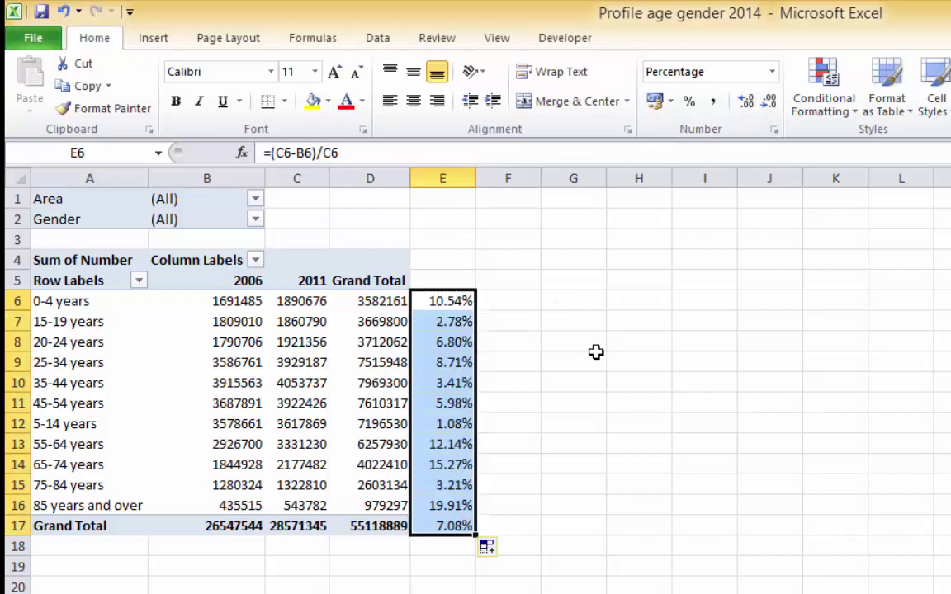
click(453, 526)
click(175, 100)
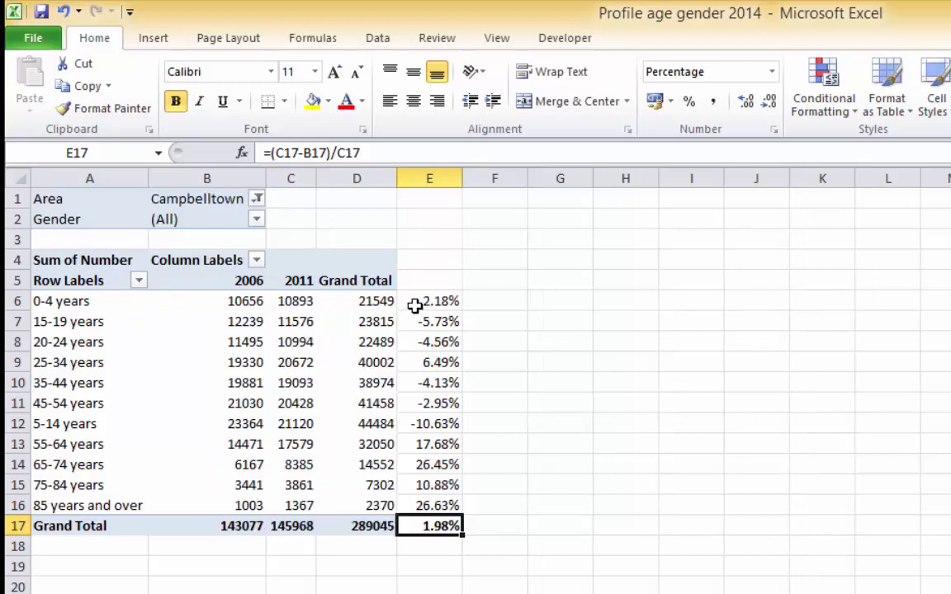
Step: Highlight the percentage change cells E6:E17 with a yellow fill
click(414, 304)
click(429, 566)
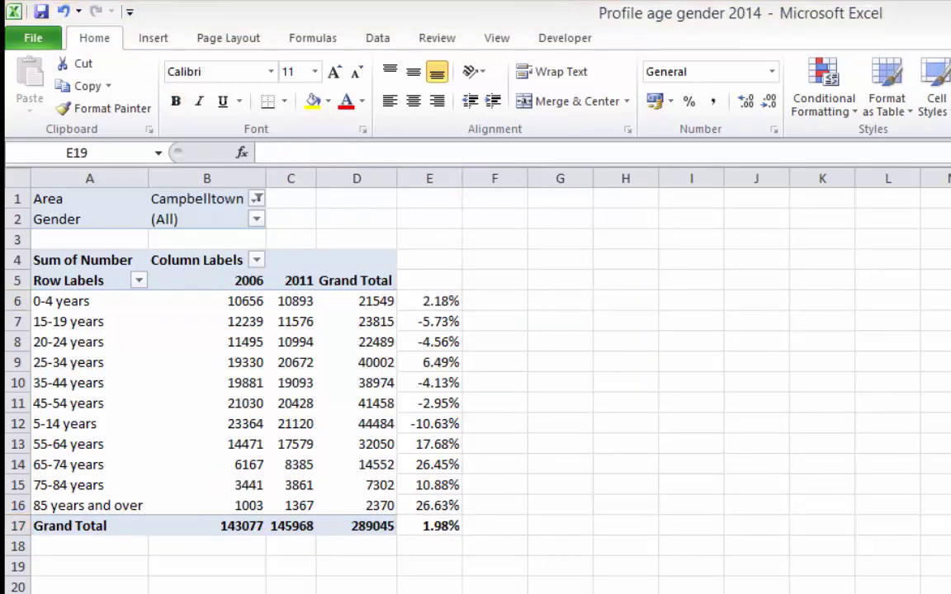
drag(429, 302, 444, 520)
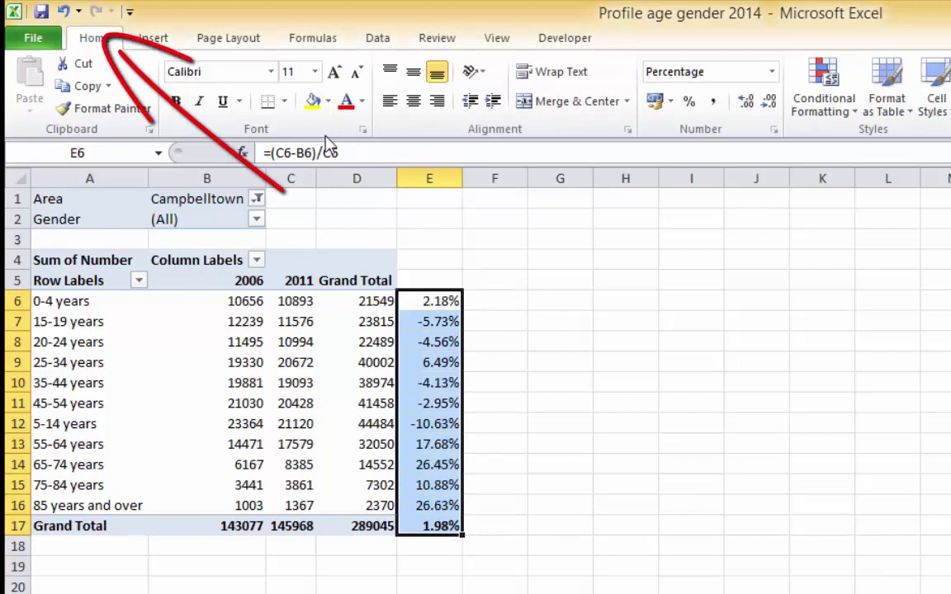
click(312, 100)
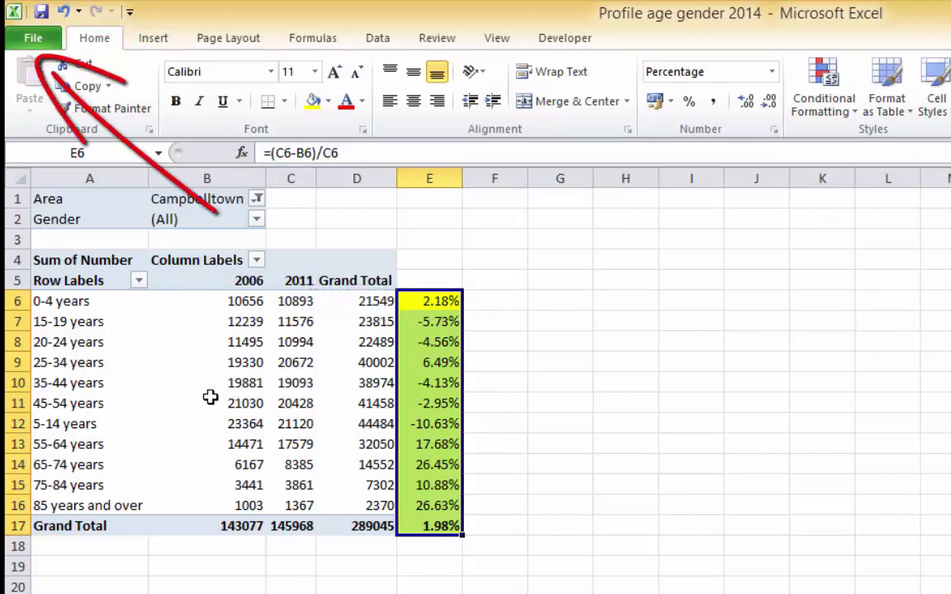
Step: Examine Campbelltown's percentage changes for ages 0-4 years, 55-64 years and the Grand Total
click(38, 309)
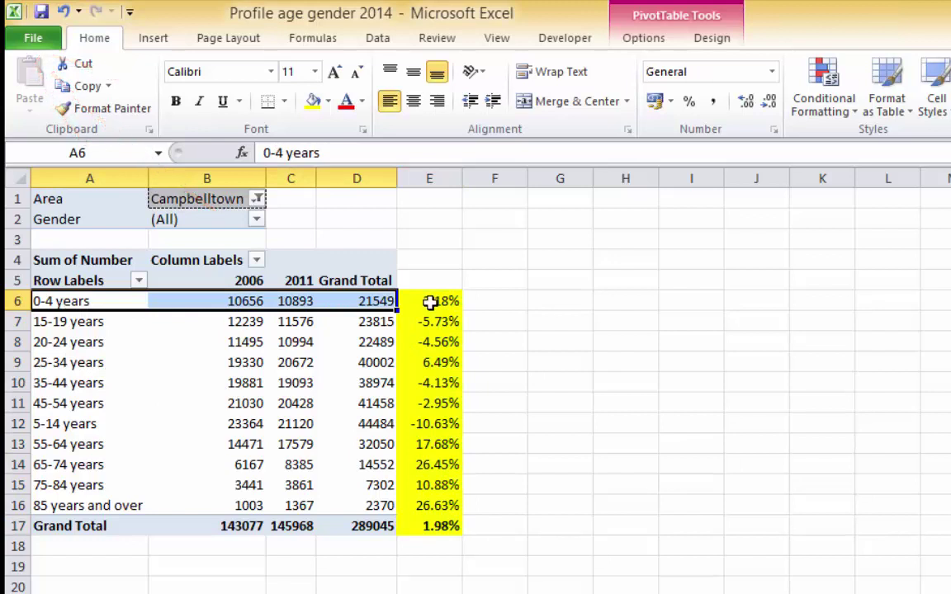
click(431, 303)
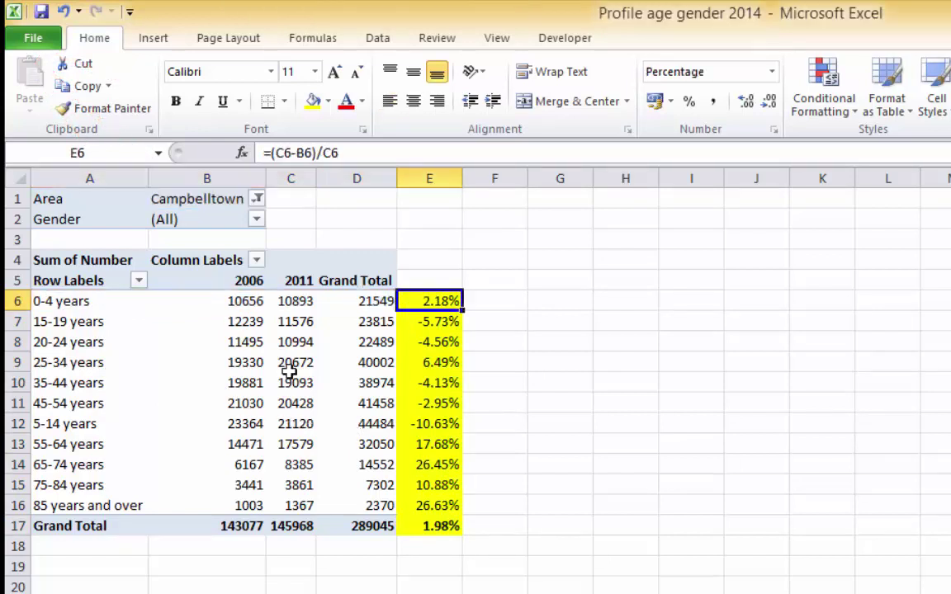
click(71, 447)
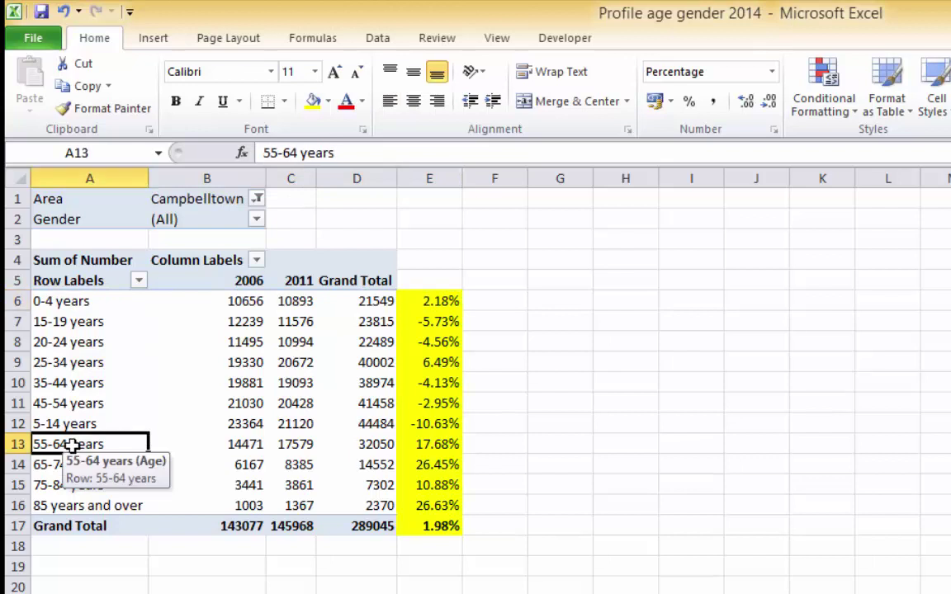
click(416, 446)
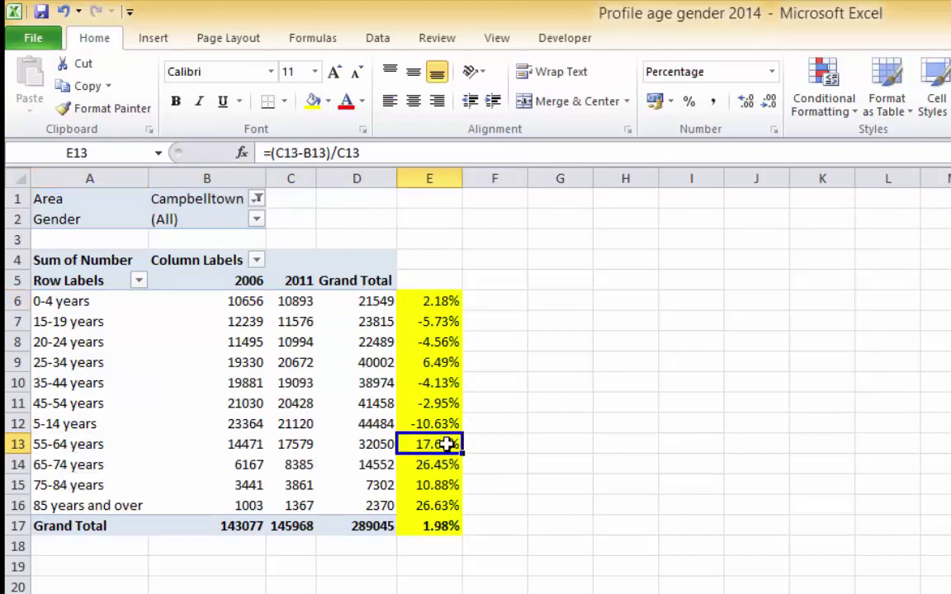
click(422, 531)
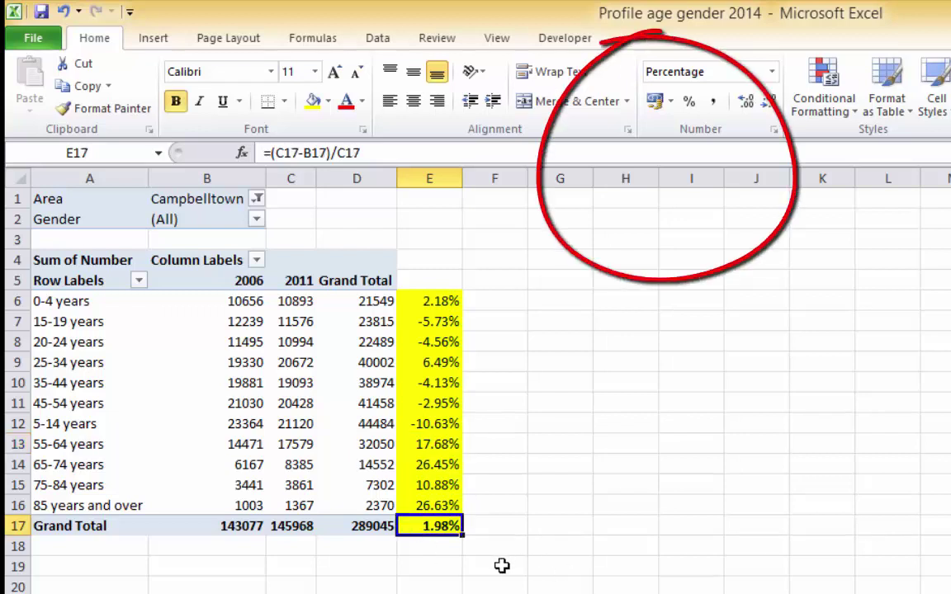
Step: Filter the PivotTable by Area to Australia and then to New South Wales to compare their percentage changes
click(258, 201)
click(83, 263)
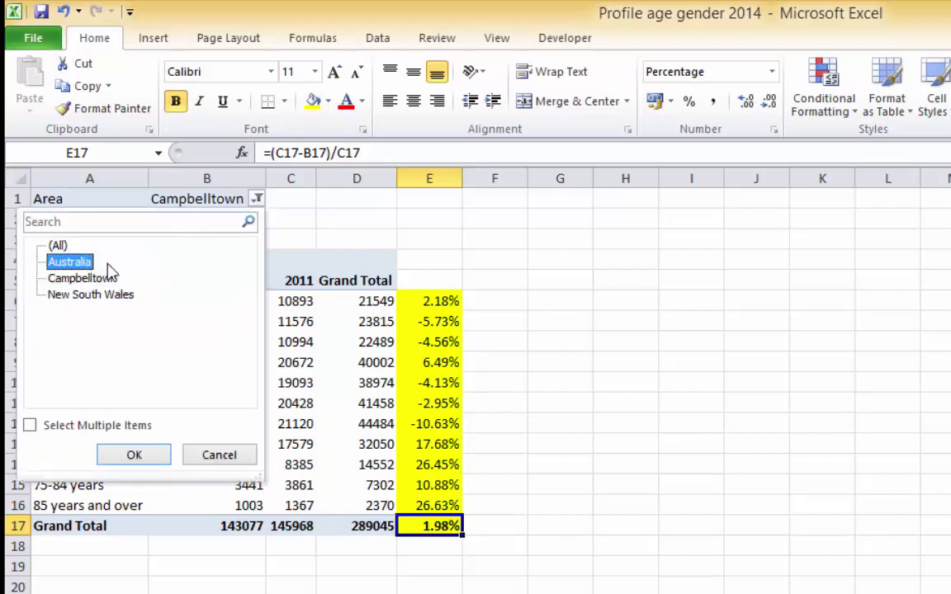
click(133, 455)
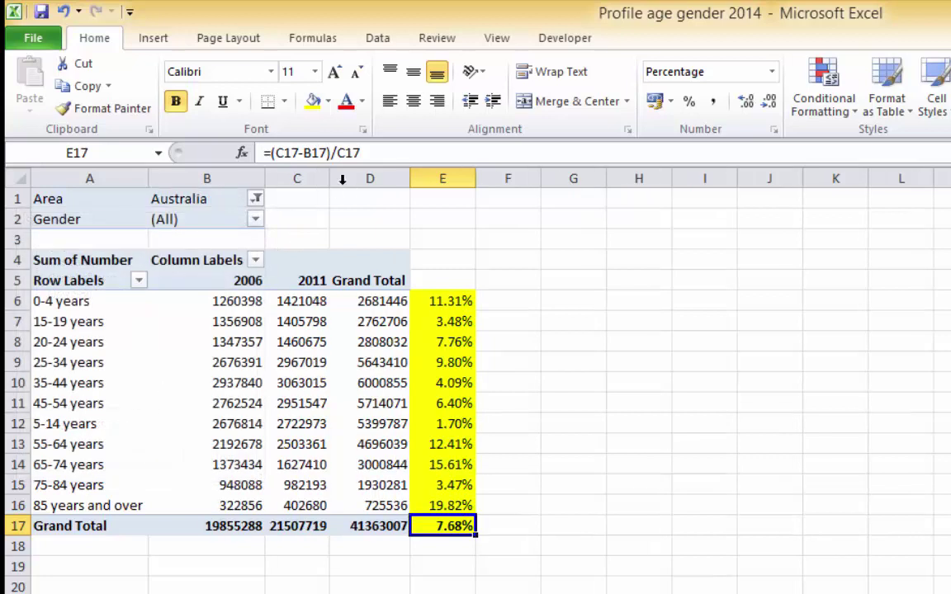
click(258, 200)
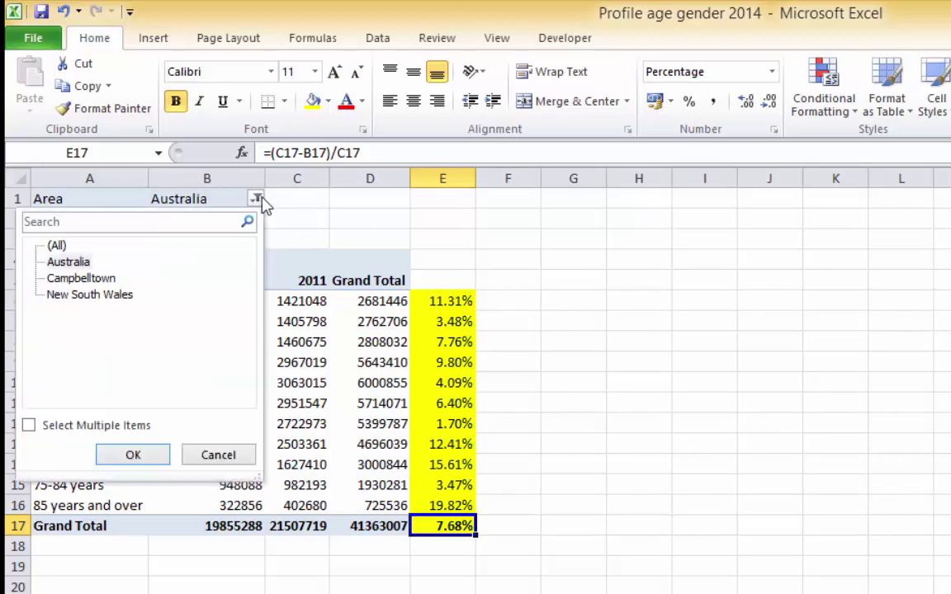
click(117, 297)
click(133, 455)
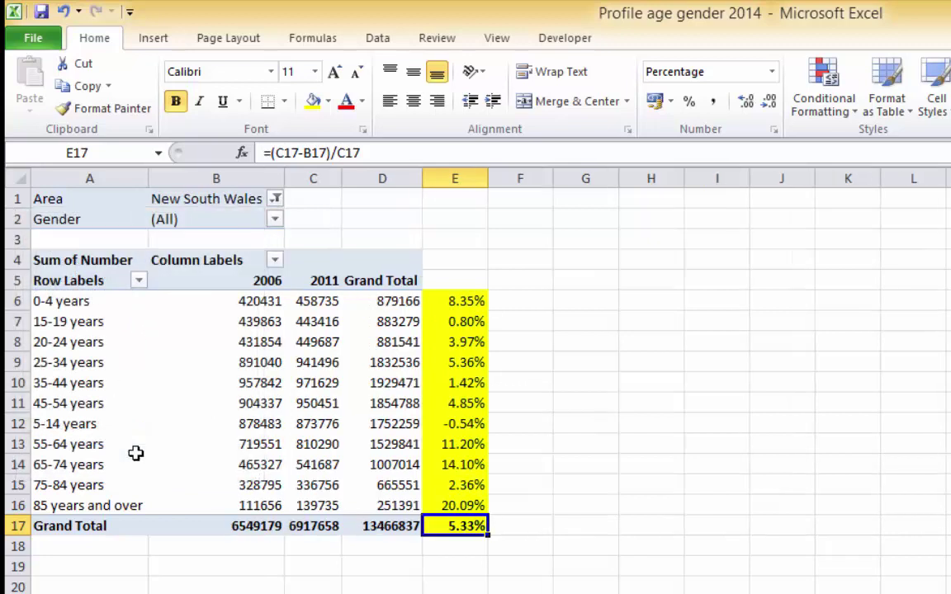
Step: Set the PivotTable's Area filter to Campbelltown
click(274, 219)
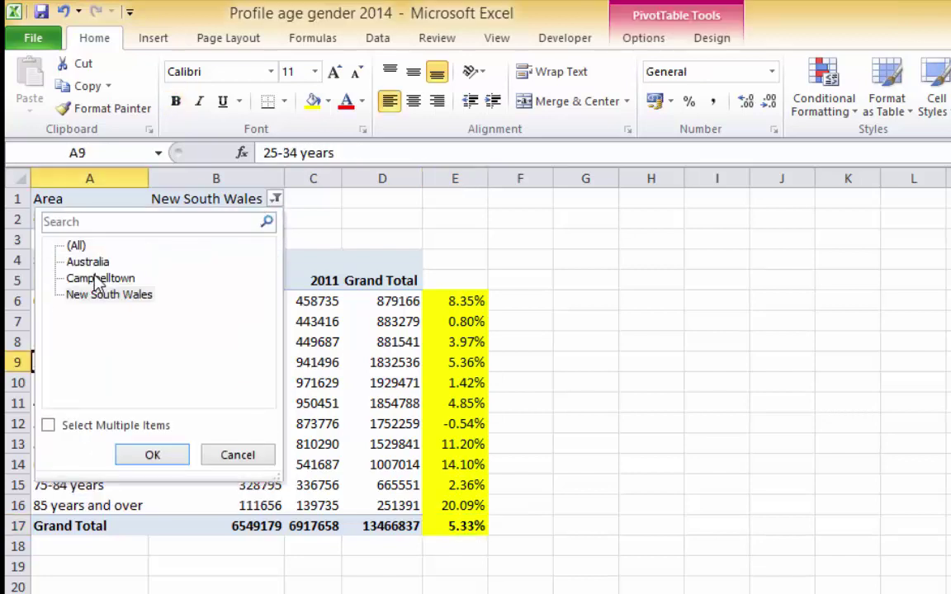
click(100, 279)
click(149, 455)
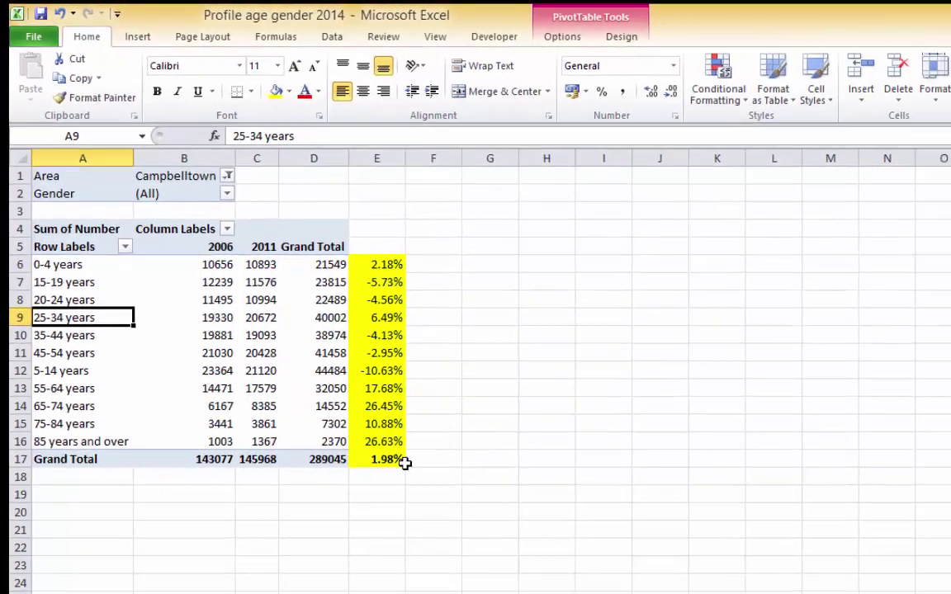
Step: Copy the Campbelltown PivotTable with its percentage change column, A1:E17, and paste the copy at G1
drag(454, 527, 63, 209)
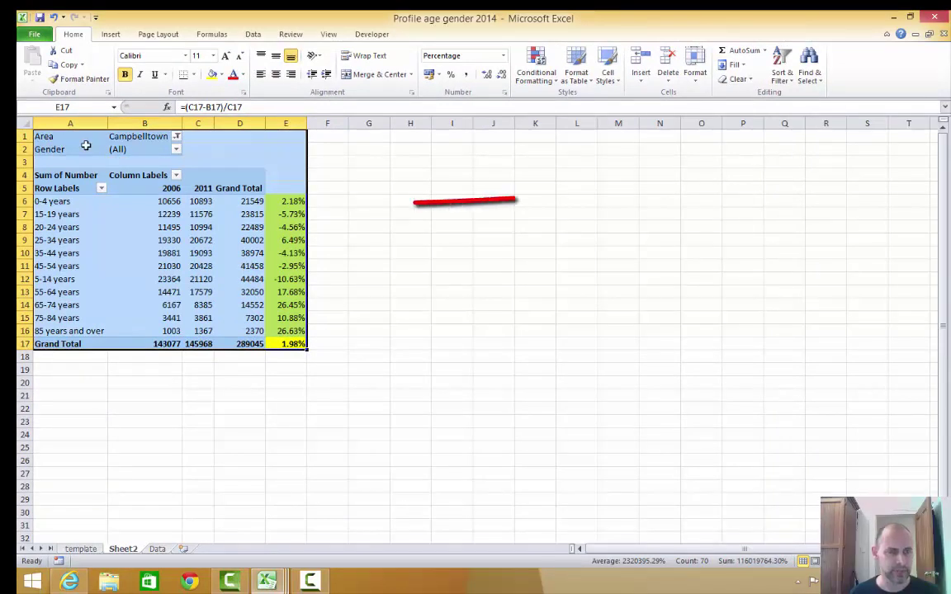
click(247, 369)
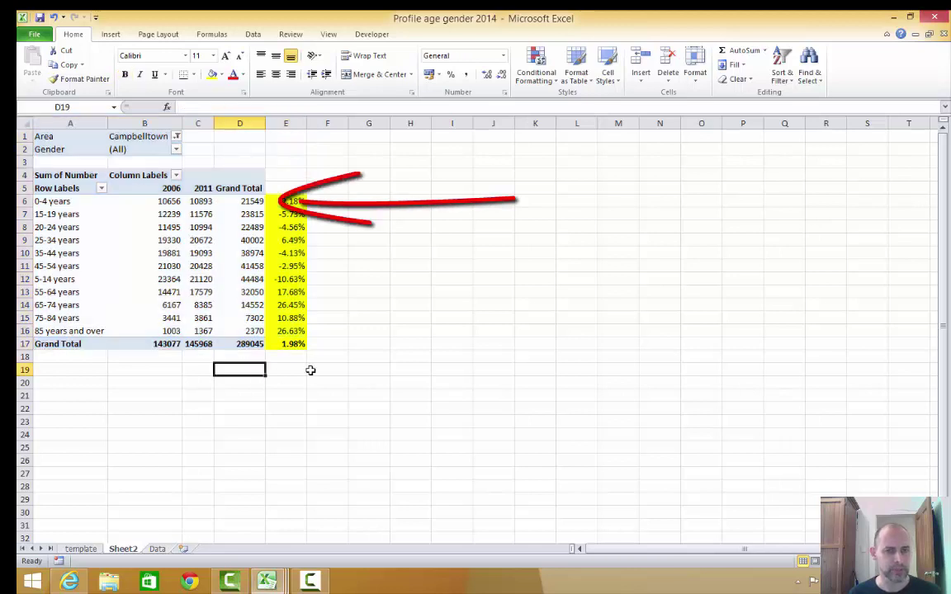
drag(300, 345, 40, 133)
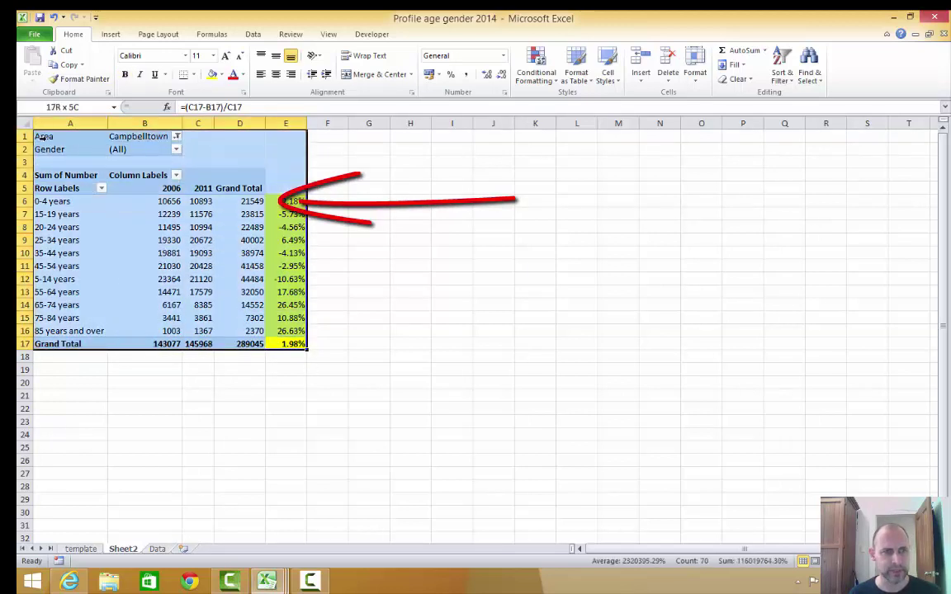
right_click(236, 147)
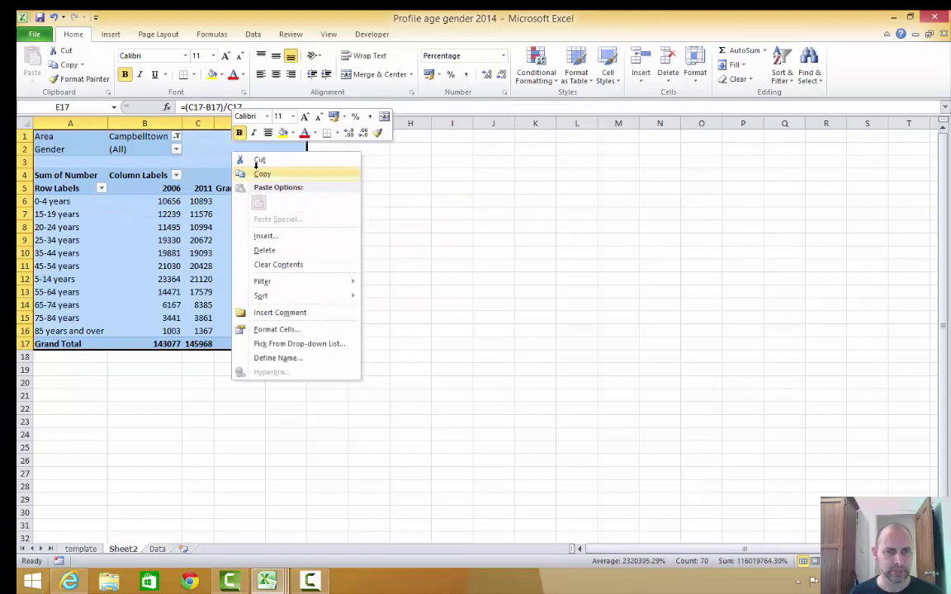
click(251, 172)
click(361, 136)
right_click(364, 138)
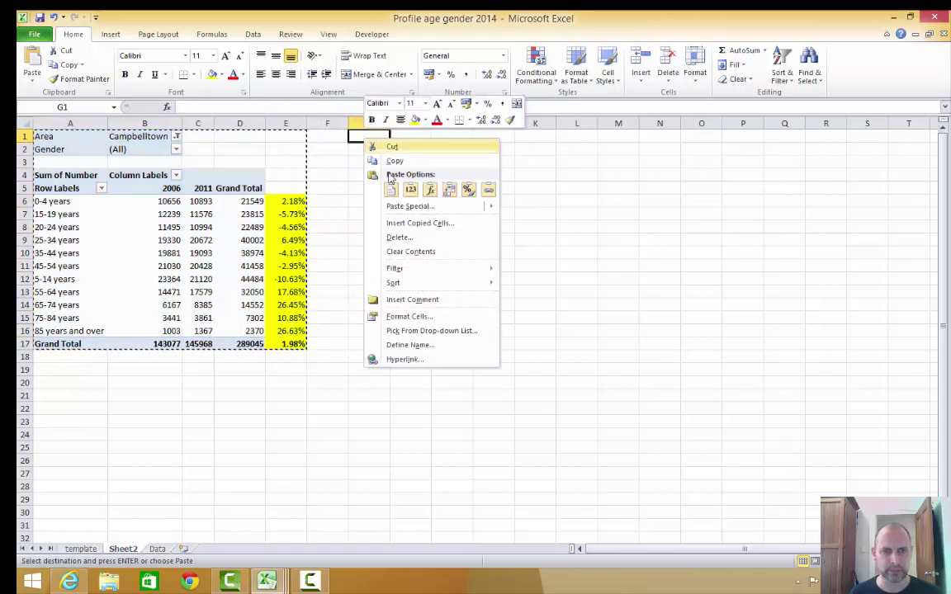
click(390, 190)
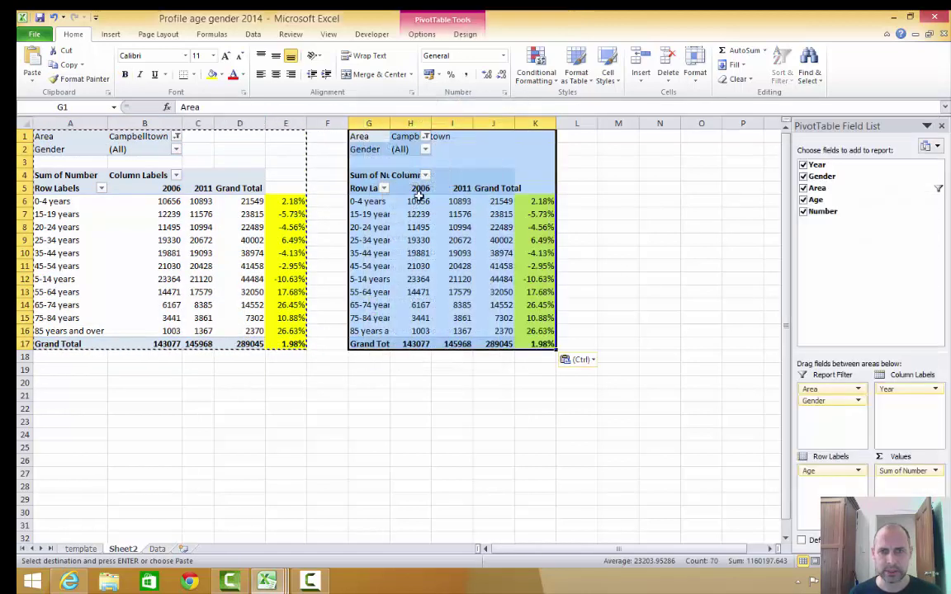
Step: Paste another copy of the PivotTable and its percentage changes at M1, and close the PivotTable Field List
click(625, 136)
right_click(620, 136)
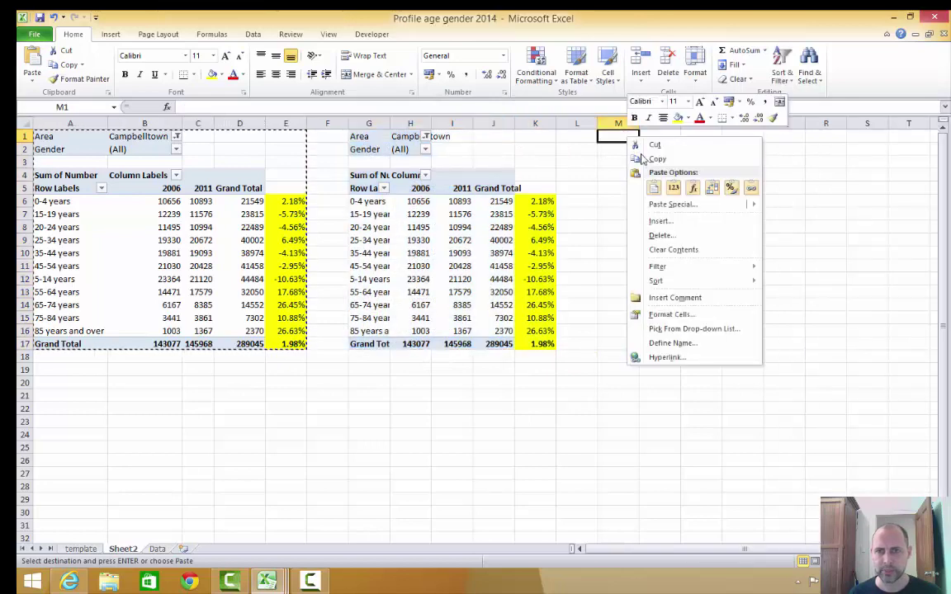
click(644, 187)
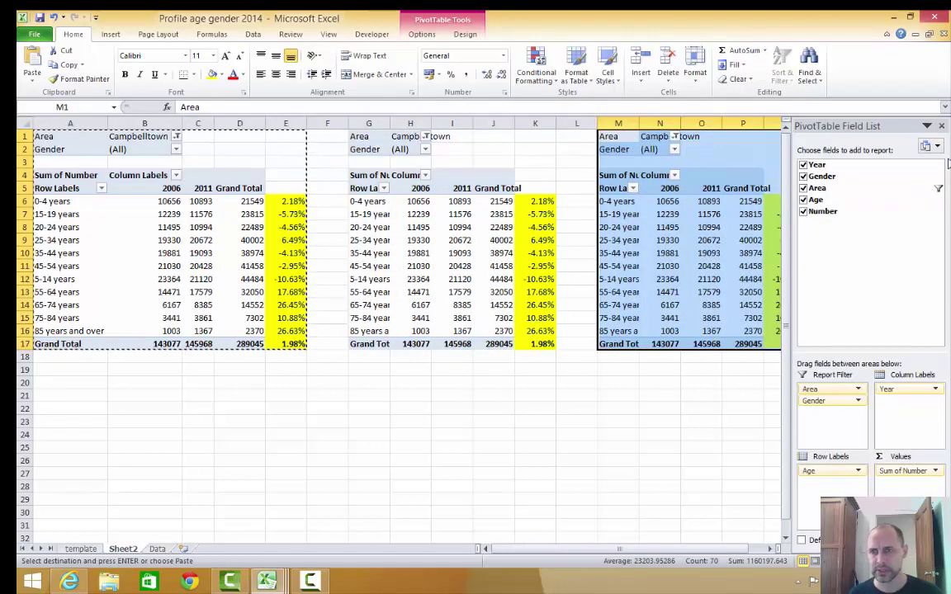
click(941, 125)
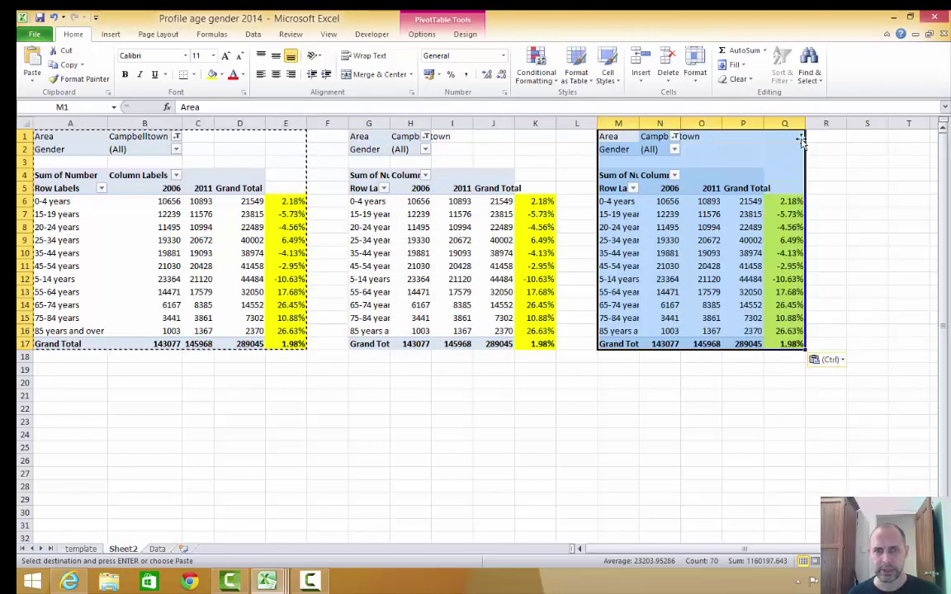
Step: Set the Area filter of the PivotTable at G1 to New South Wales and the one at M1 to Australia
click(426, 137)
click(310, 197)
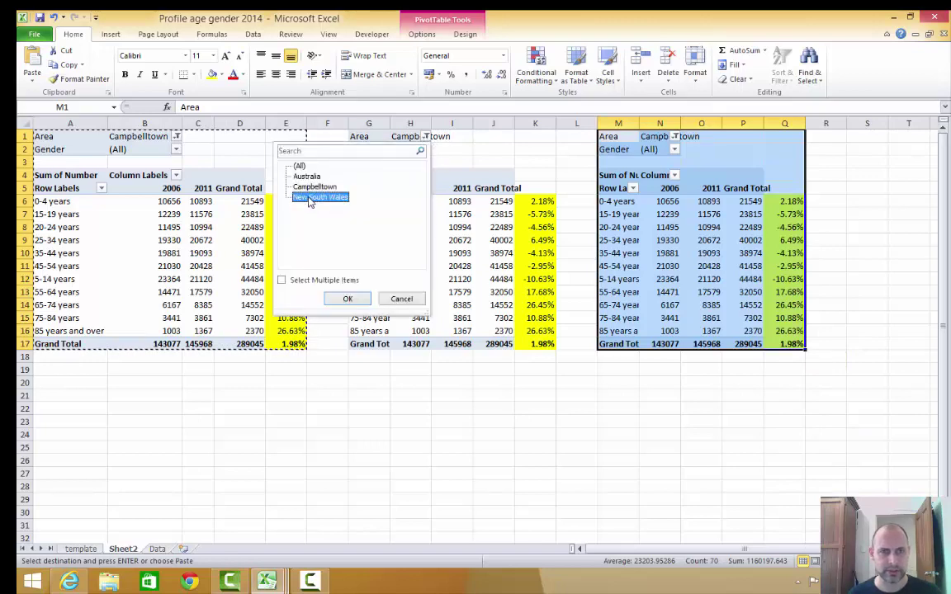
click(346, 299)
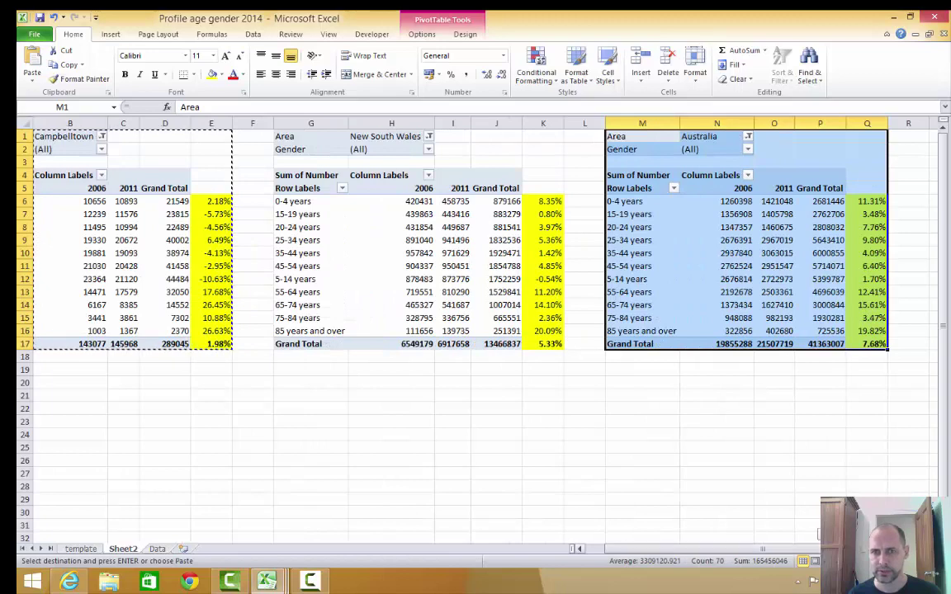
Step: Narrow the empty spacer columns F and L so the three PivotTables sit close together
scroll(737, 480, left, 1)
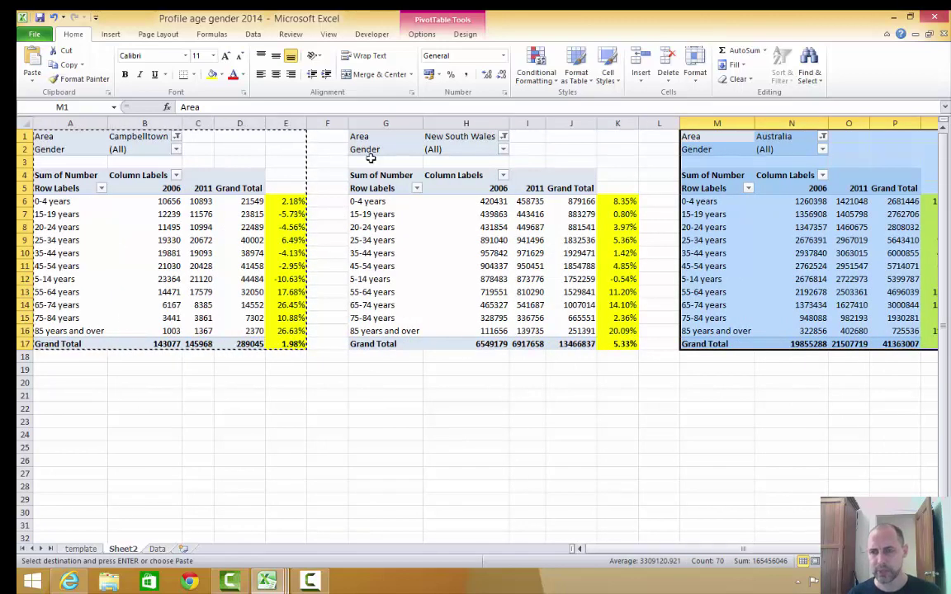
drag(347, 123, 315, 123)
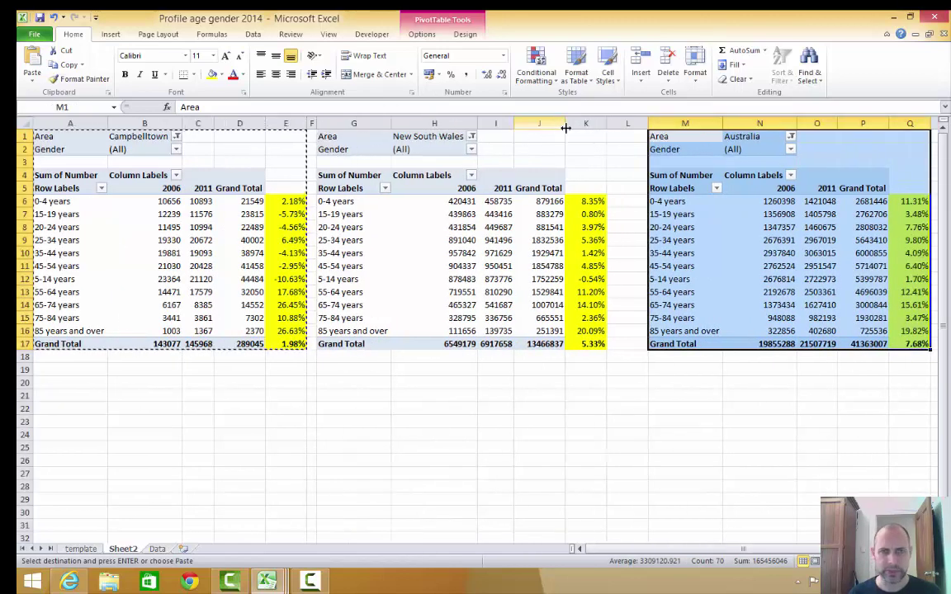
drag(648, 123, 618, 124)
click(249, 448)
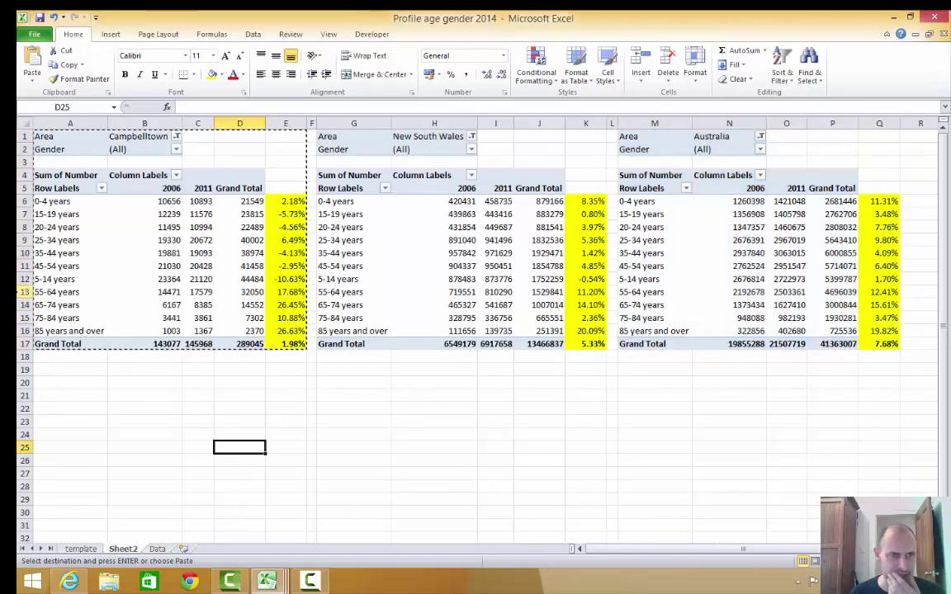
Step: Select the 85 years and over row to compare its percentage changes across the three areas
click(23, 331)
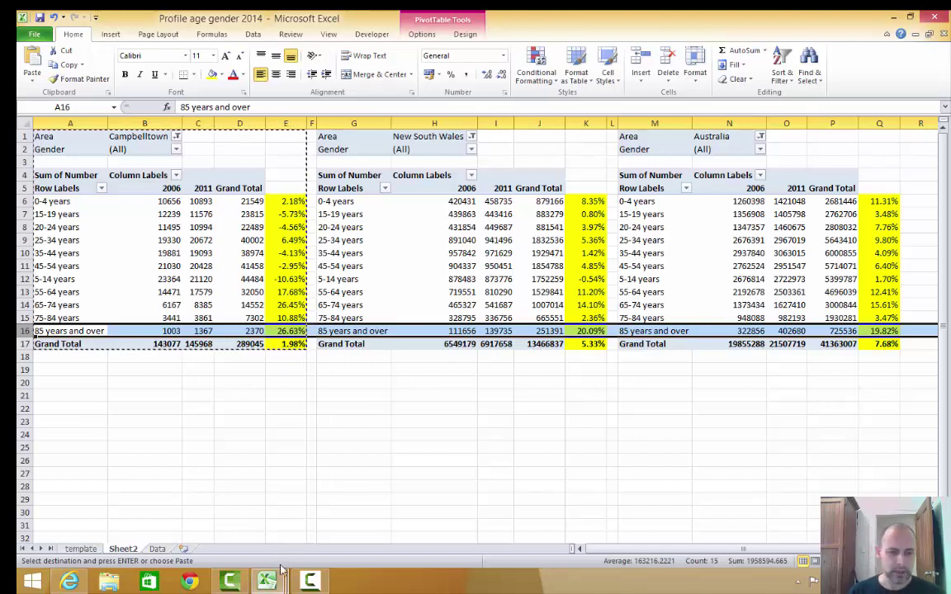
mouse_move(279, 581)
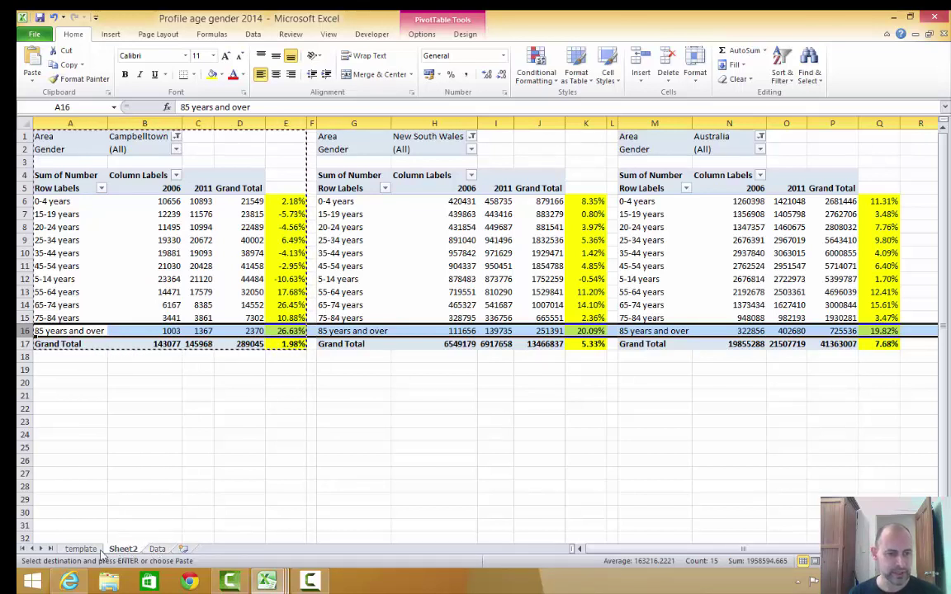
Step: Review the template sheet's layout and the column headings on the Data sheet
key(ctrl+Page_Up)
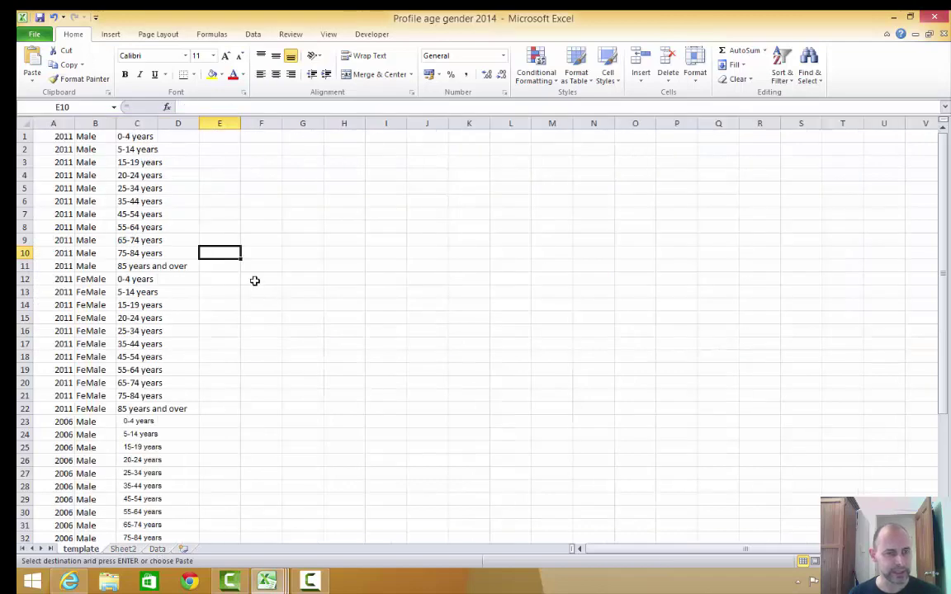
click(158, 550)
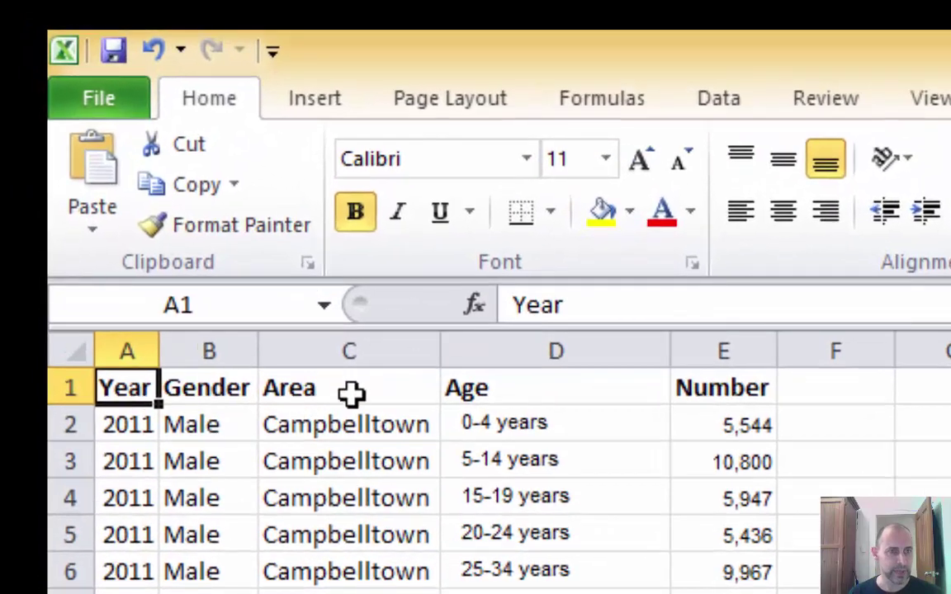
click(484, 387)
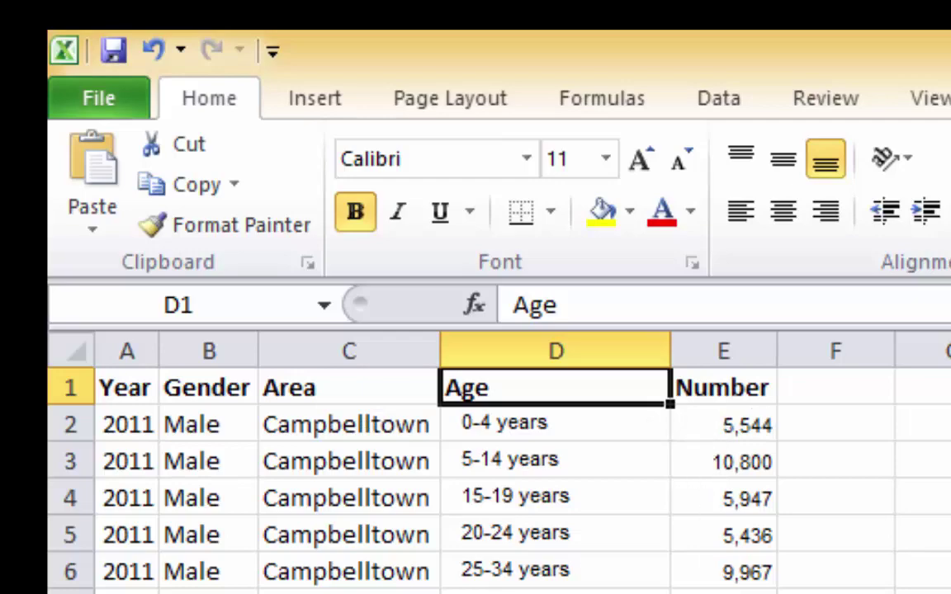
Step: Start inserting a PivotTable from the census table on the Data sheet, beginning at the Year heading
click(123, 386)
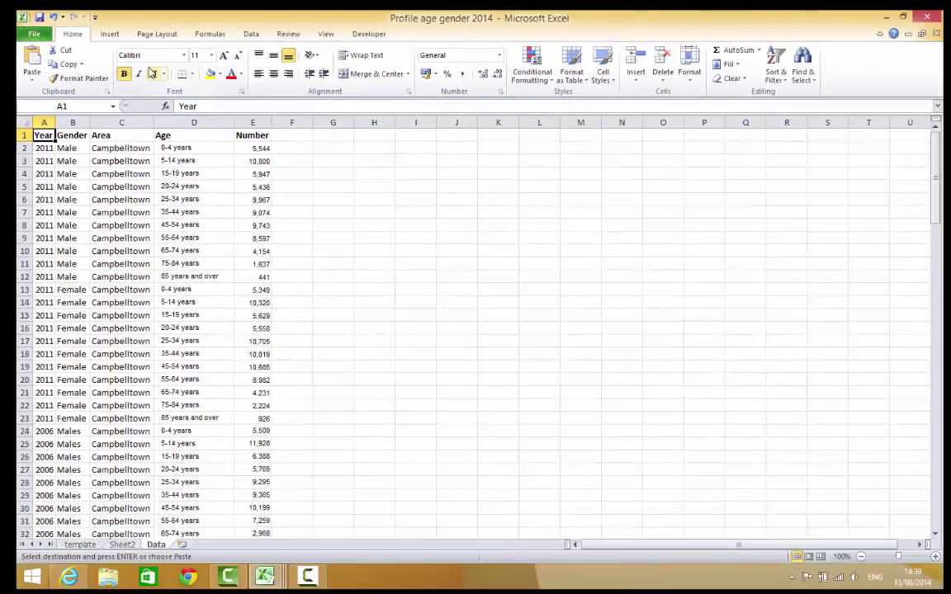
click(110, 34)
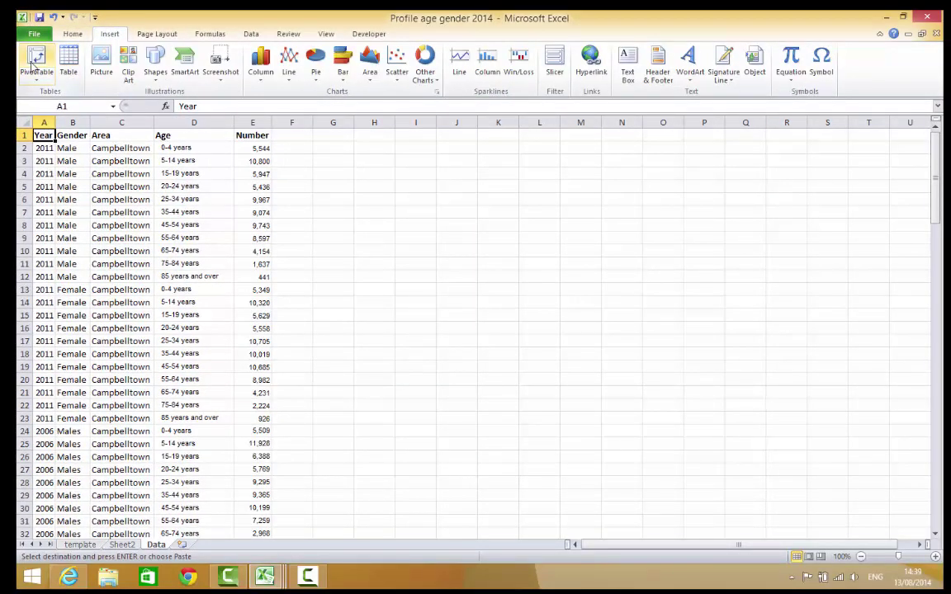